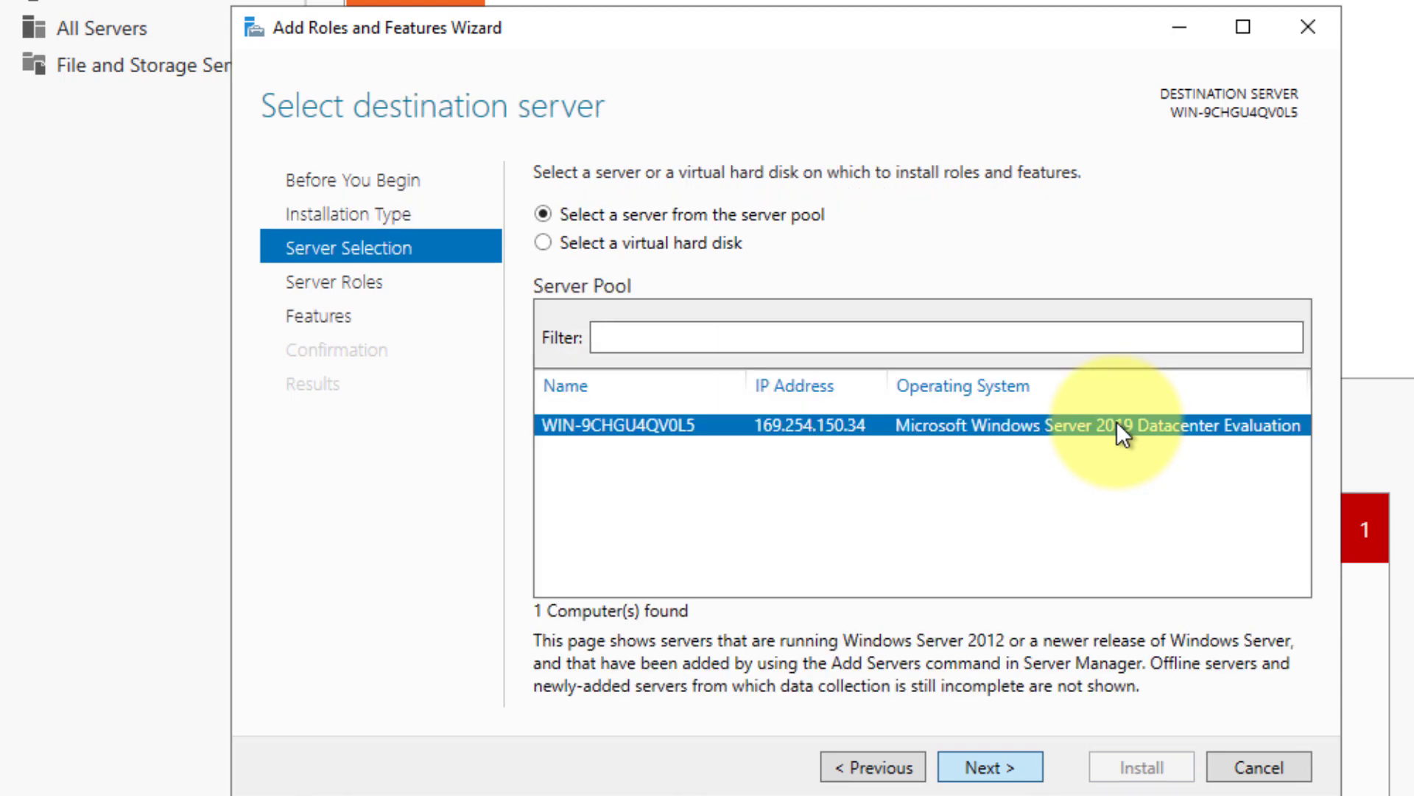
Step: Continue to server roles and select Data Deduplication under File and iSCSI Services, adding its required features
key(Return)
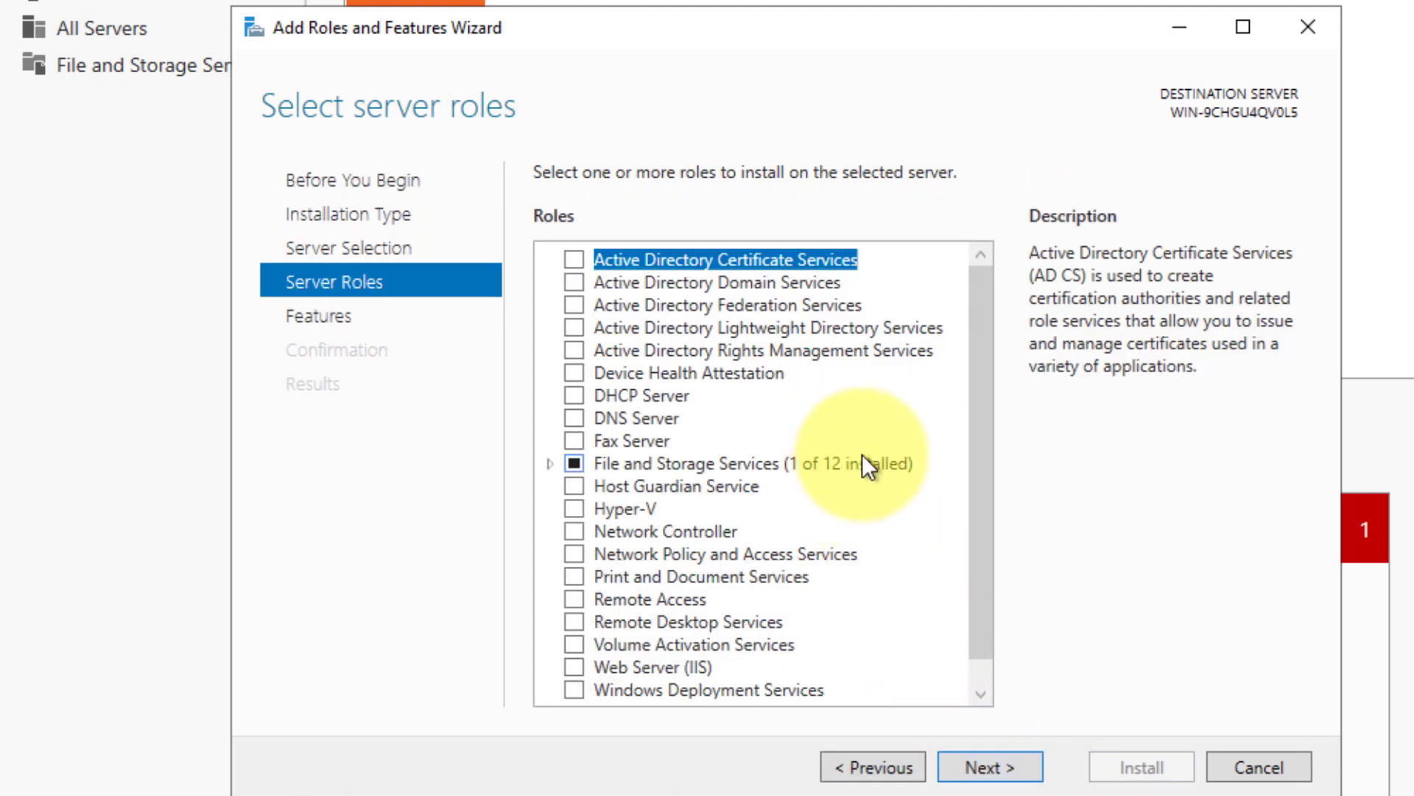
double_click(752, 462)
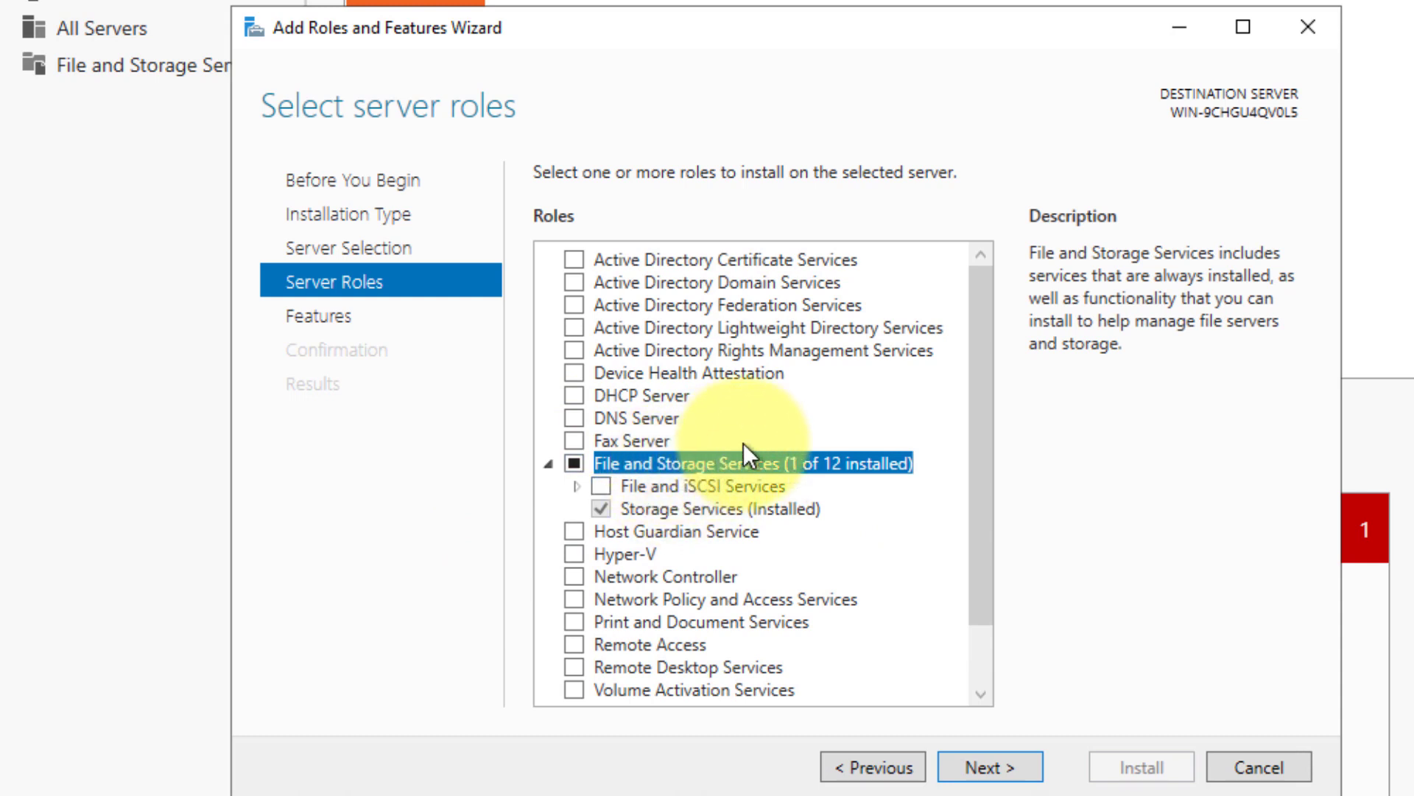
click(574, 491)
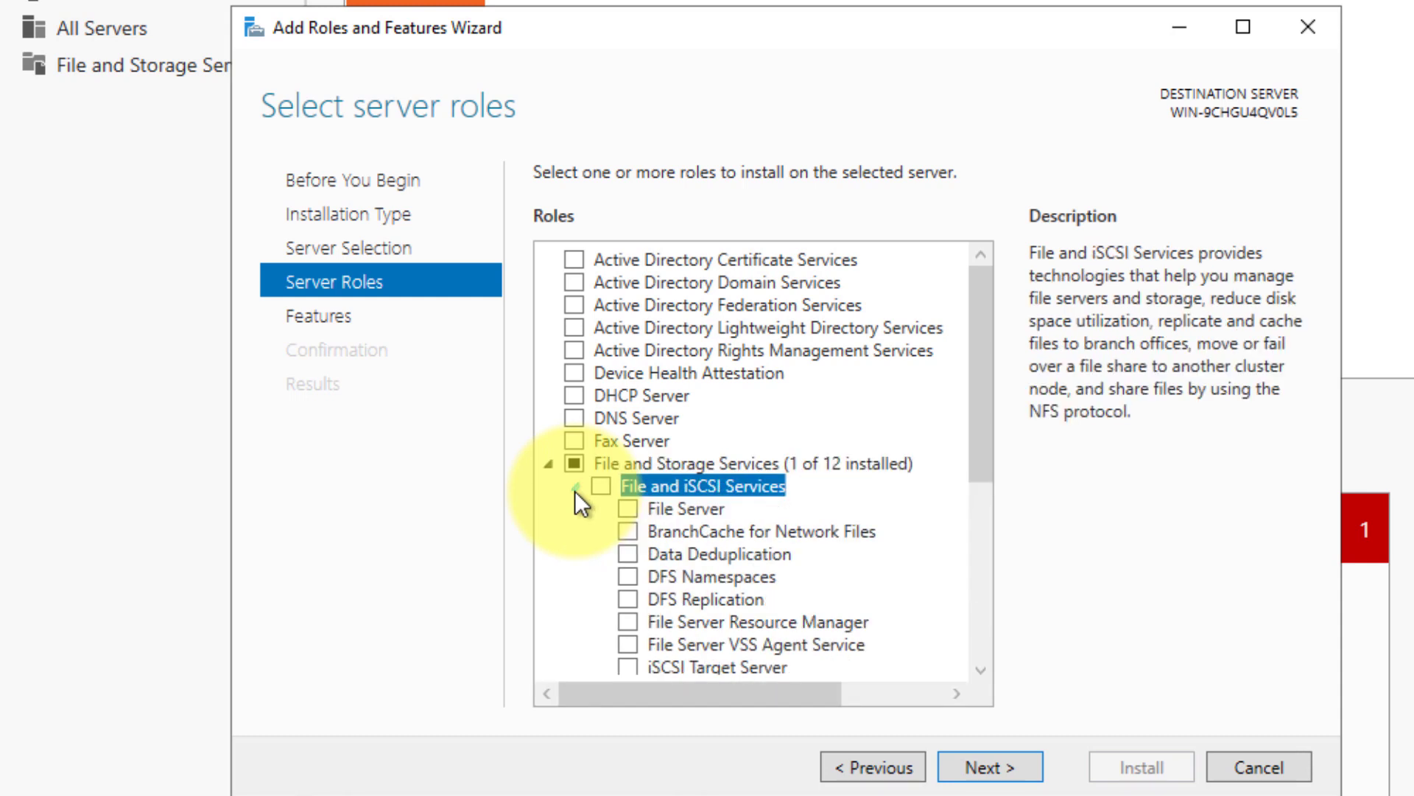
click(700, 555)
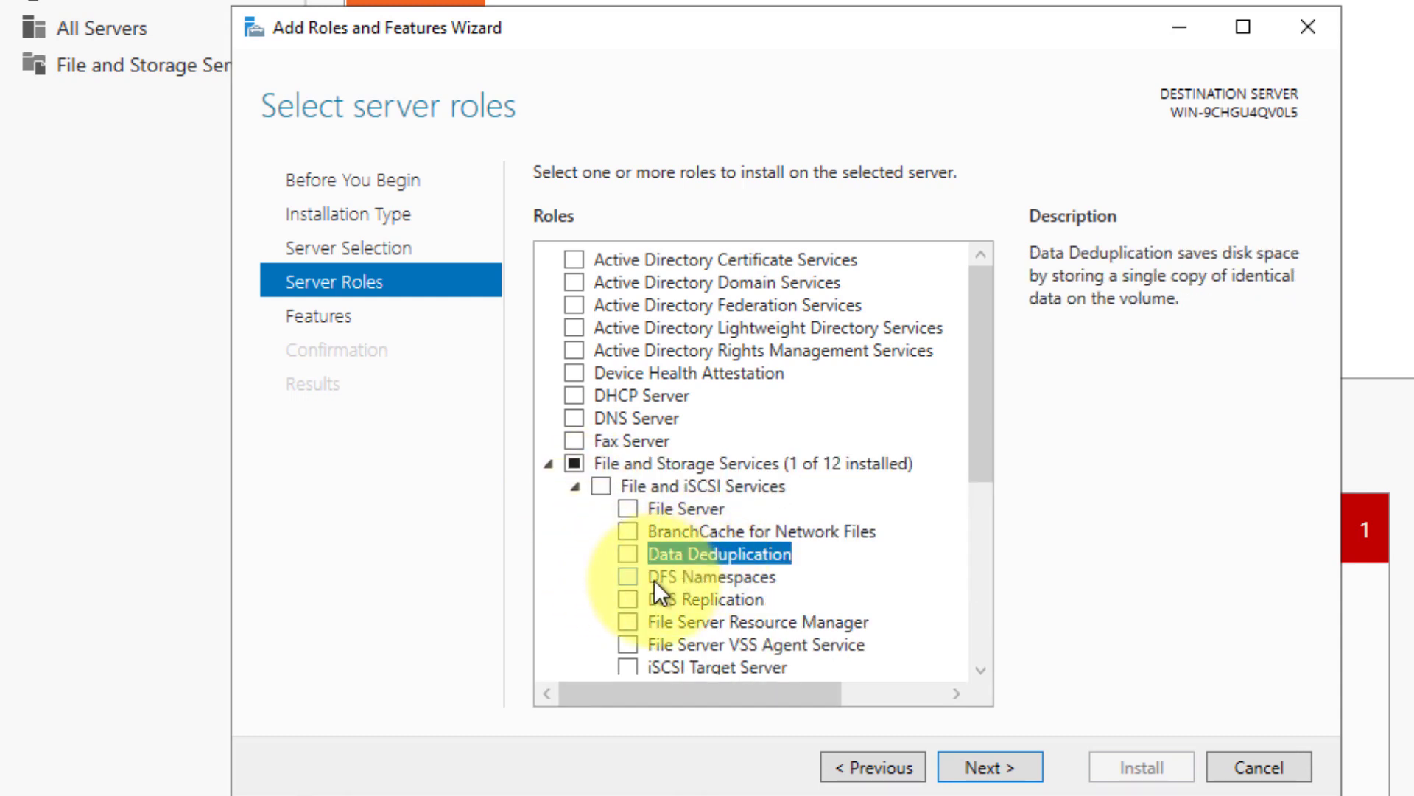
click(625, 557)
click(874, 648)
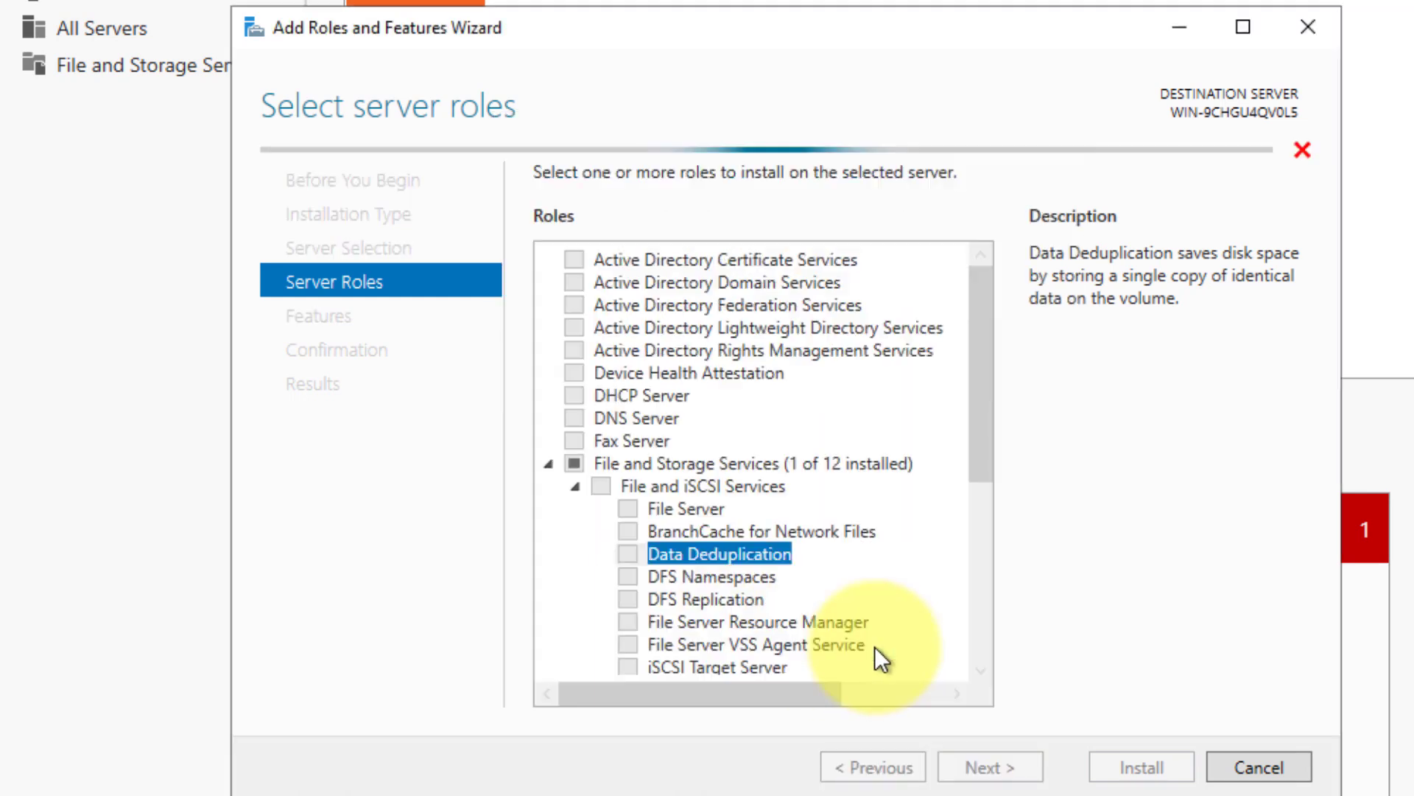
Step: Install the selected Data Deduplication role without extra features and close the wizard once installation finishes
click(988, 770)
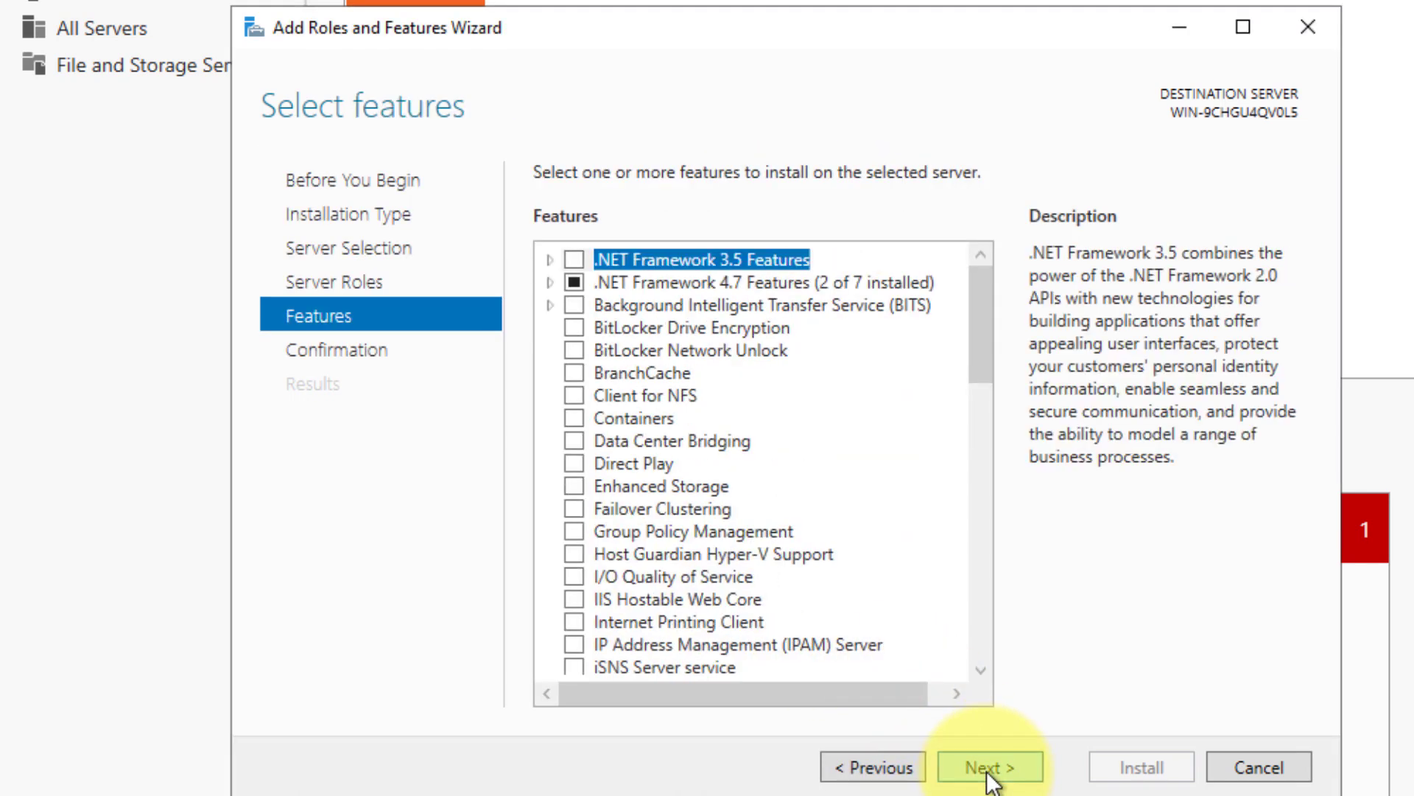
click(988, 770)
click(1141, 774)
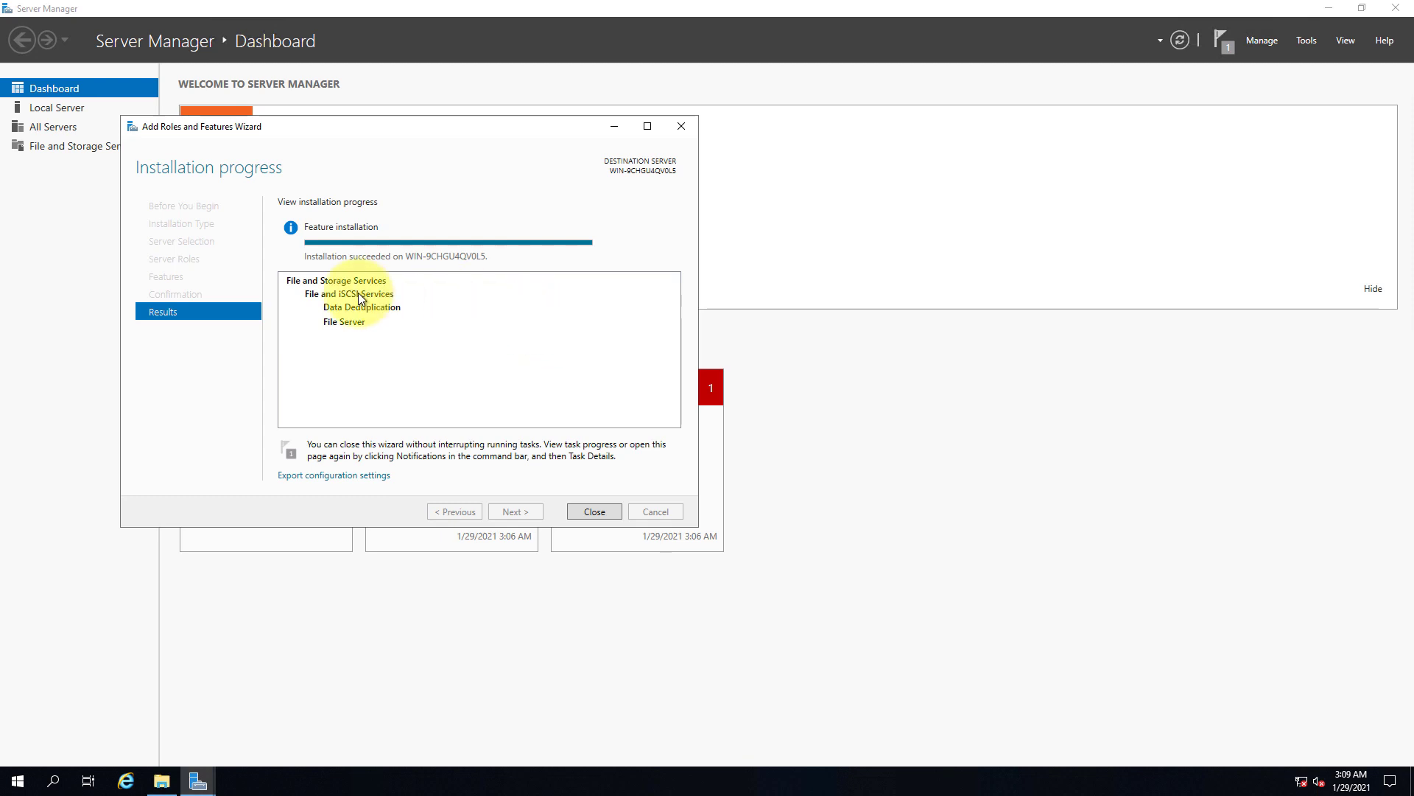
click(596, 509)
Step: Restore Server Manager to a smaller window, switch to a maximized File Explorer and open New Volume (E:)
drag(556, 9, 883, 77)
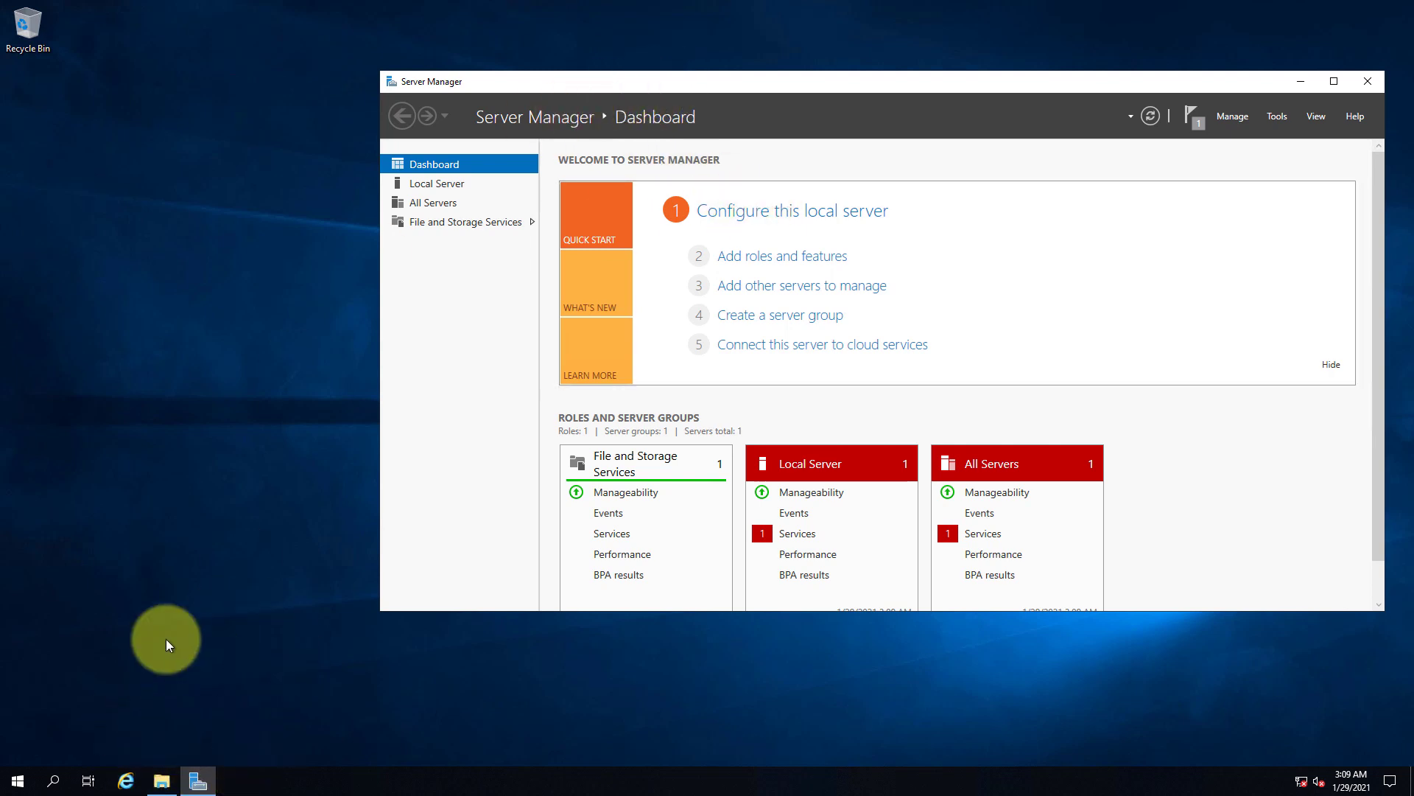
click(162, 782)
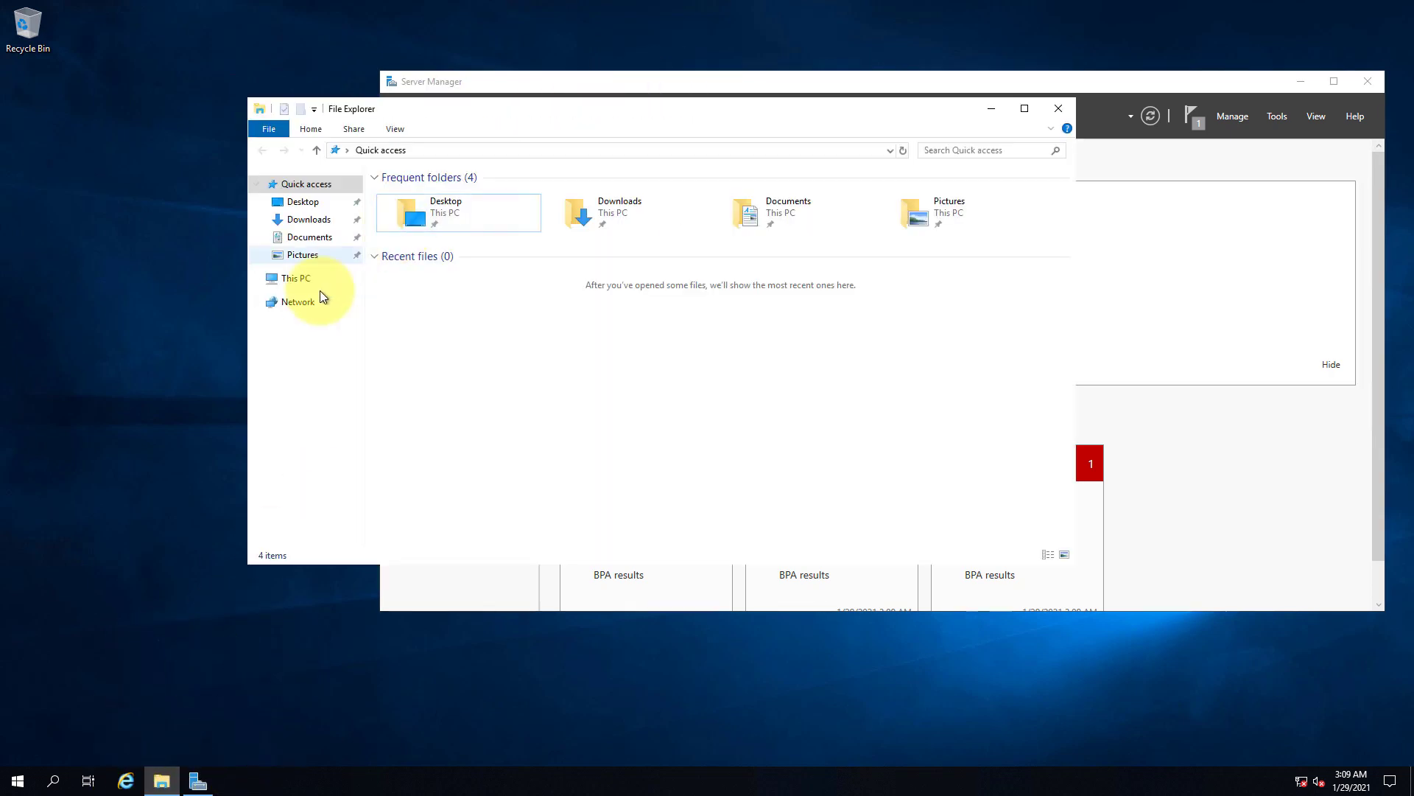
click(304, 280)
double_click(605, 103)
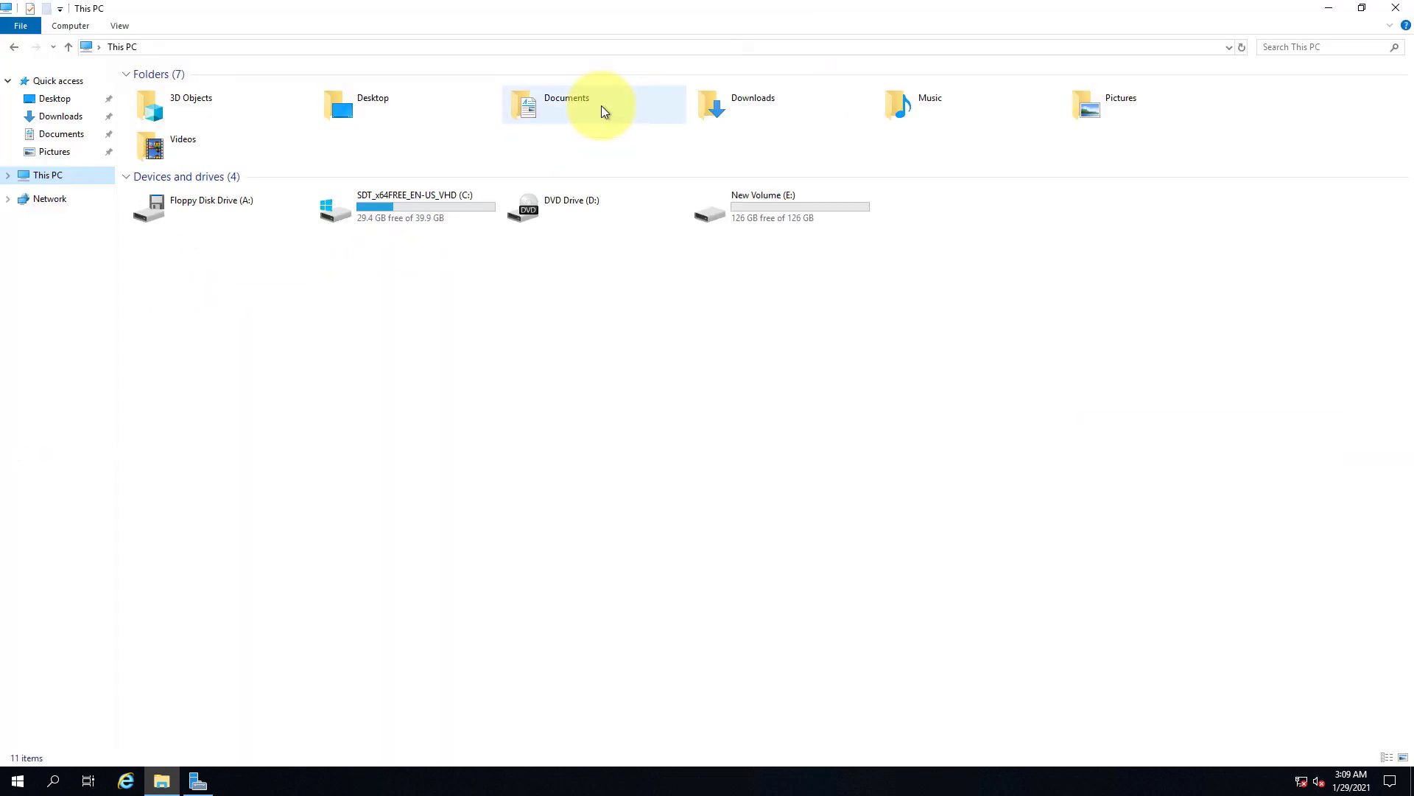
click(735, 207)
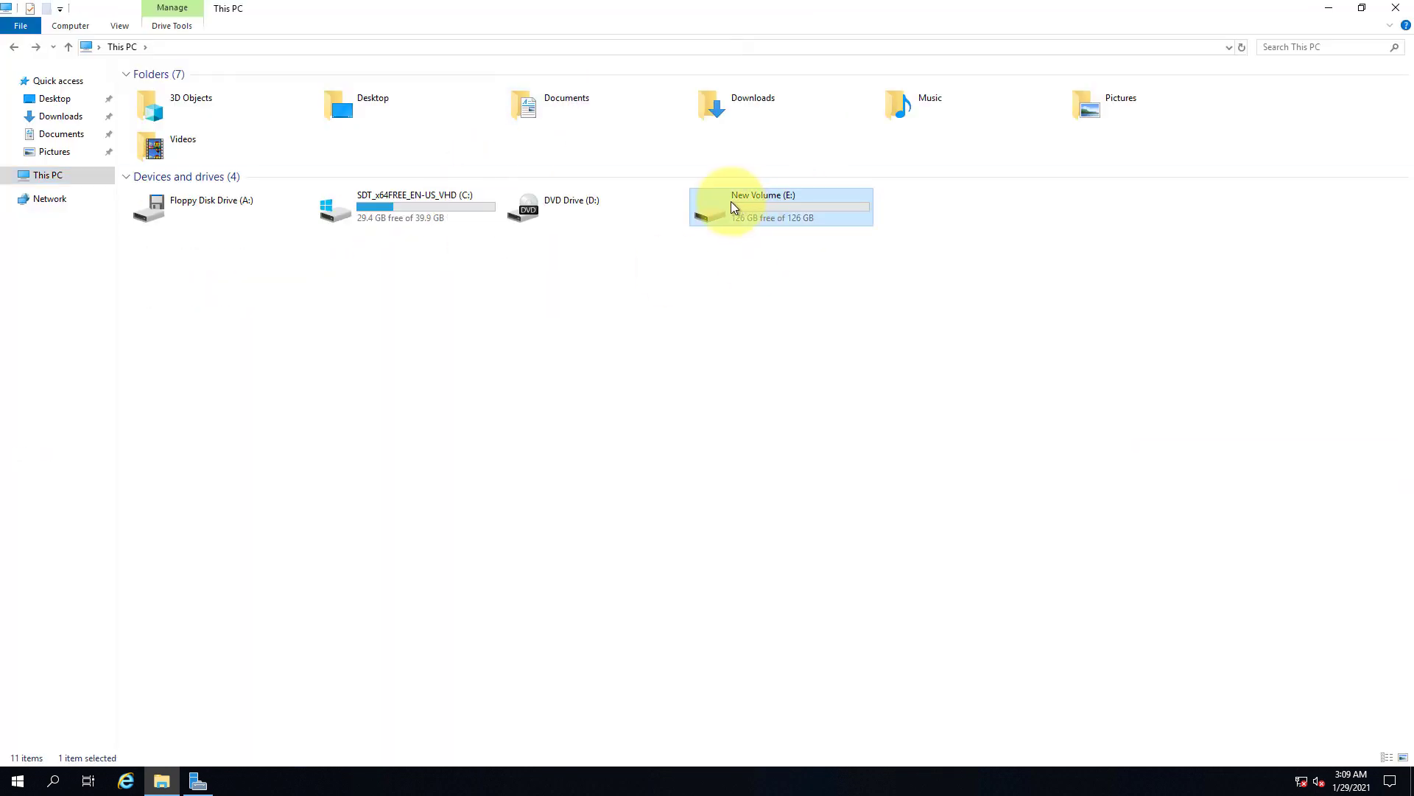
double_click(789, 204)
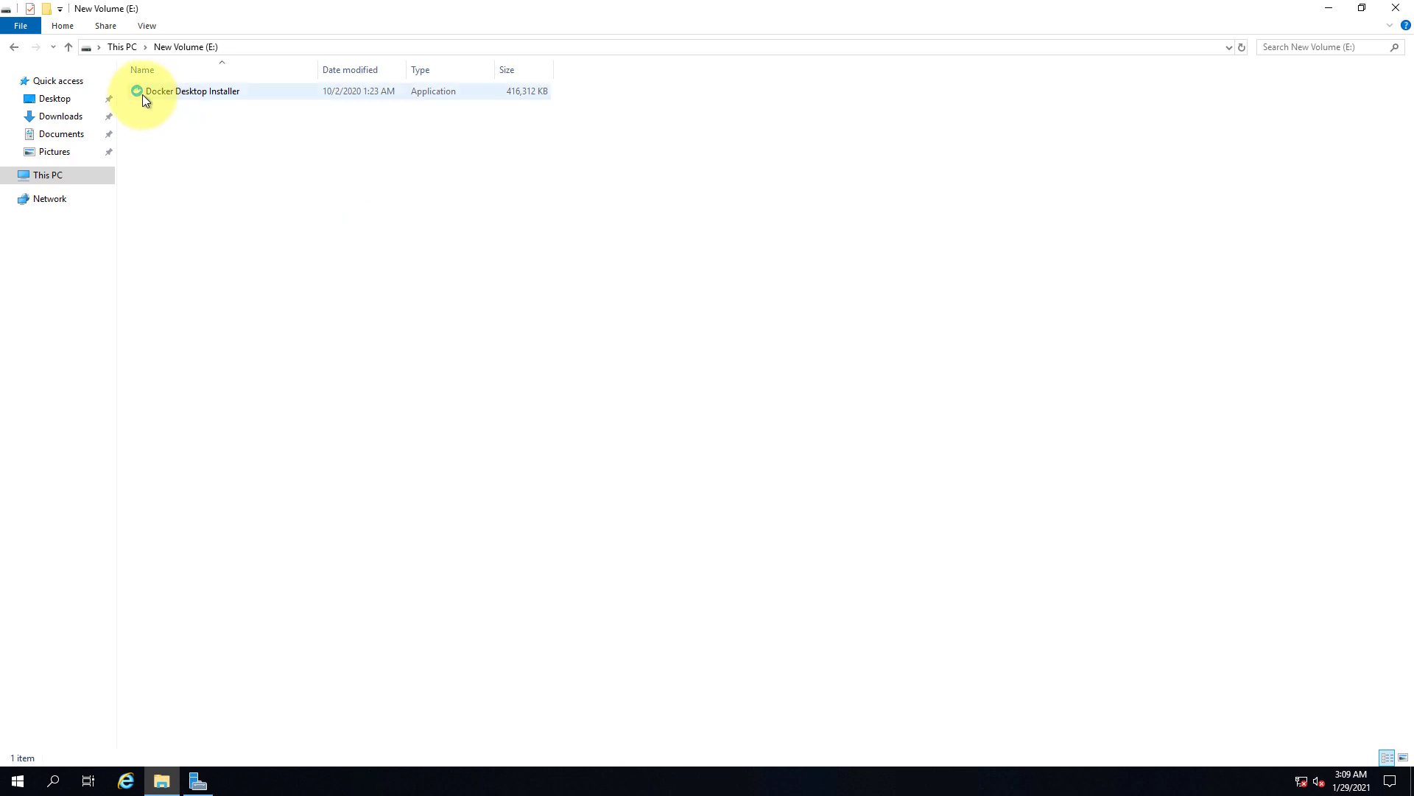
Step: Duplicate the Docker Desktop Installer file within New Volume (E:), repeatedly copying all files until there are eight identical installers
click(210, 102)
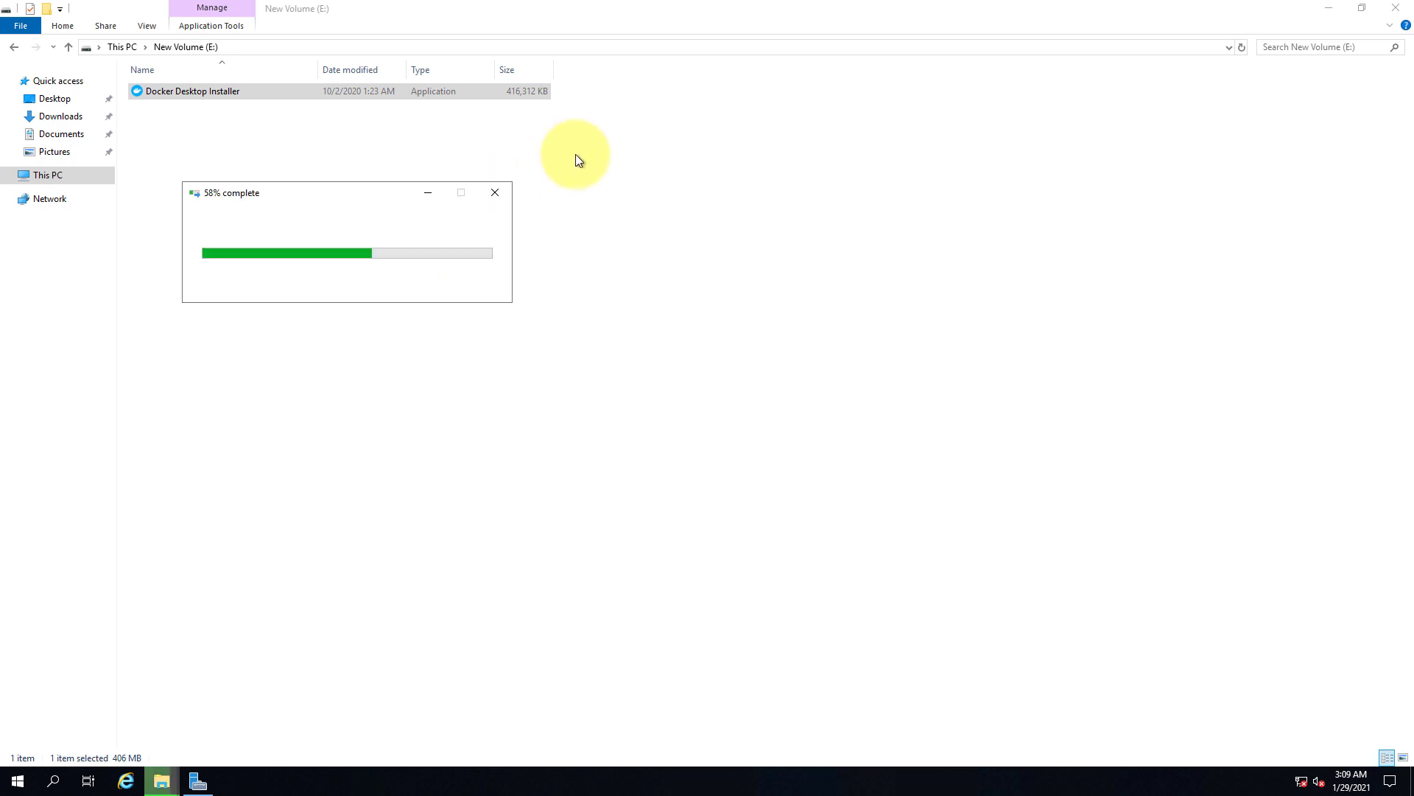
drag(417, 188, 543, 59)
key(ctrl+c)
key(ctrl+v)
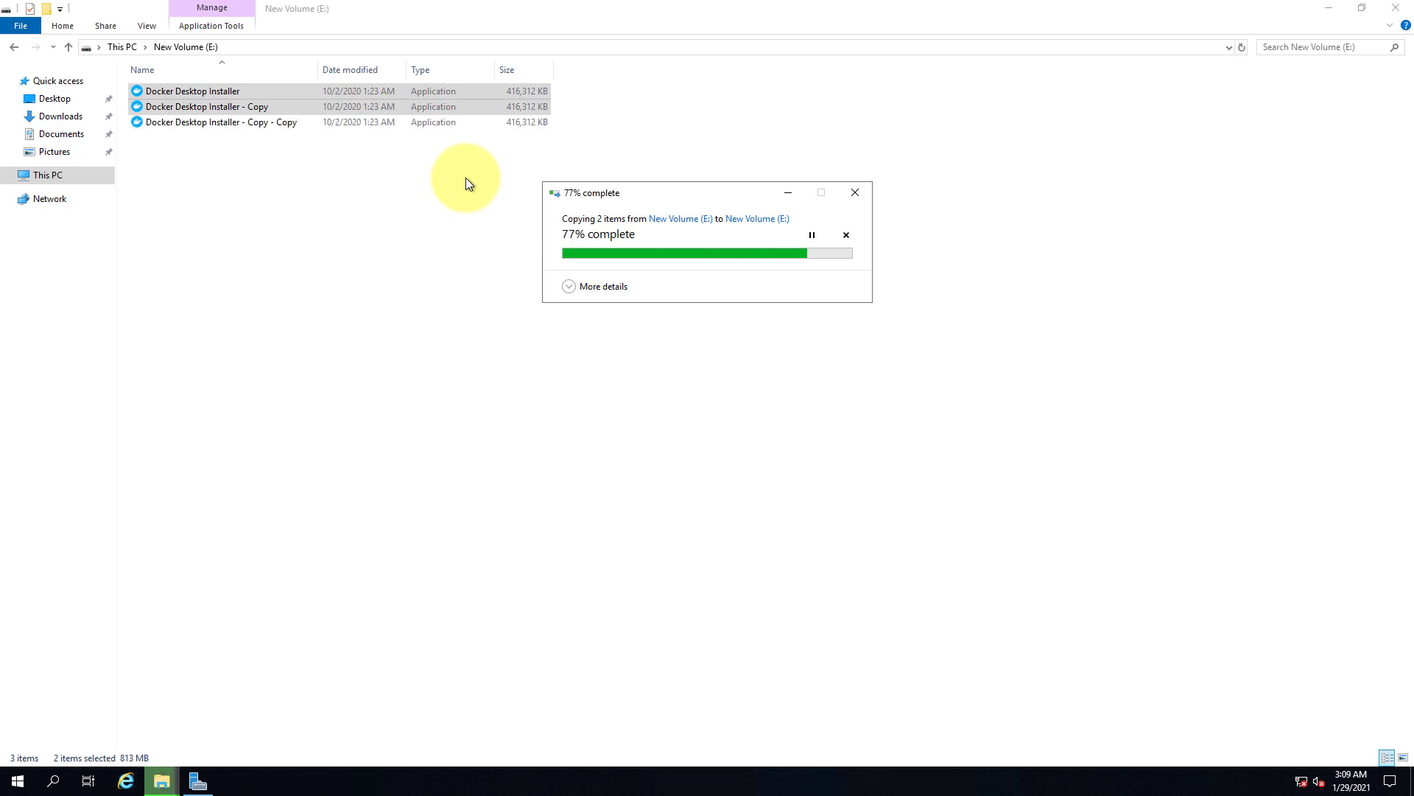
click(513, 160)
drag(513, 161, 568, 38)
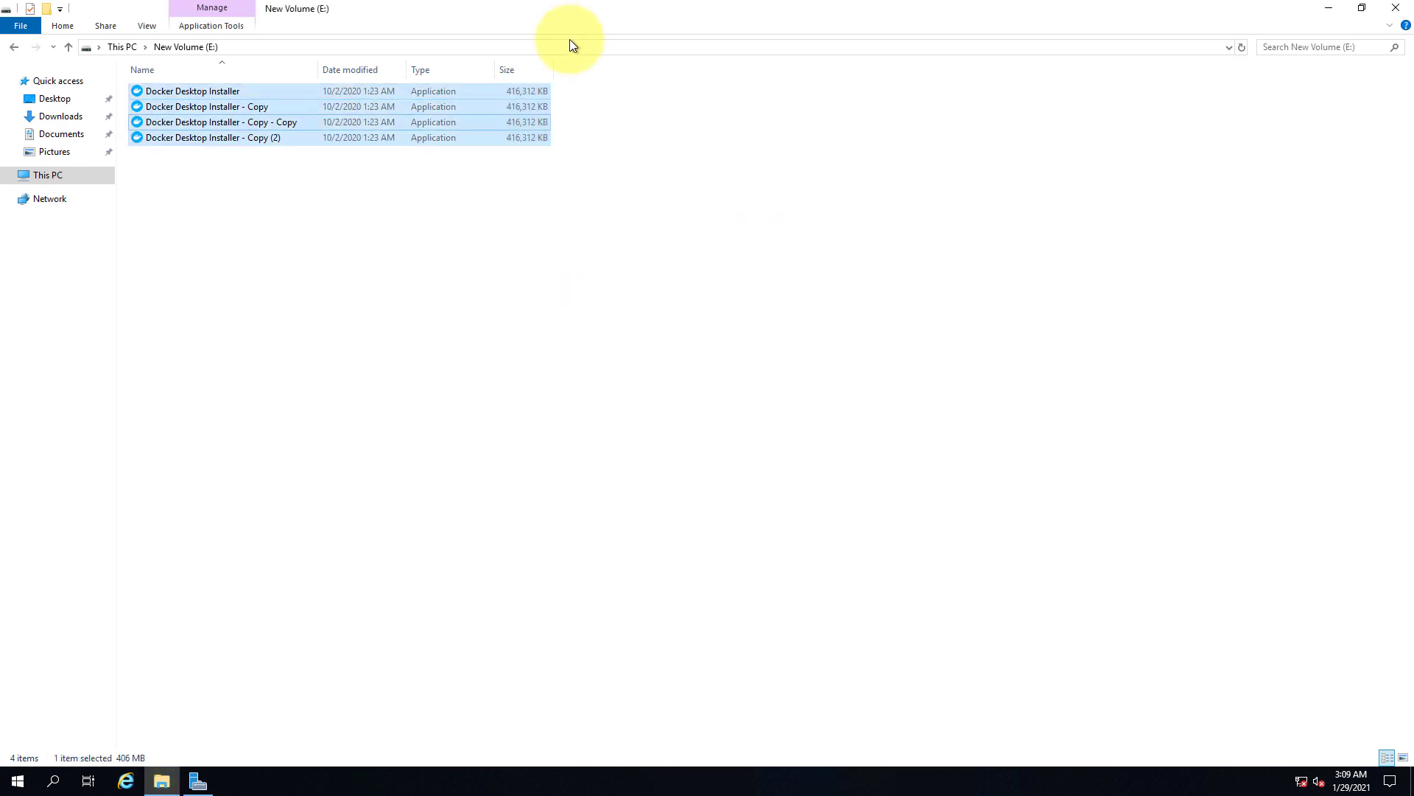
key(ctrl+c)
key(ctrl+v)
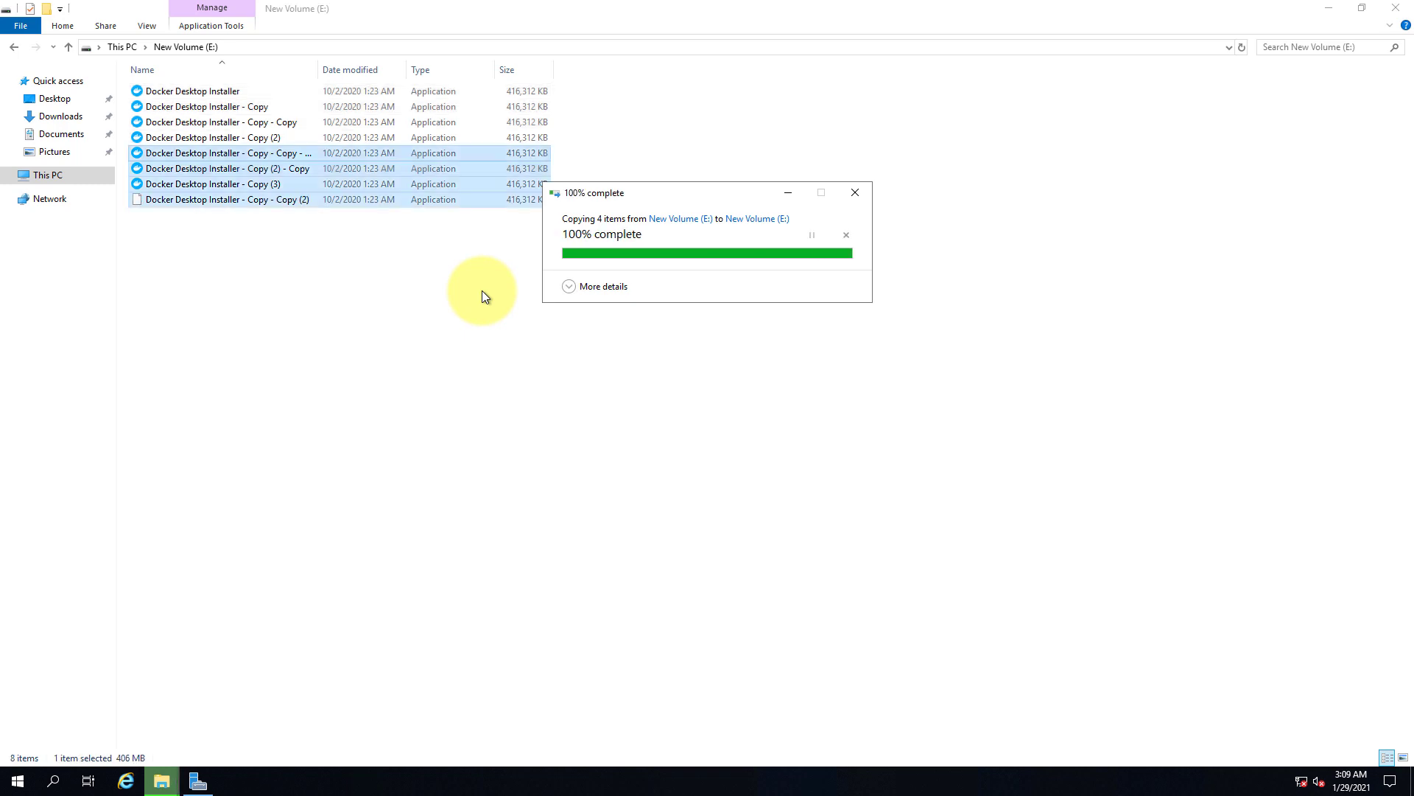
click(481, 291)
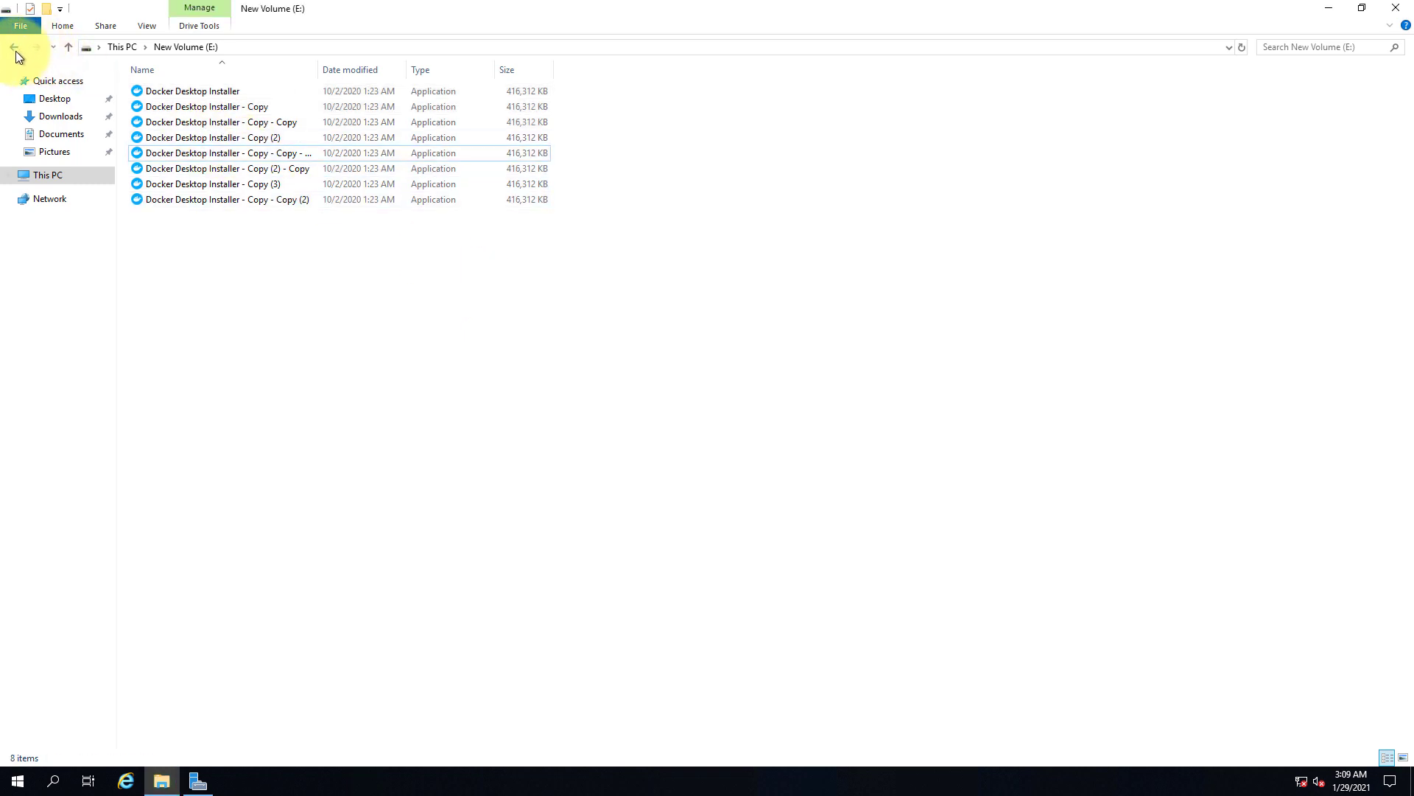
Step: Check the size of the original installer file and the free space on New Volume (E:), then reopen the volume
click(230, 108)
click(201, 89)
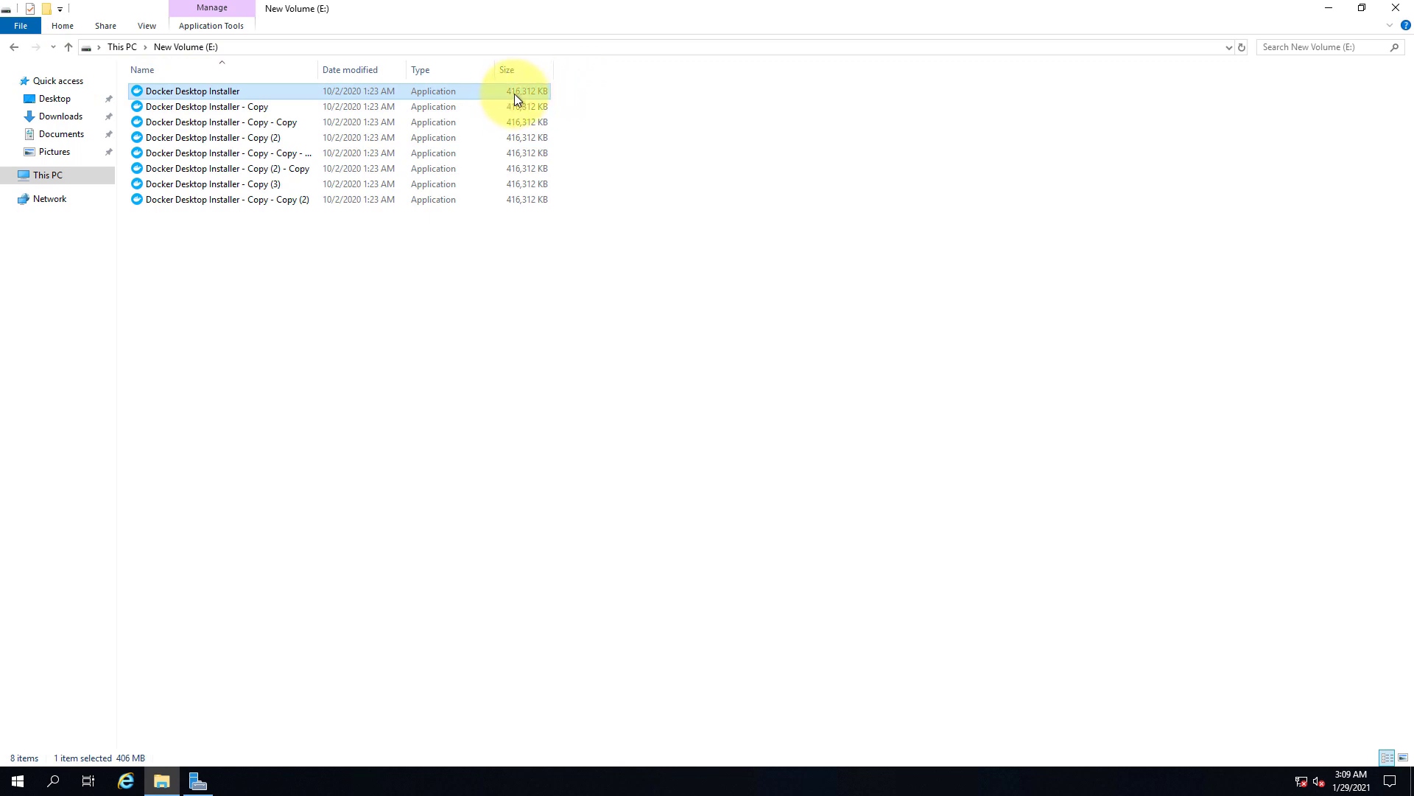
click(16, 50)
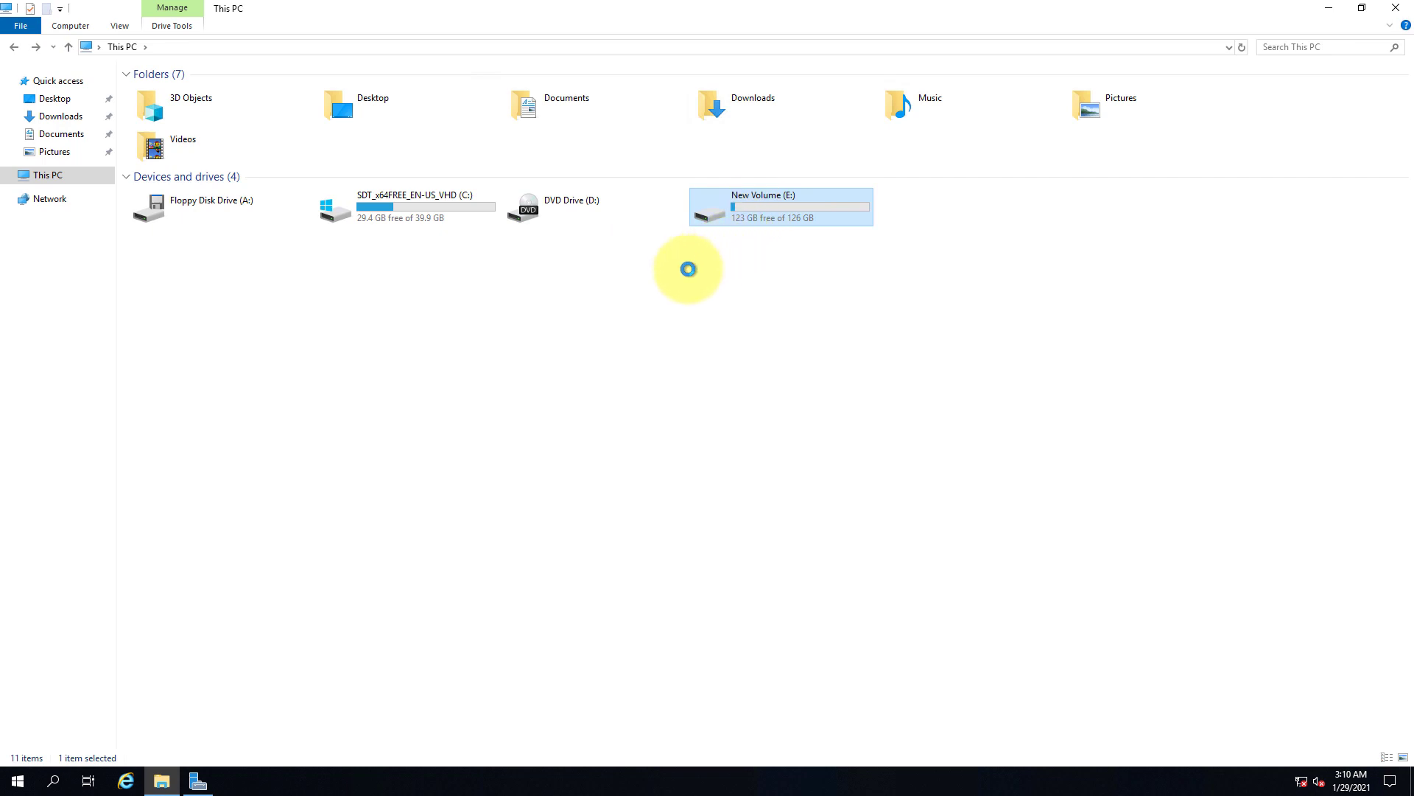
double_click(763, 218)
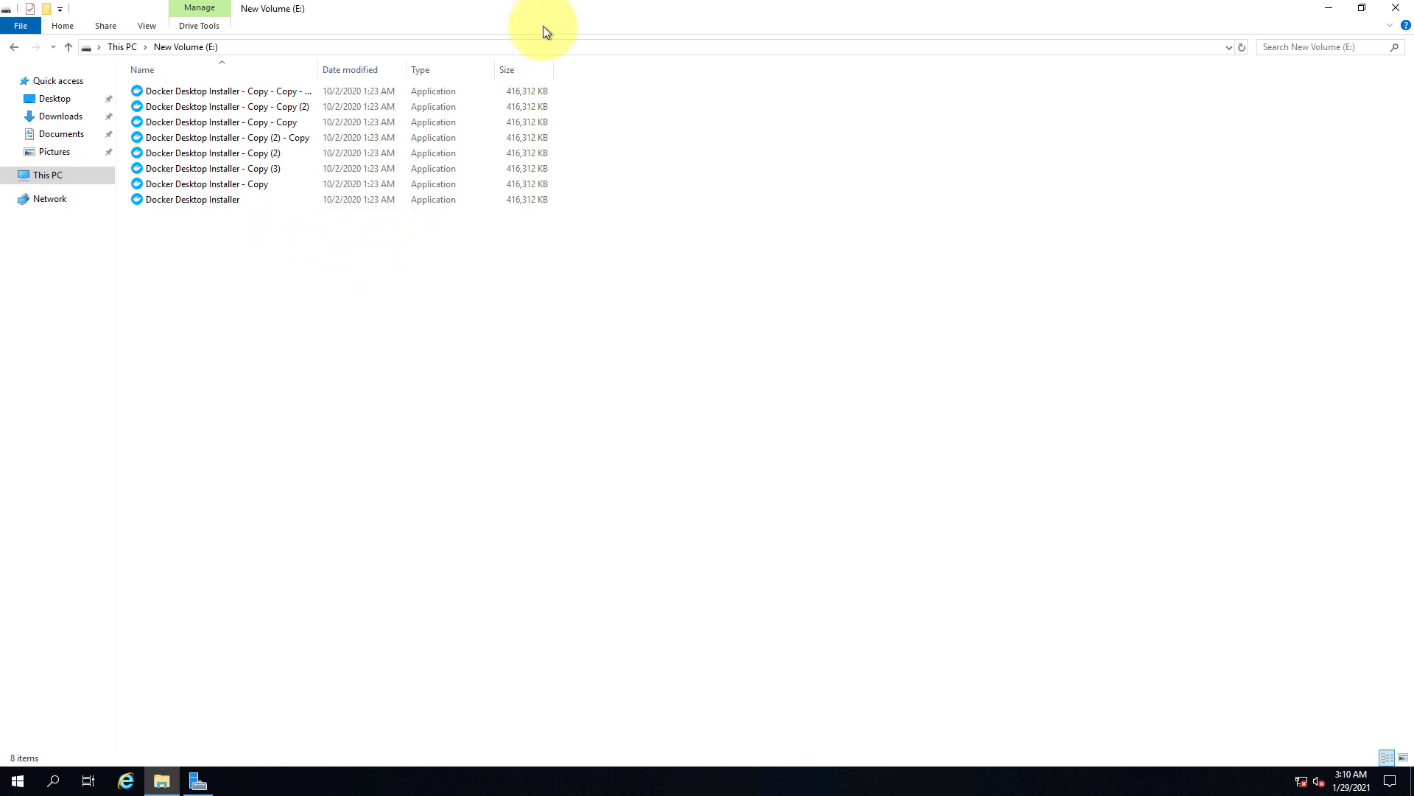
Step: Switch to Server Manager, show the disks under File and Storage Services, and select the 127 GB Msft Virtual Disk
drag(543, 30, 586, 293)
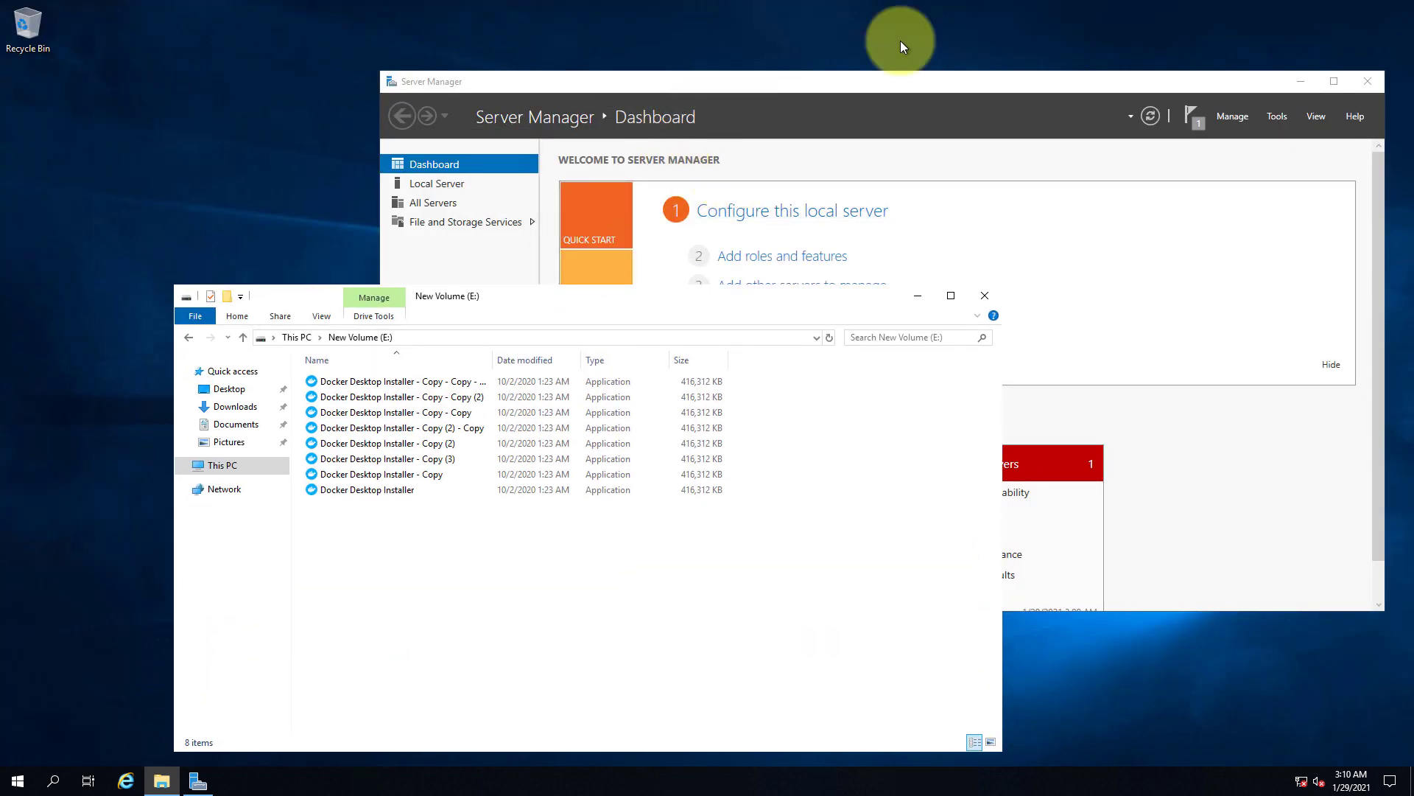
click(1058, 84)
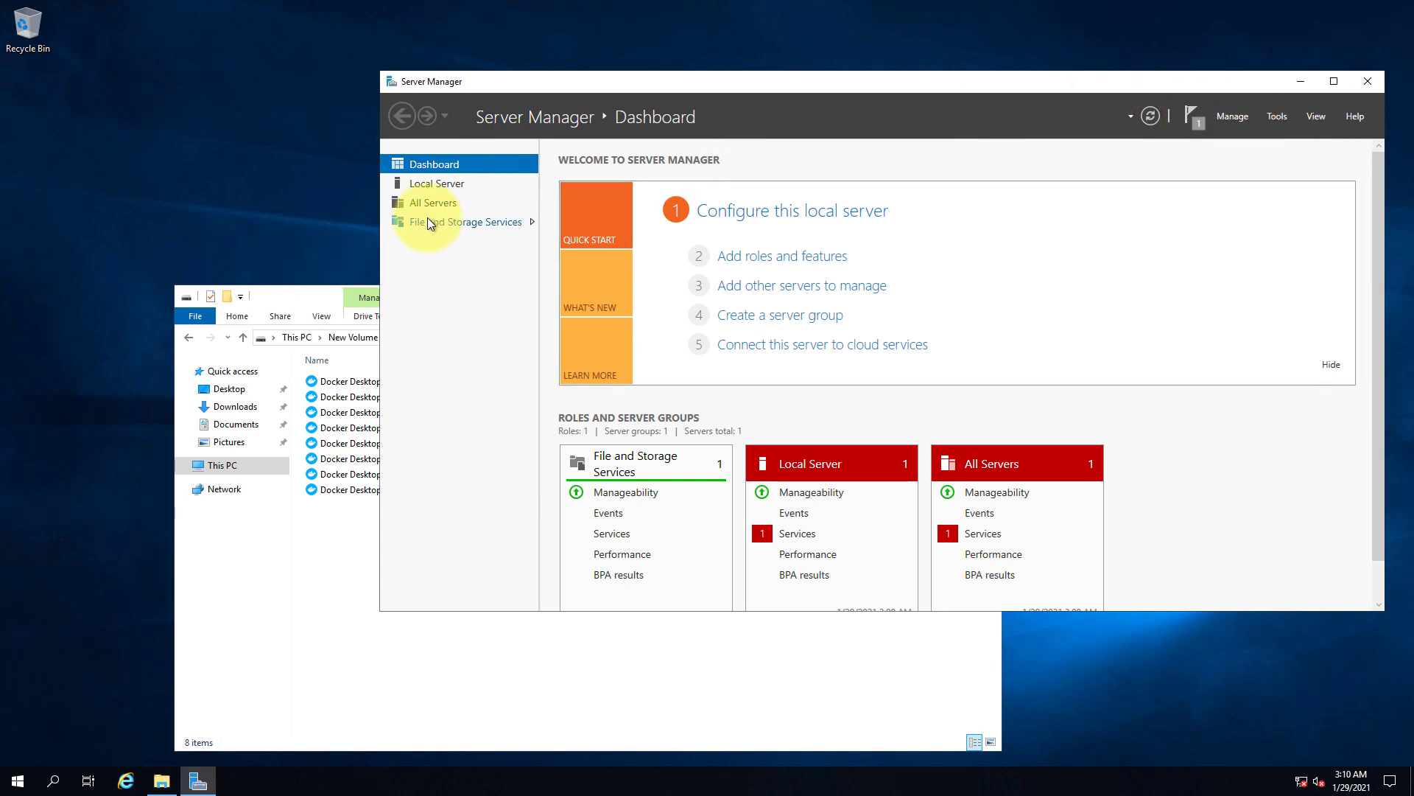
click(467, 224)
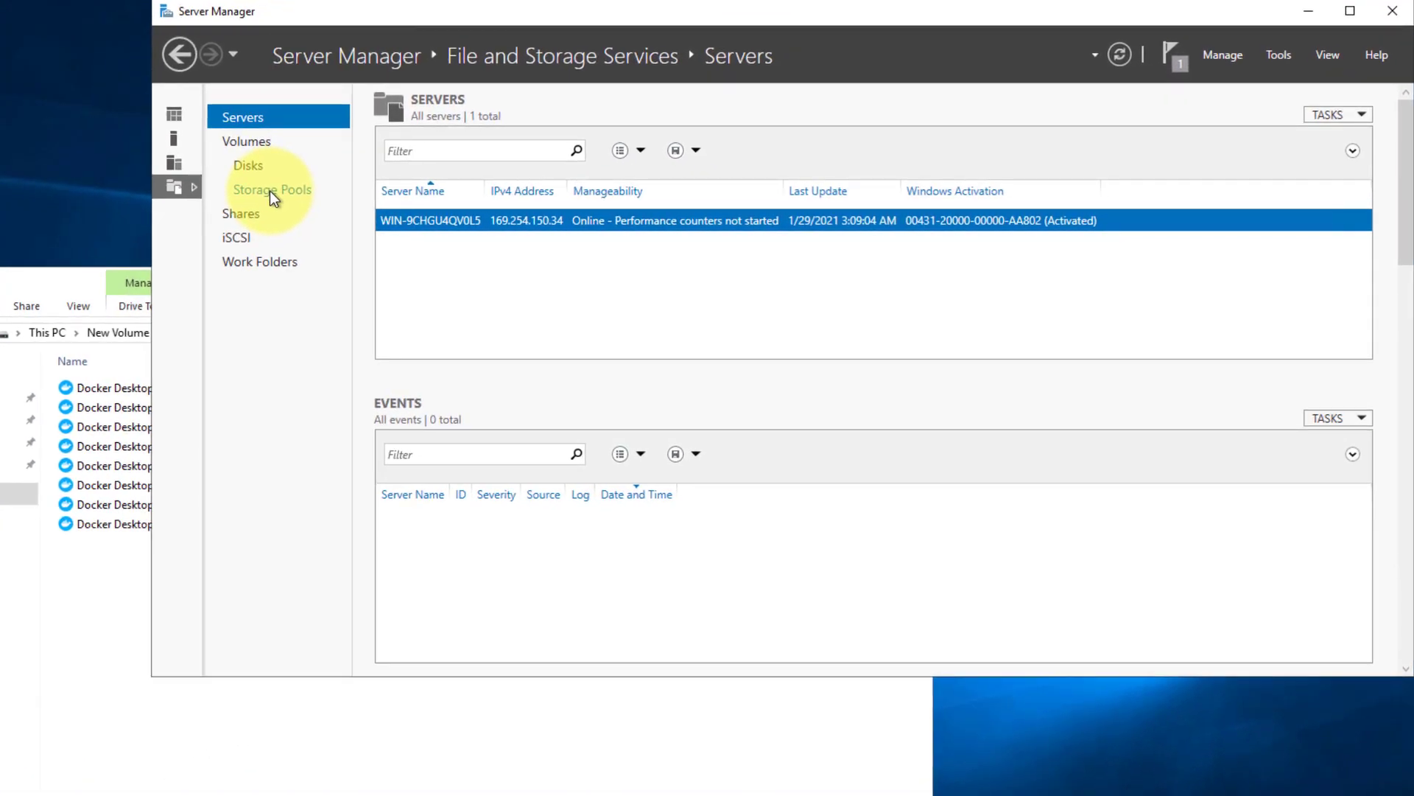
click(466, 223)
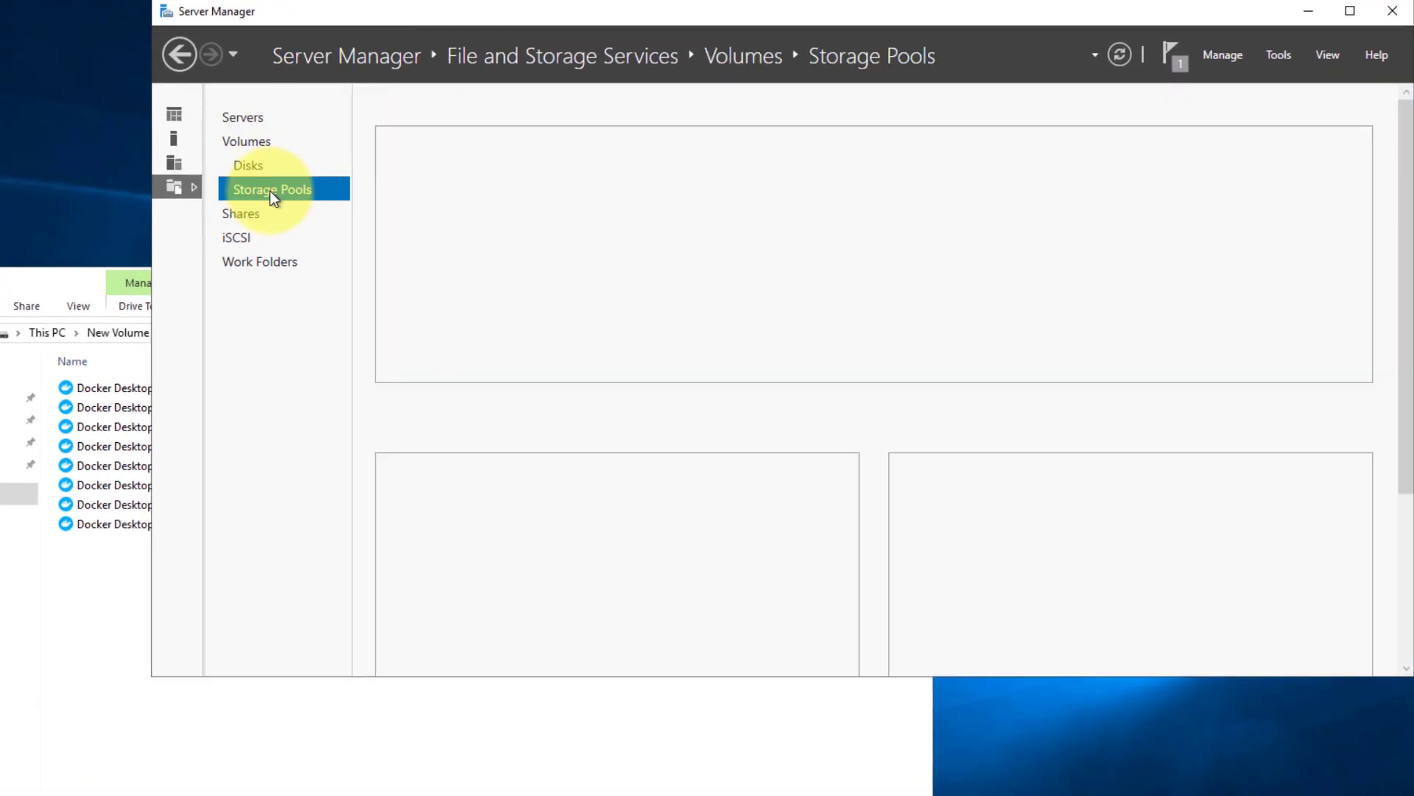
click(237, 167)
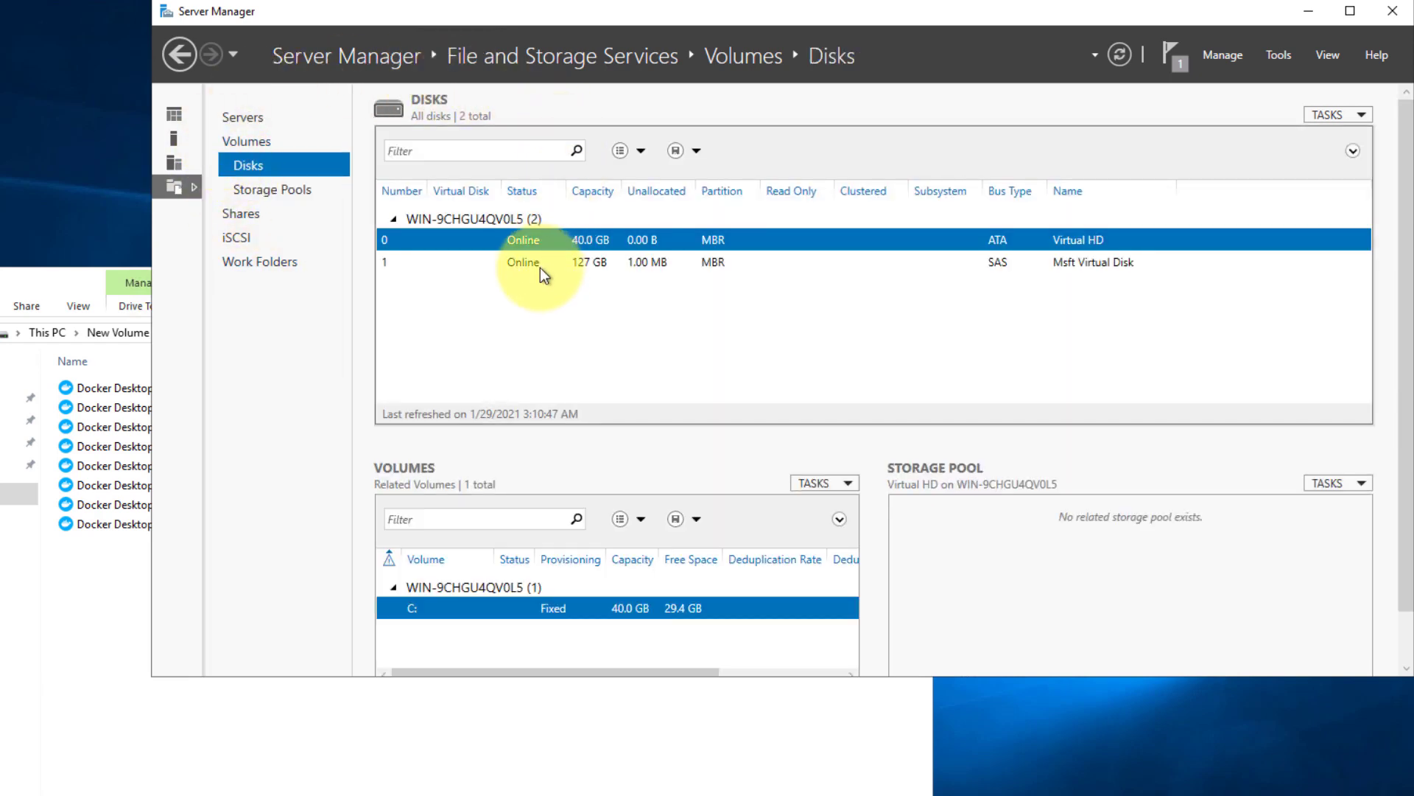
click(604, 265)
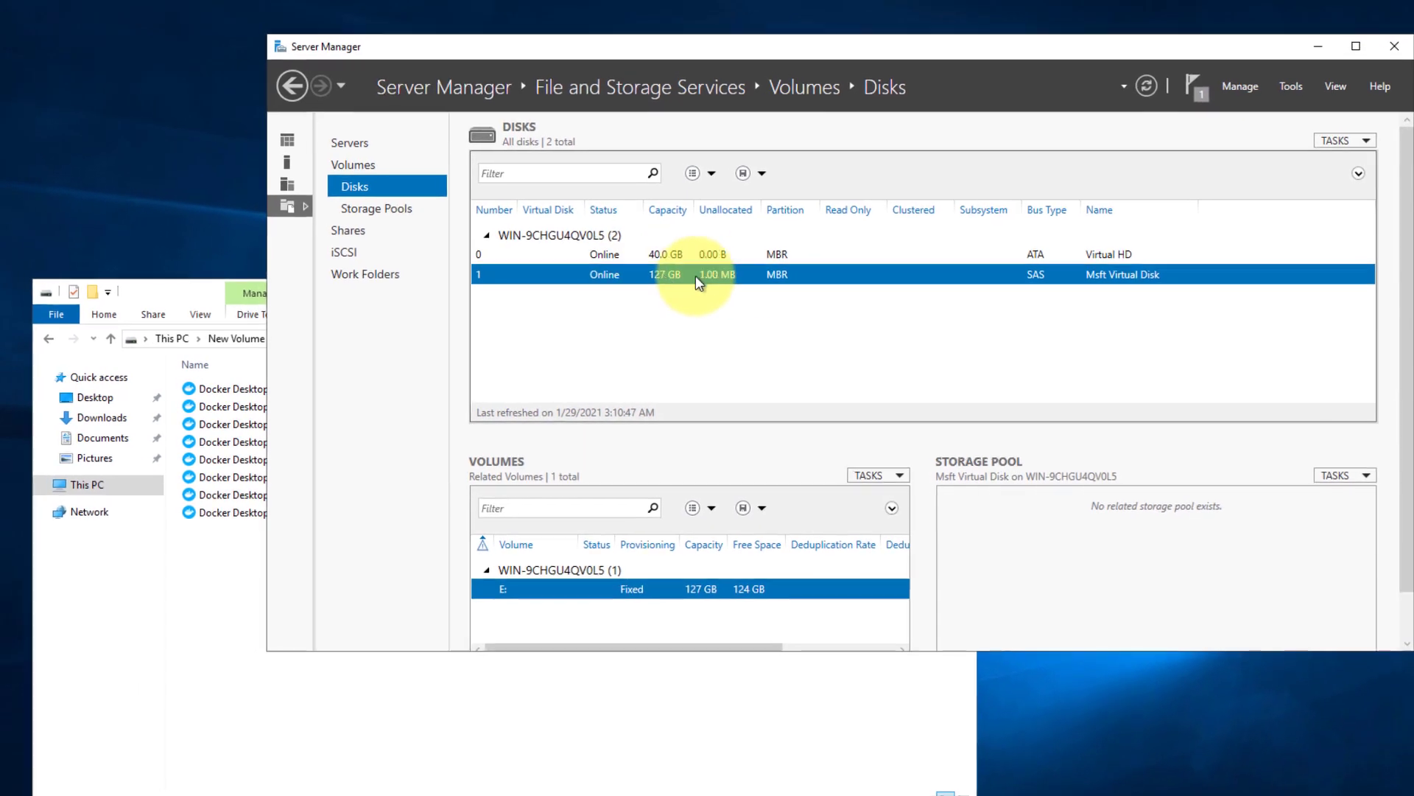
Step: Compare the free space of New Volume (E:) in File Explorer with Server Manager's volume listing
click(190, 656)
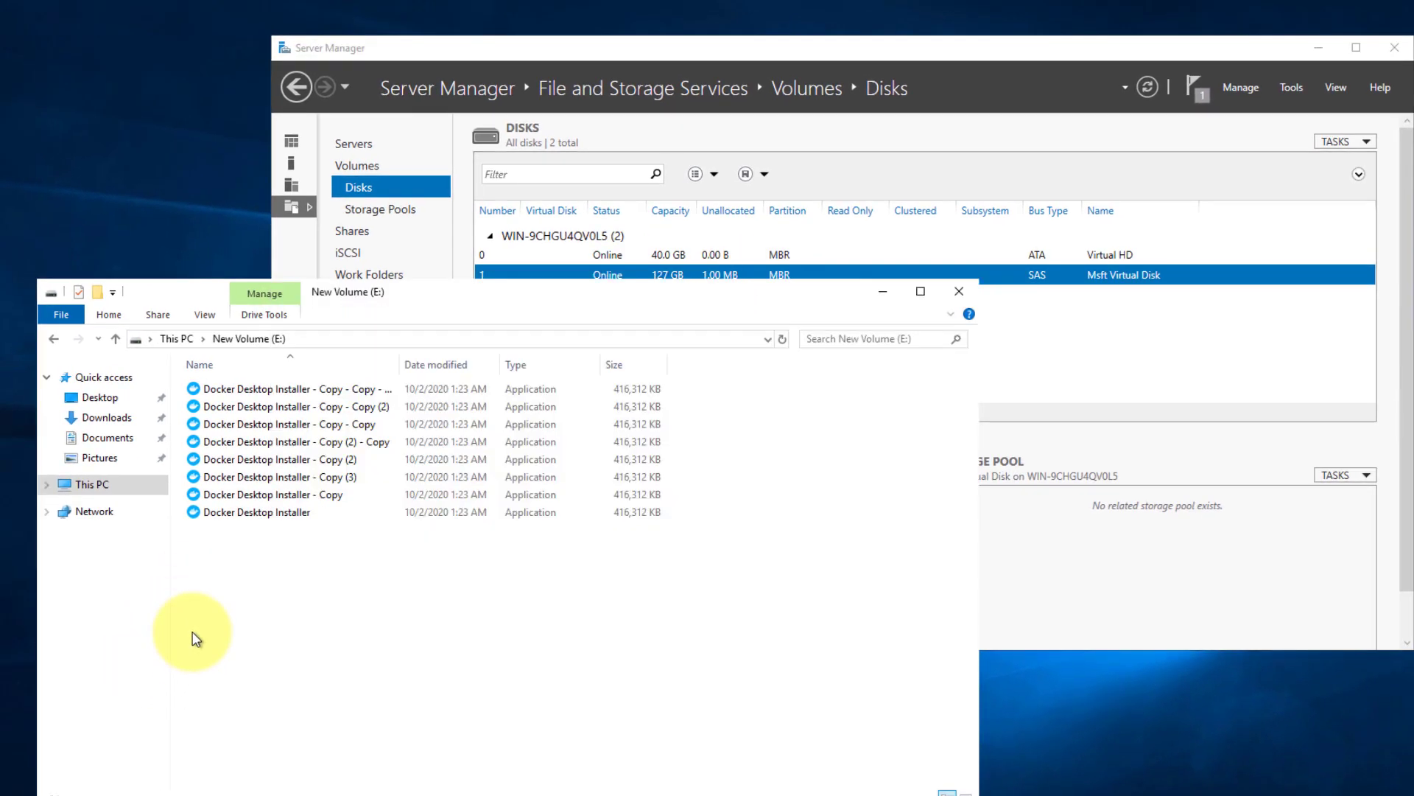
click(83, 484)
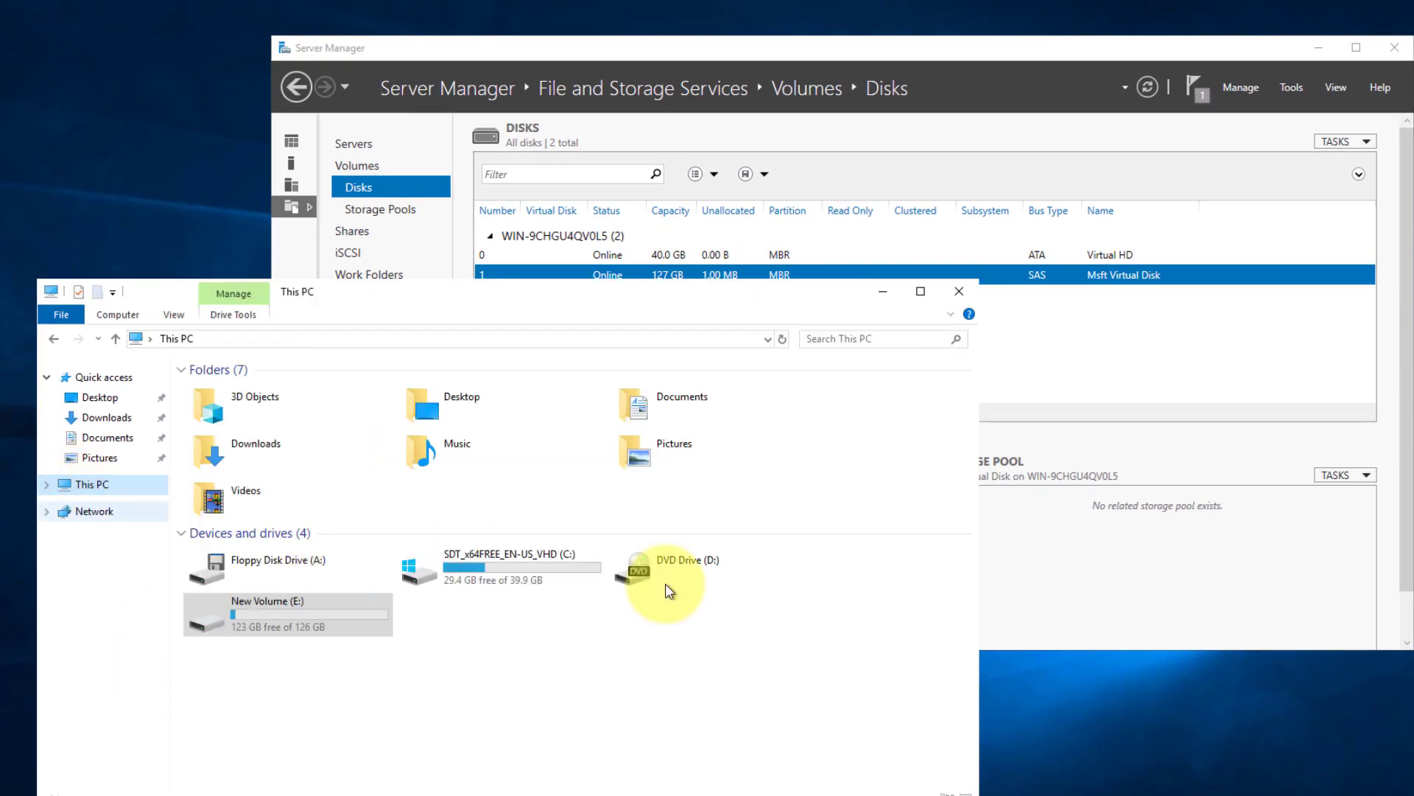
click(1143, 347)
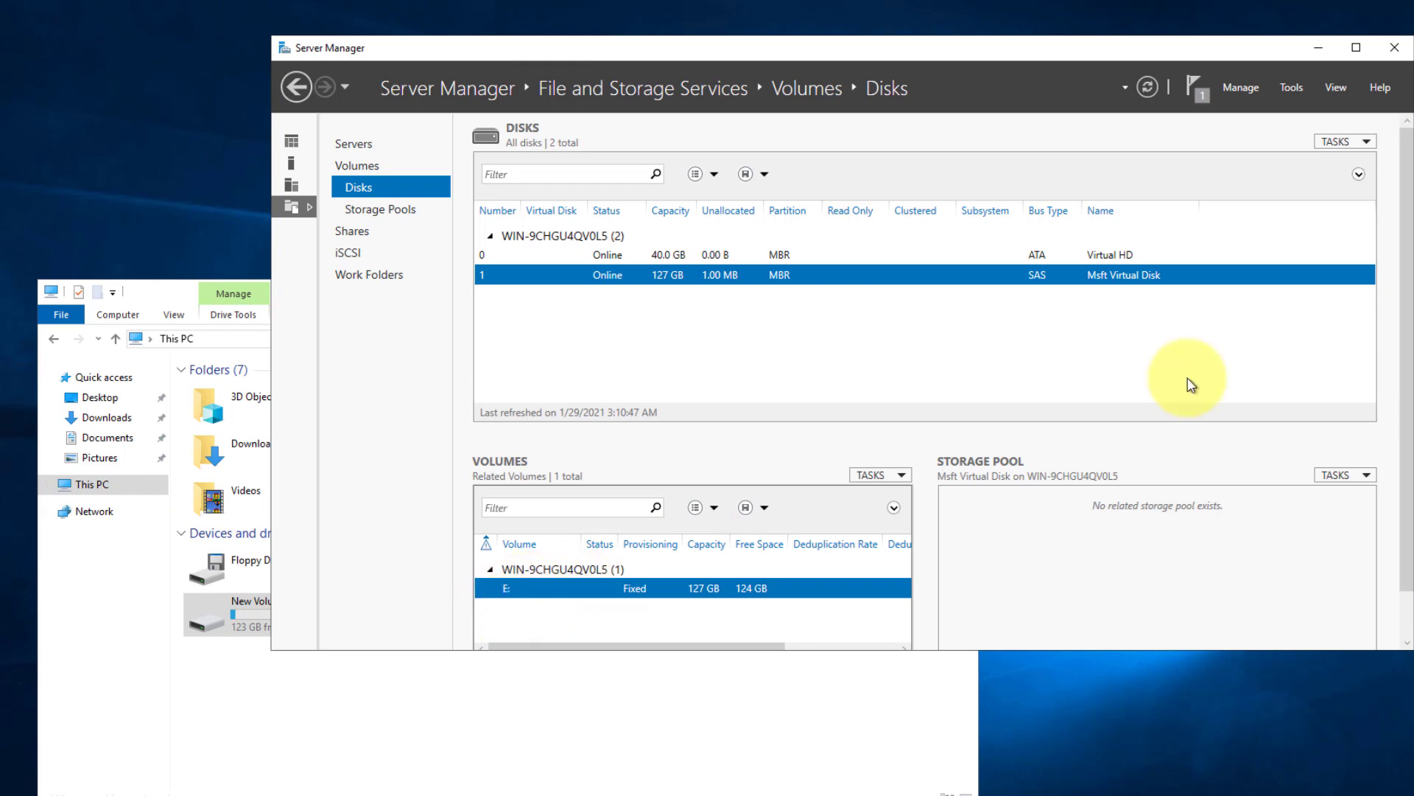
Step: Maximize Server Manager, open the deduplication settings for volume E:, and set Data deduplication to General purpose file server
click(1359, 50)
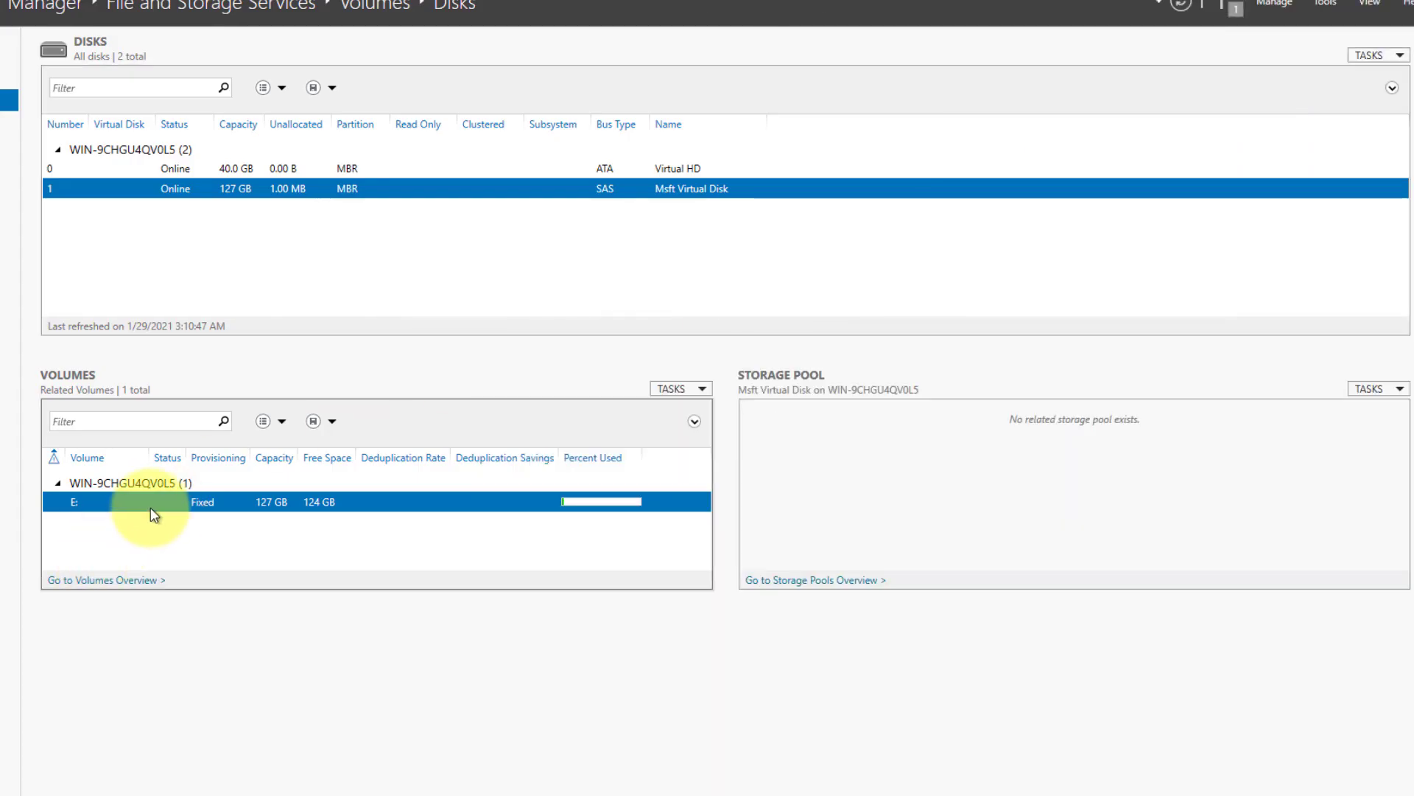
right_click(83, 502)
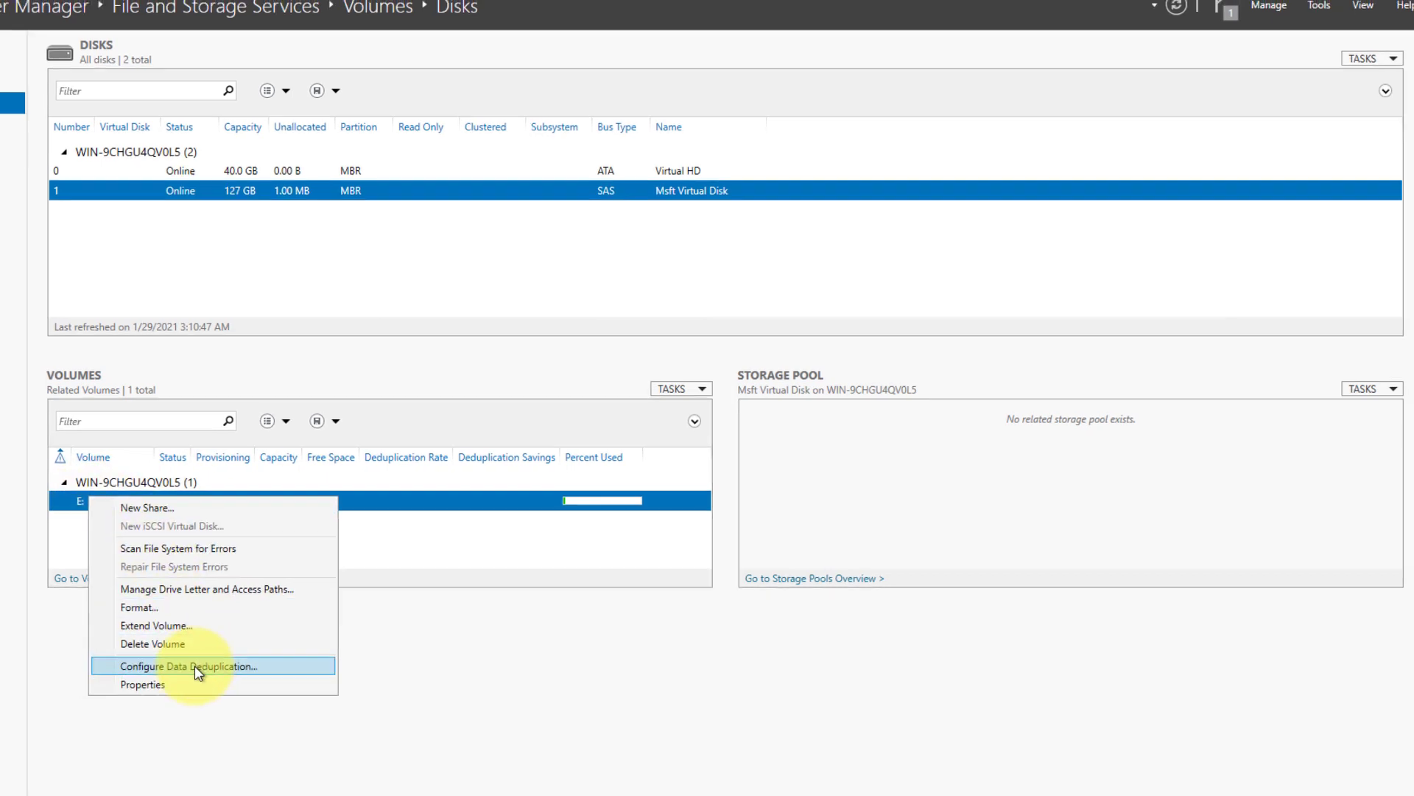
click(194, 665)
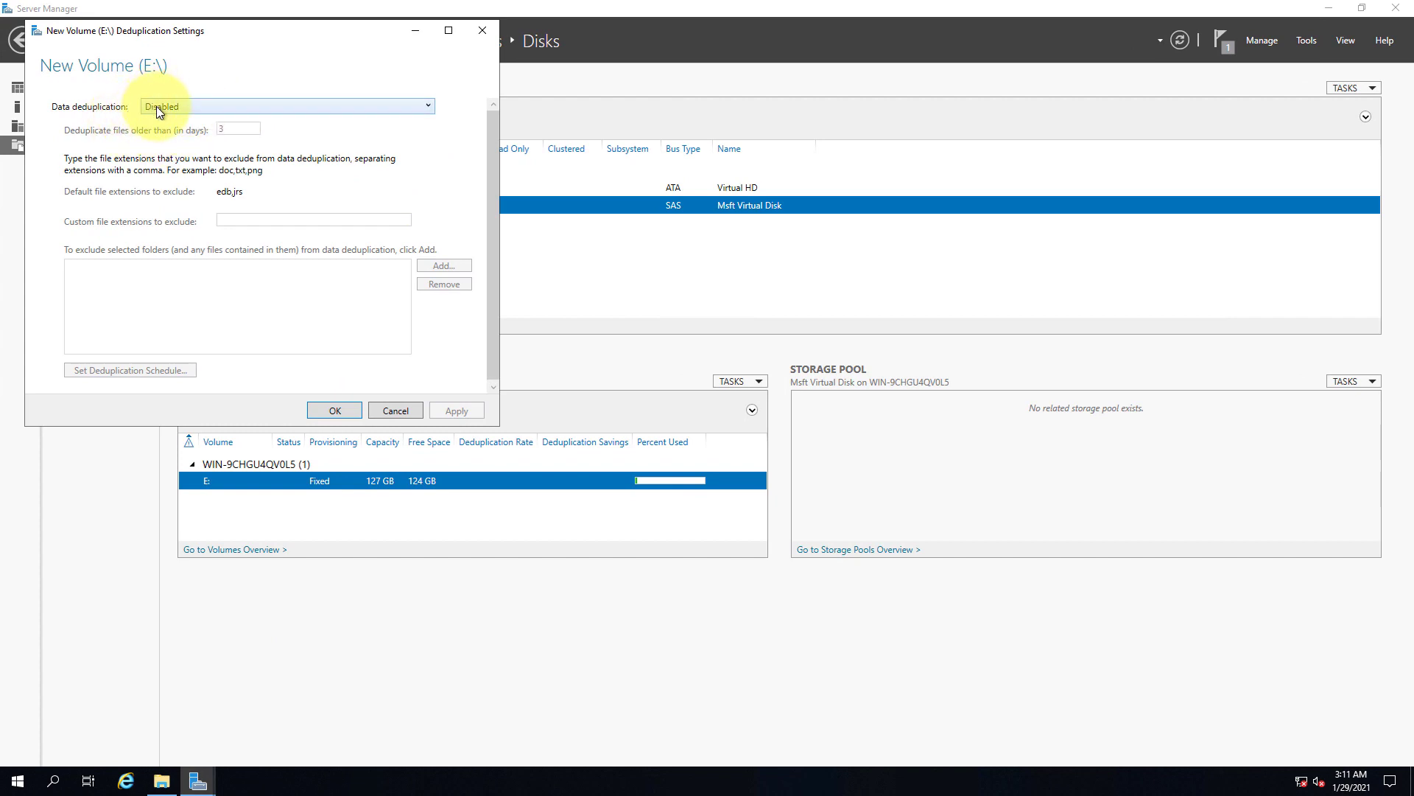
click(161, 107)
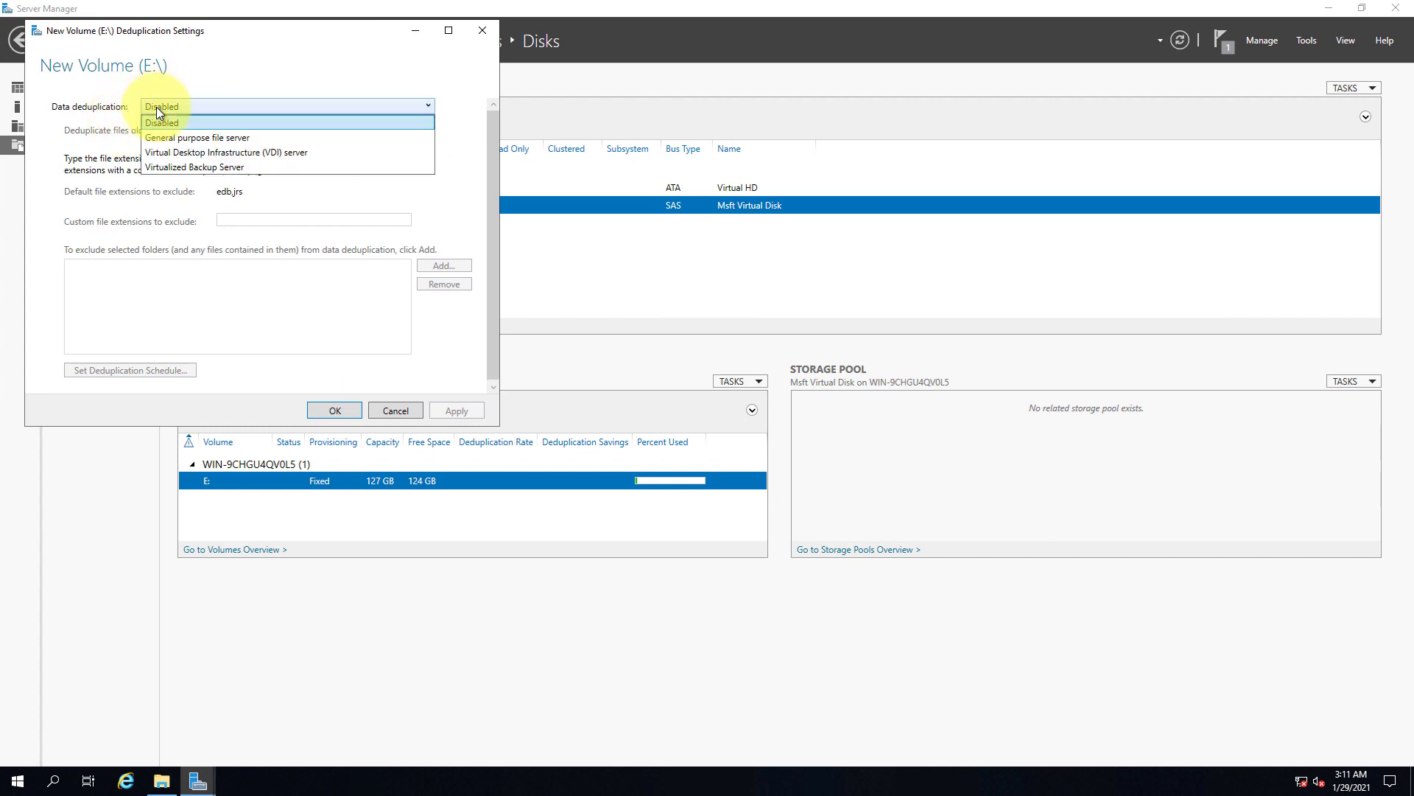
click(246, 141)
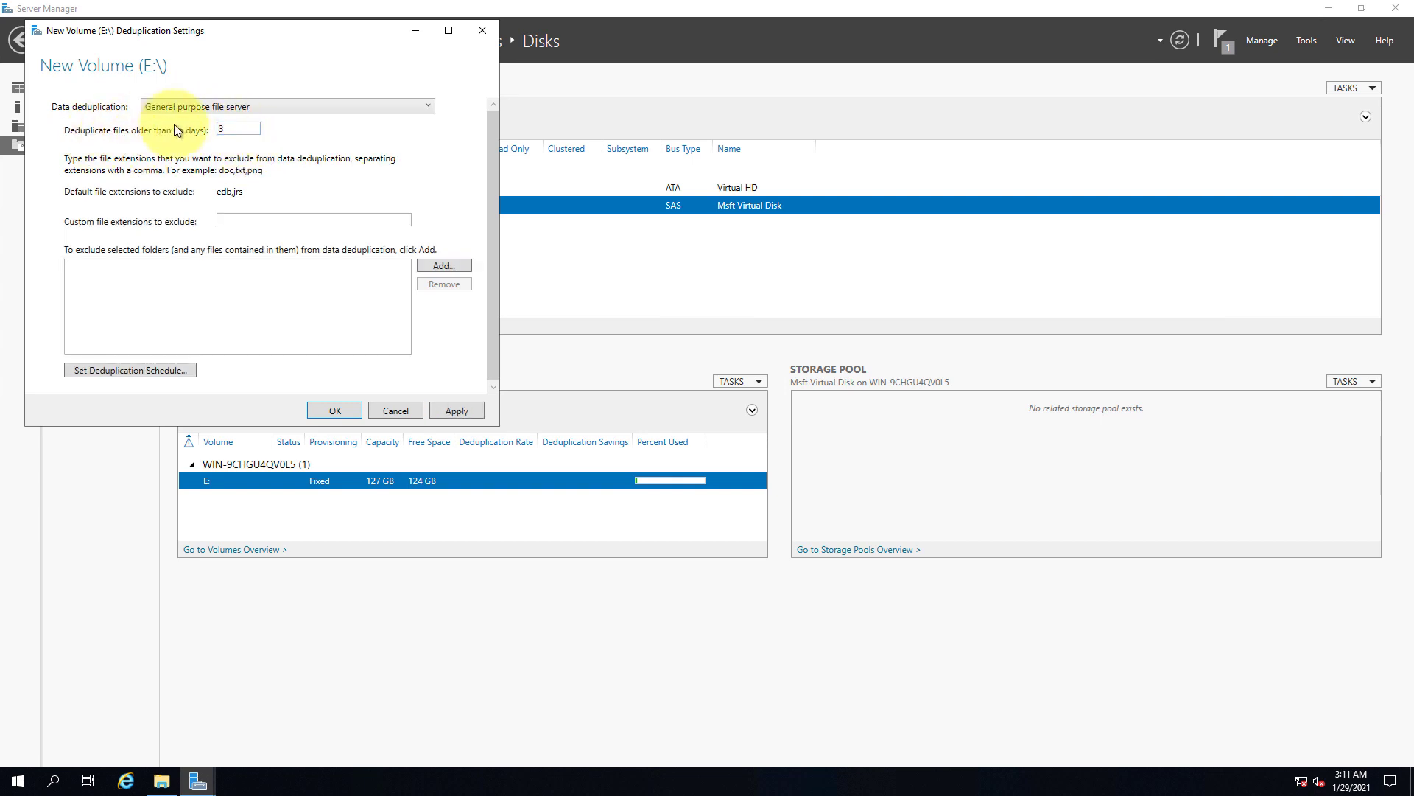
Step: Set deduplication to cover files older than 0 days, then apply the settings and close the dialog
double_click(247, 131)
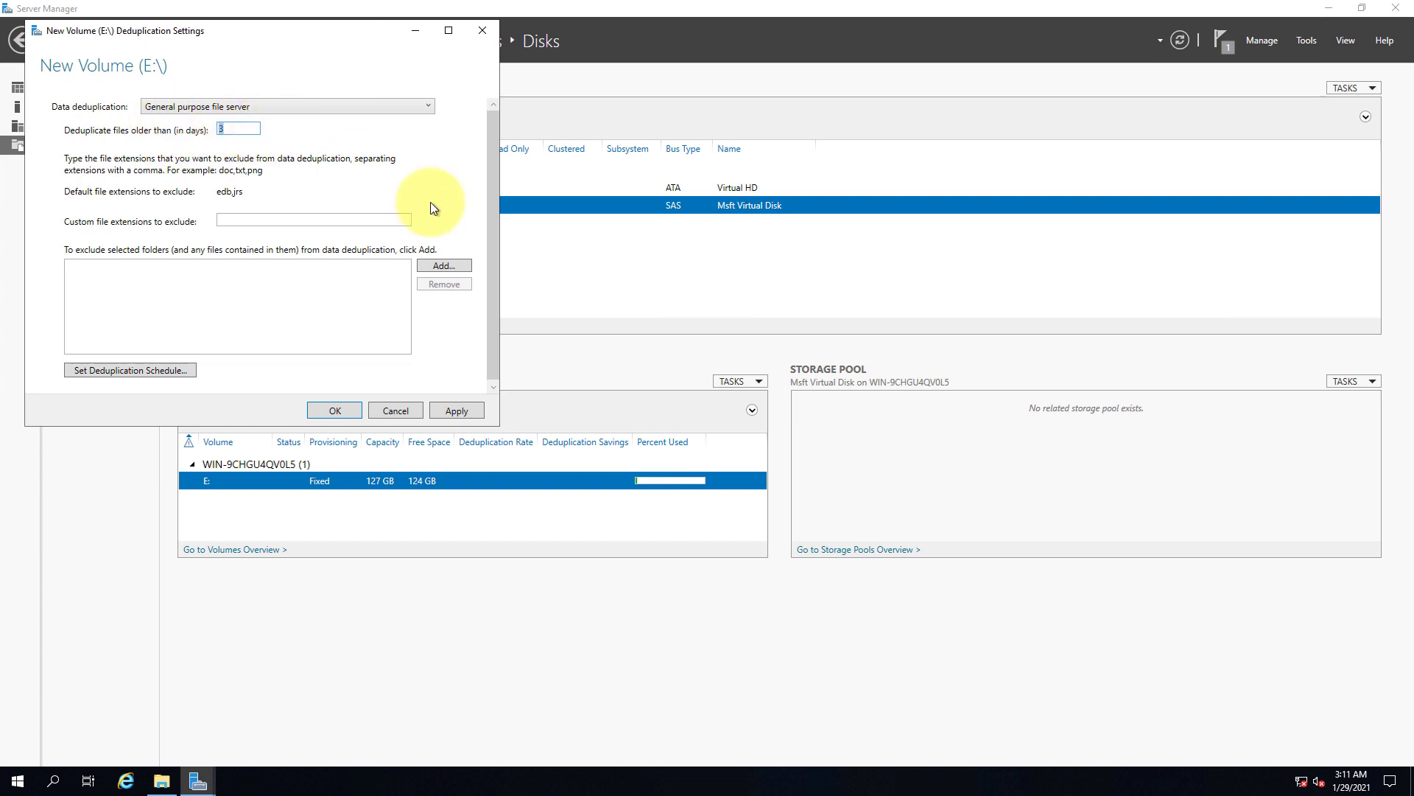
text(0)
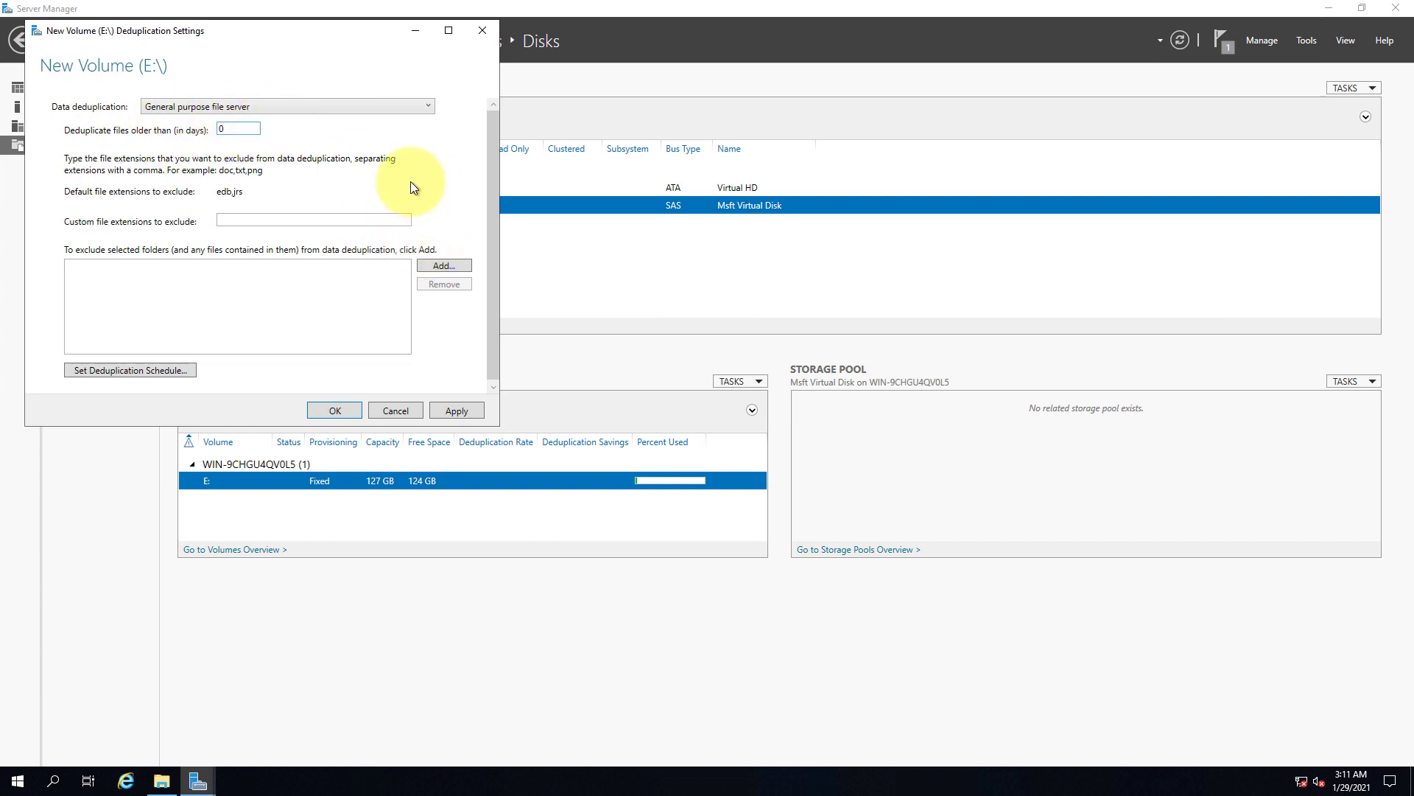
click(461, 413)
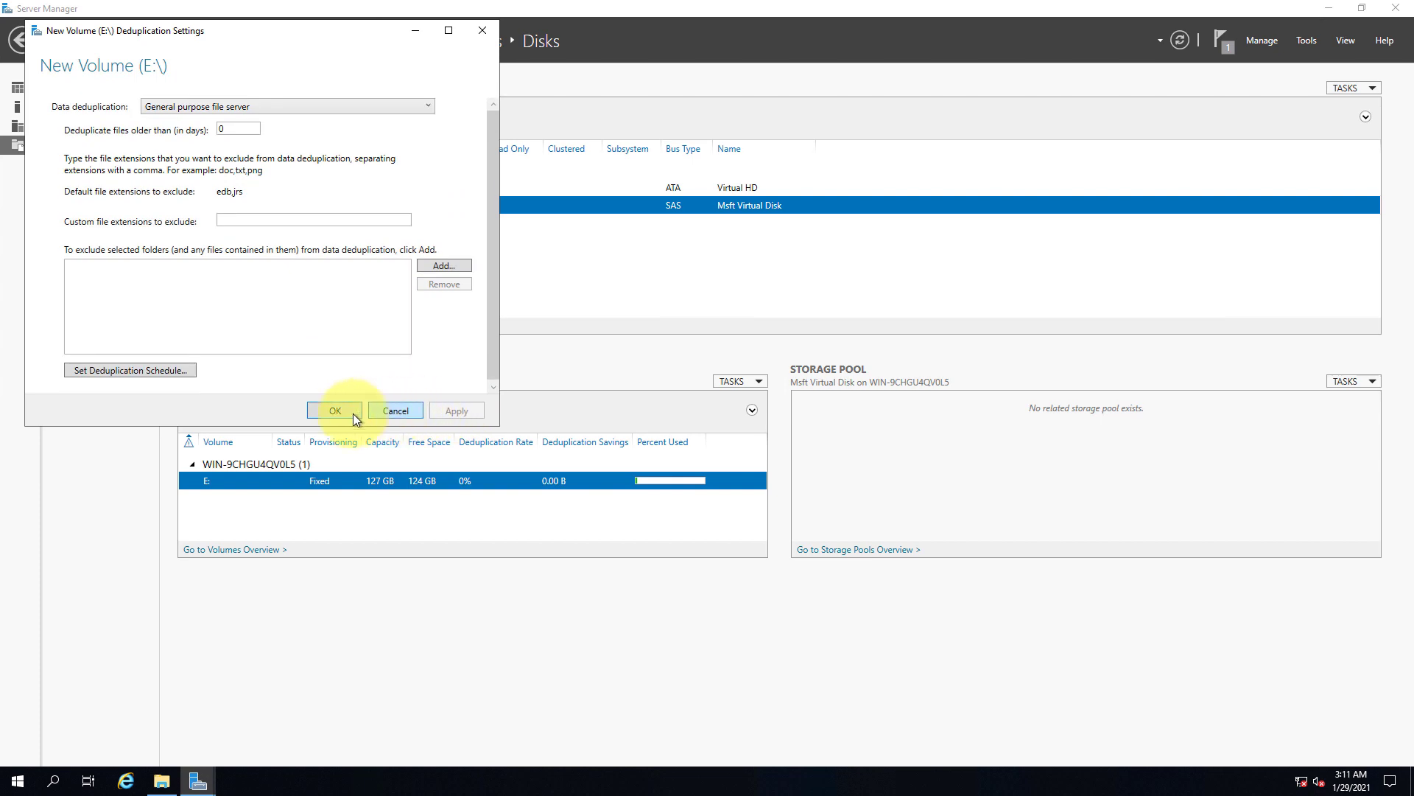
click(345, 414)
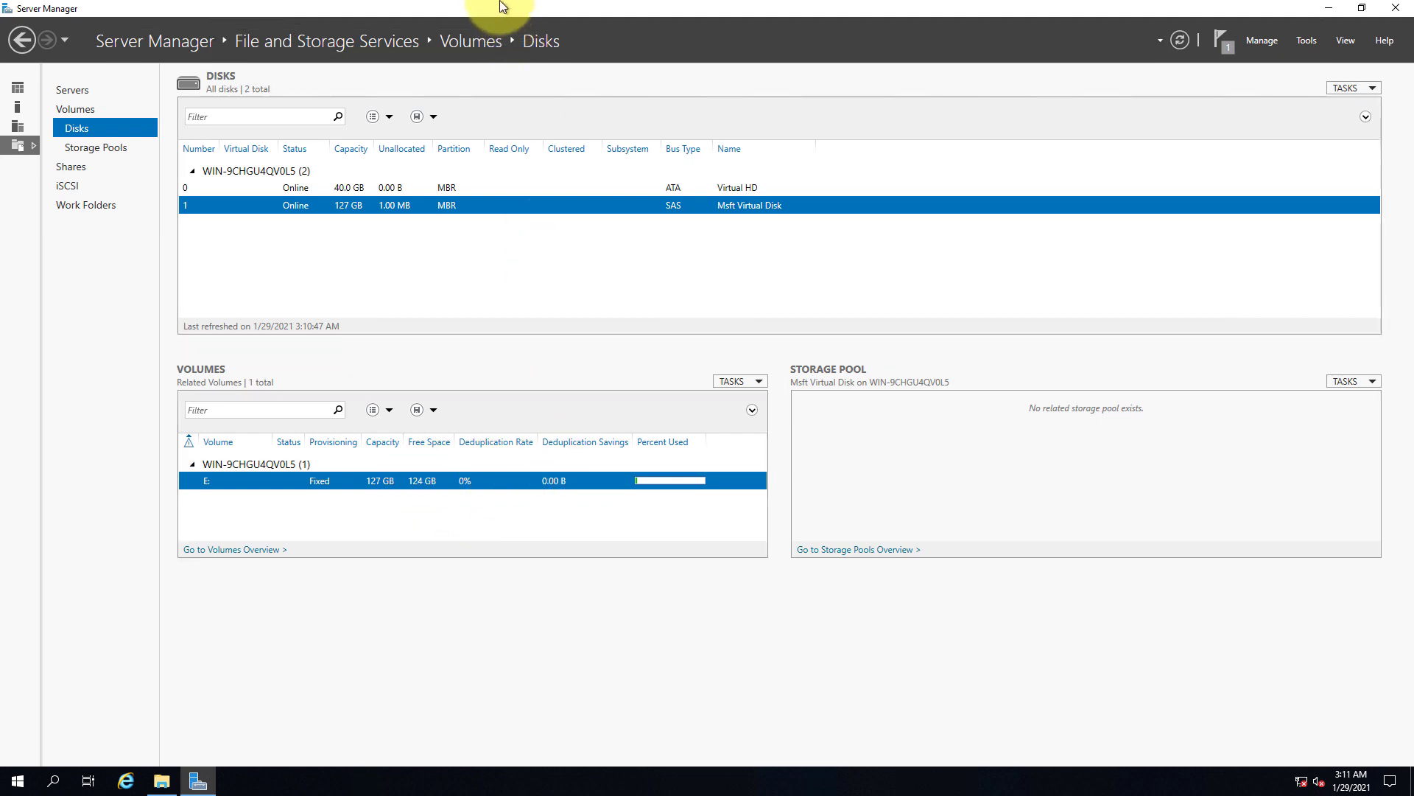
drag(504, 7, 881, 2)
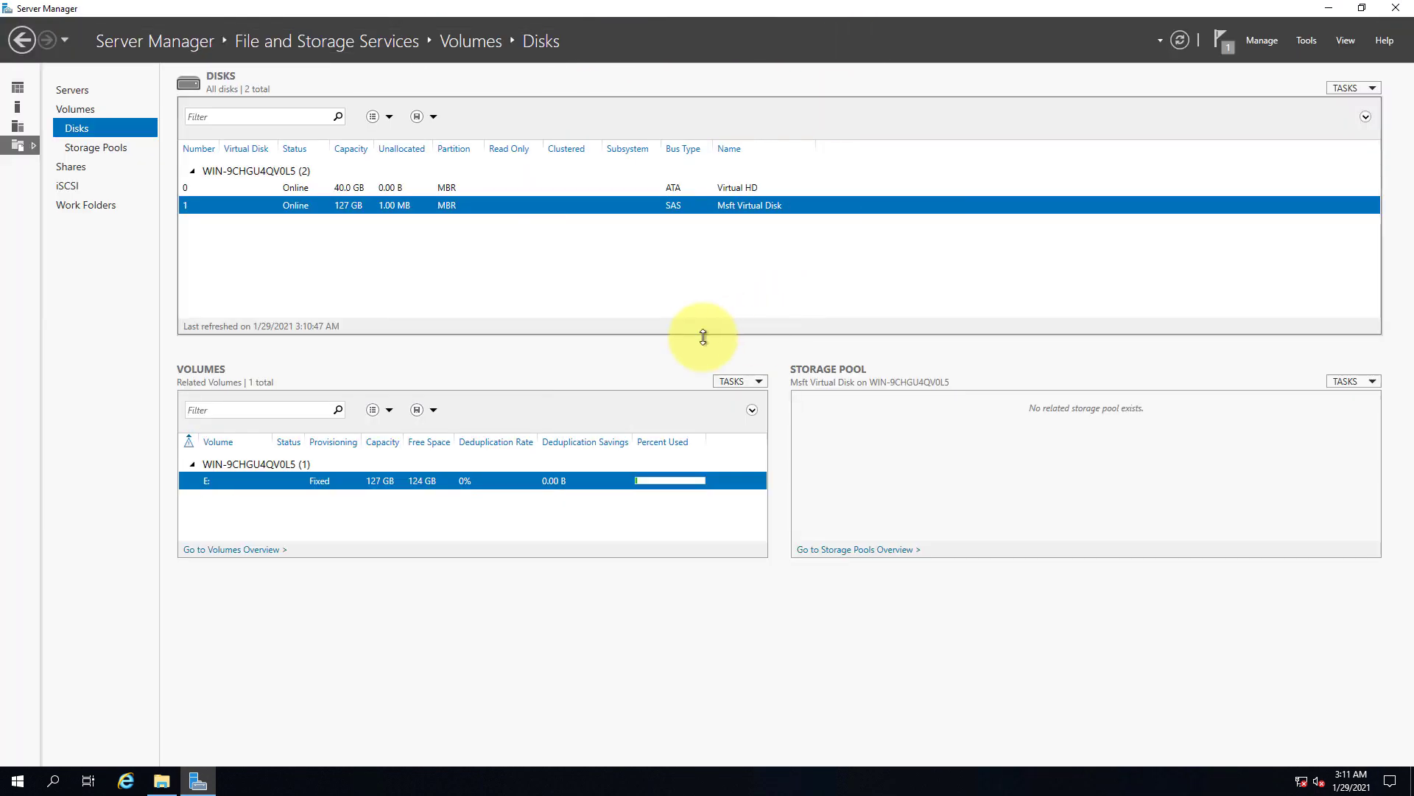
click(10, 783)
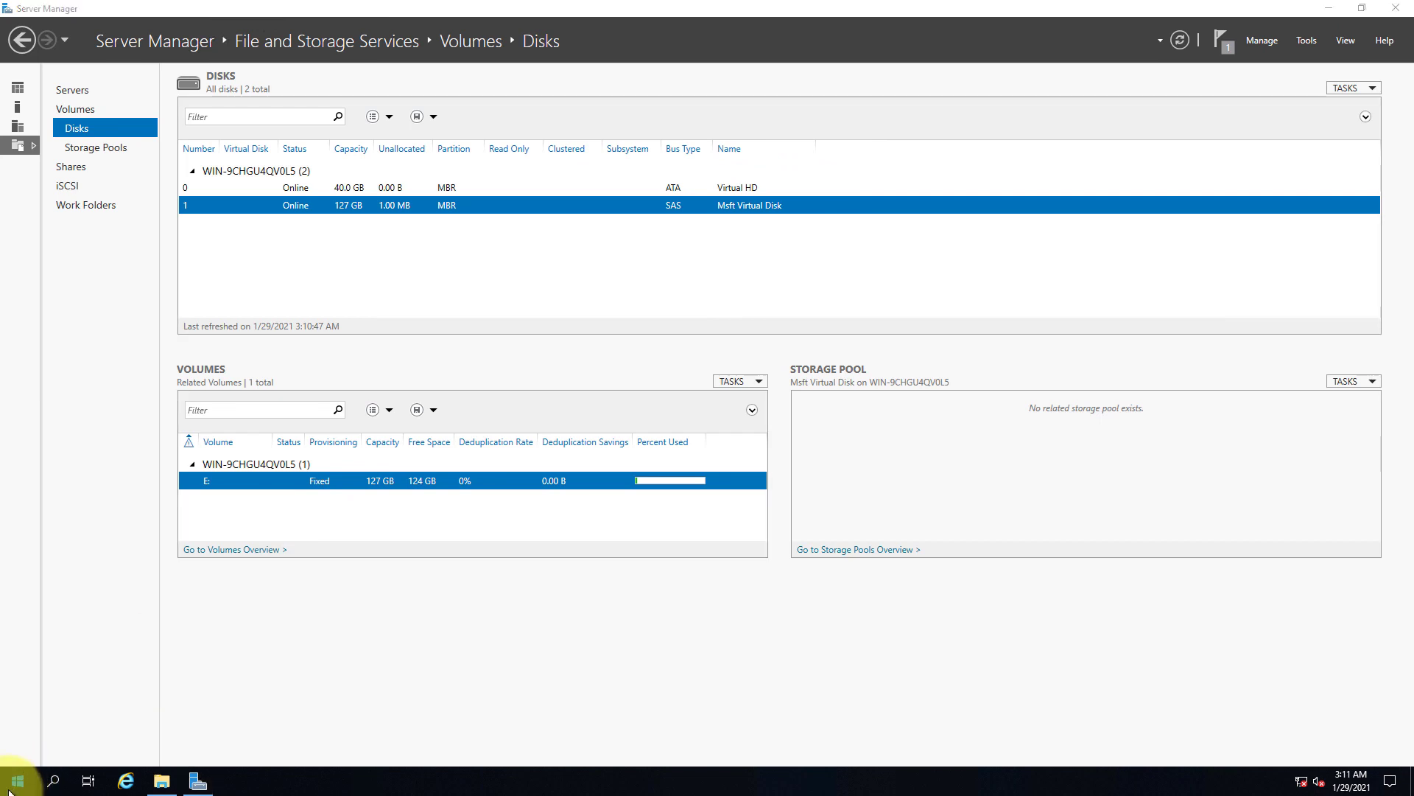
click(10, 783)
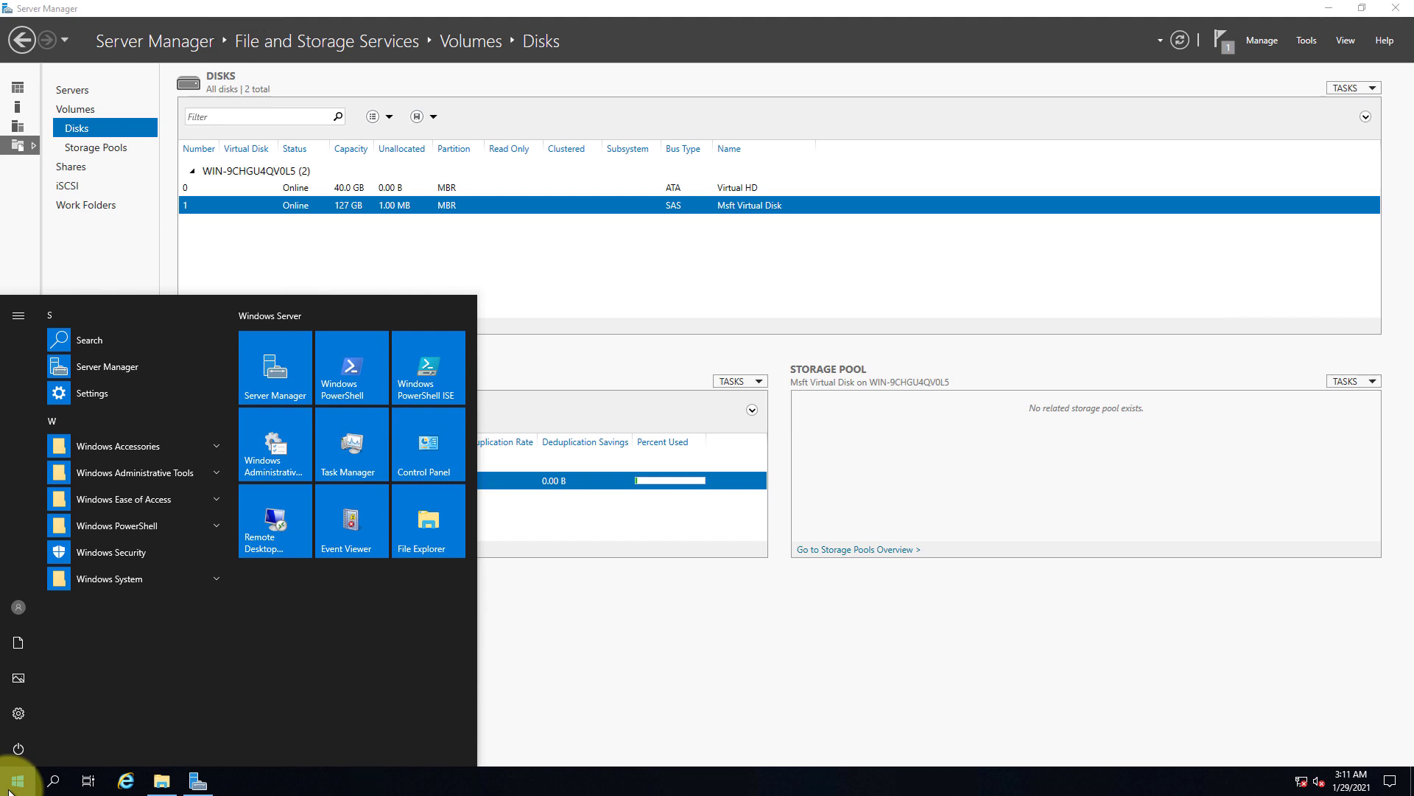
click(11, 783)
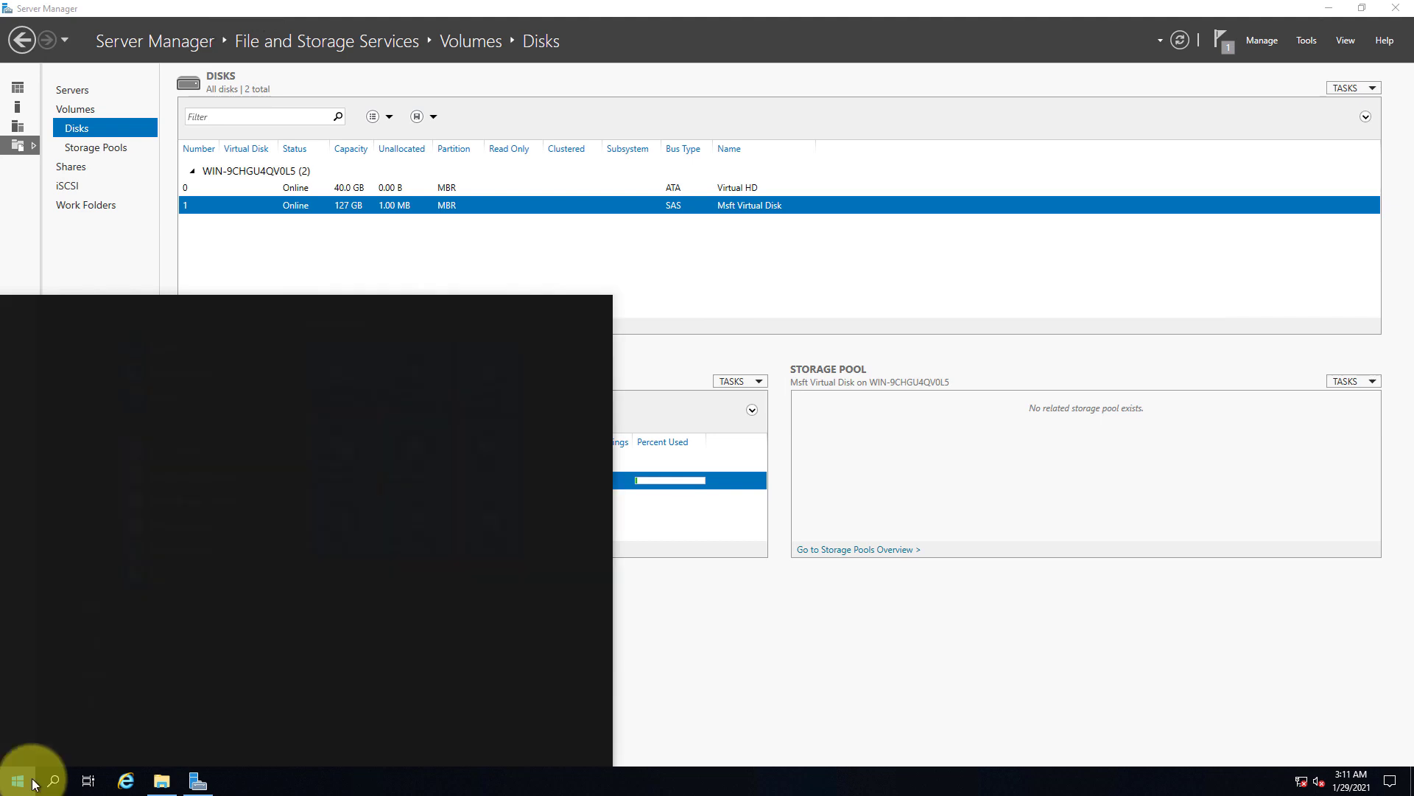
text(powershell)
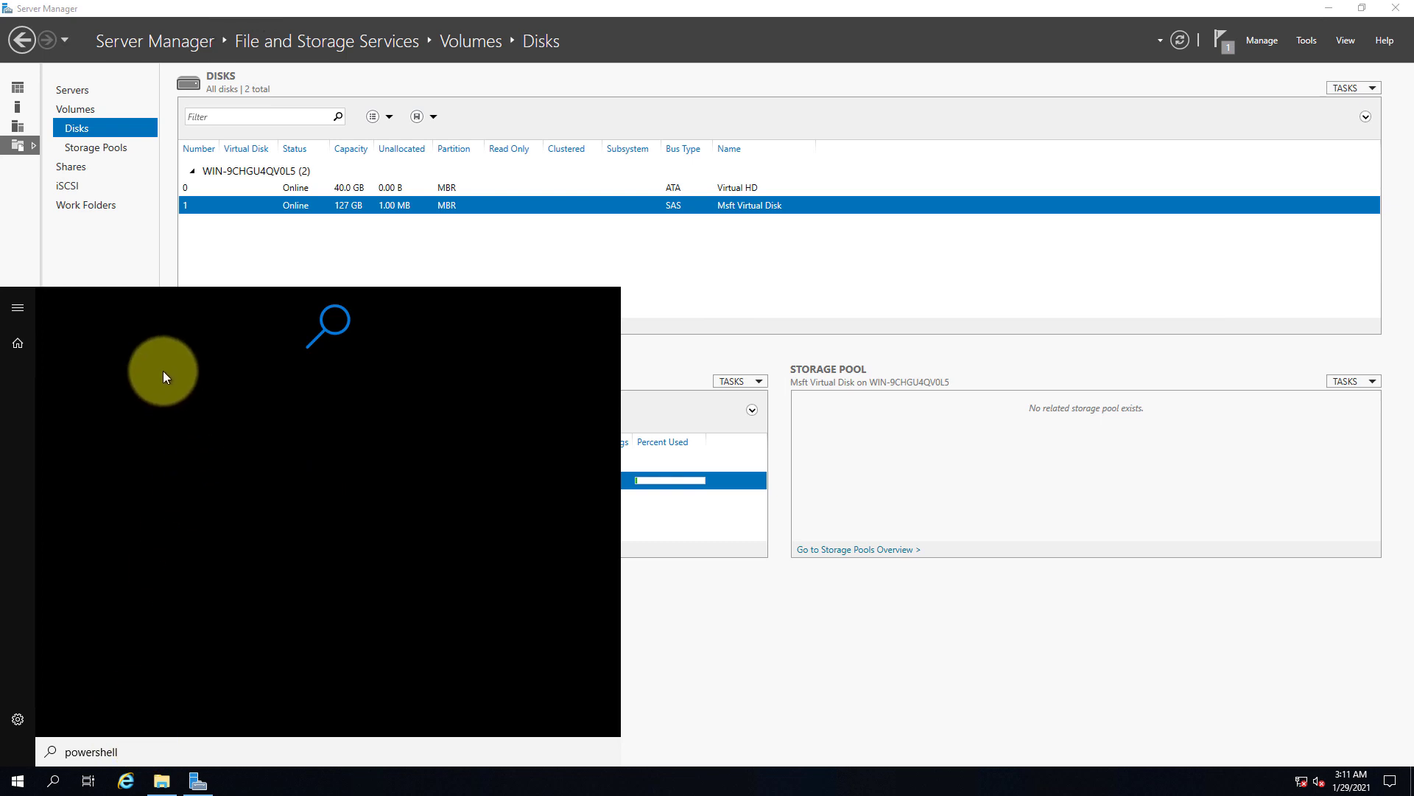
click(33, 787)
click(33, 787)
click(53, 779)
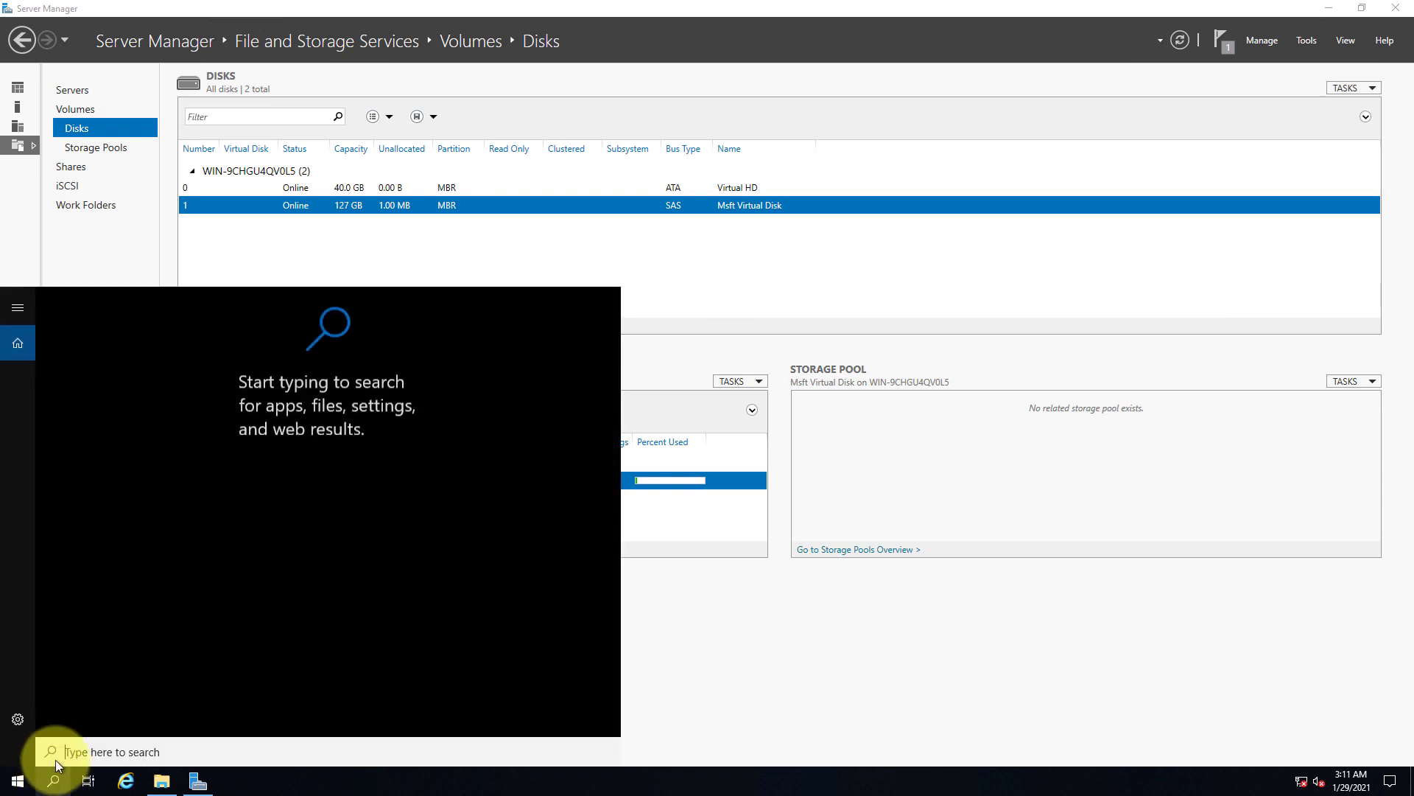
text(powershell)
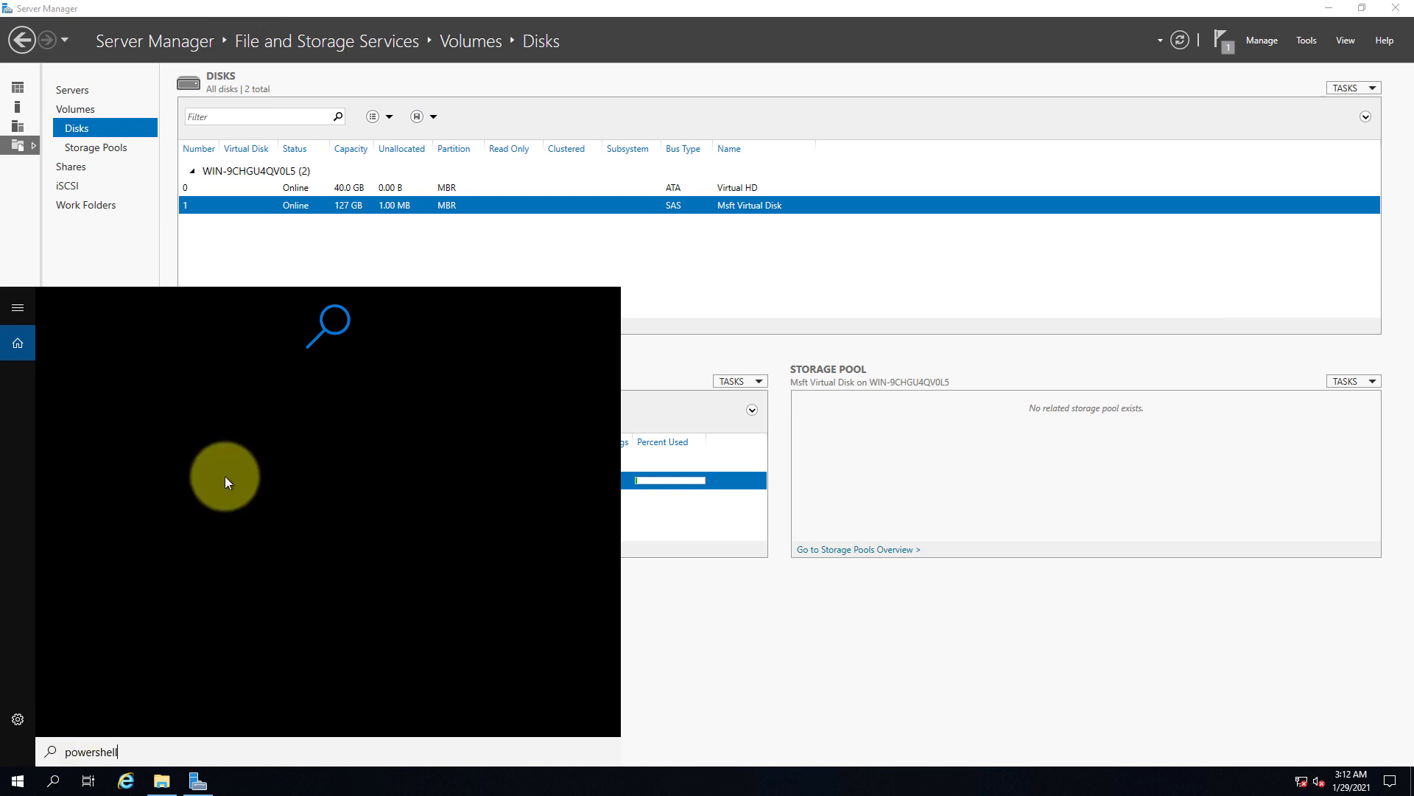
Step: Open Windows PowerShell from the Windows PowerShell program group
click(9, 784)
click(16, 781)
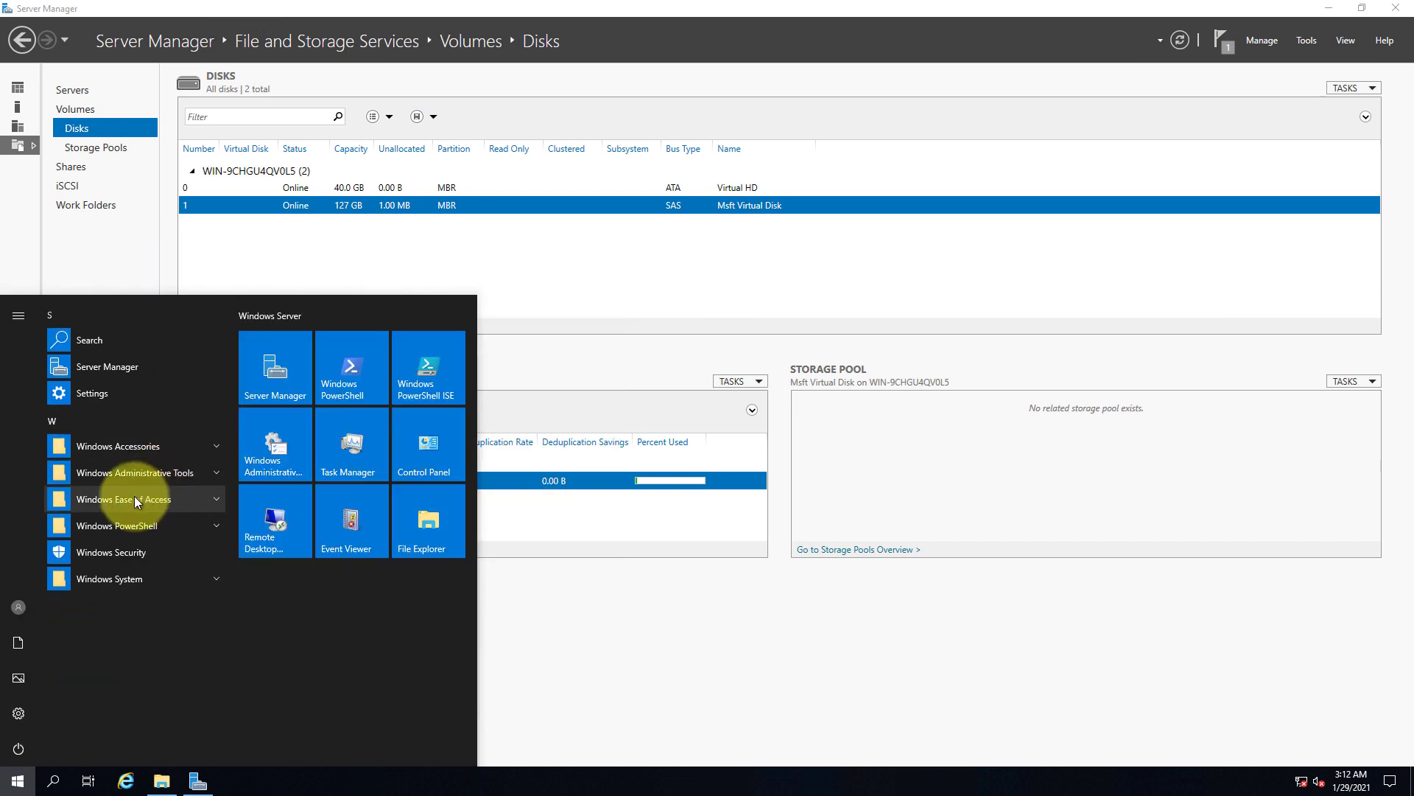
click(166, 470)
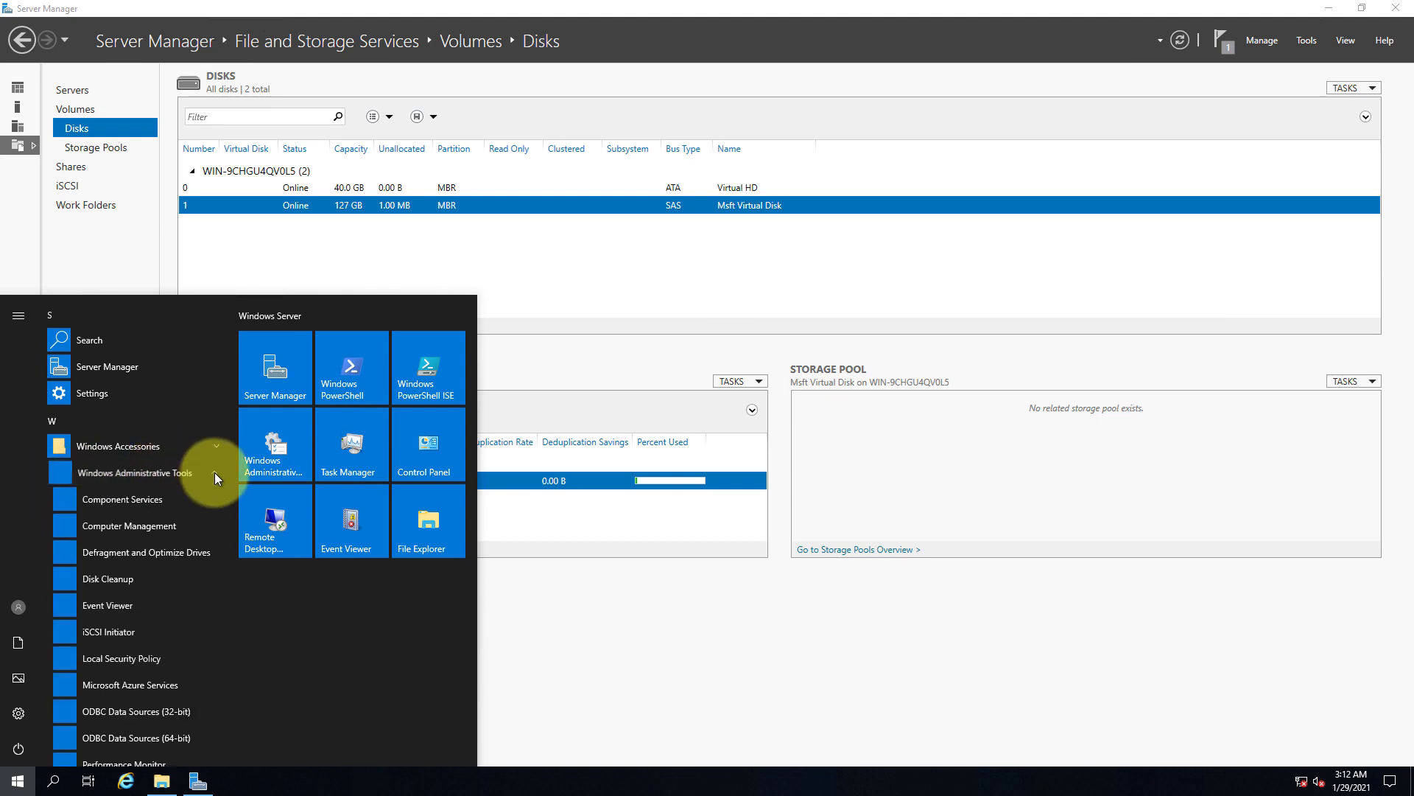
scroll(158, 620, down, 1)
scroll(157, 621, down, 4)
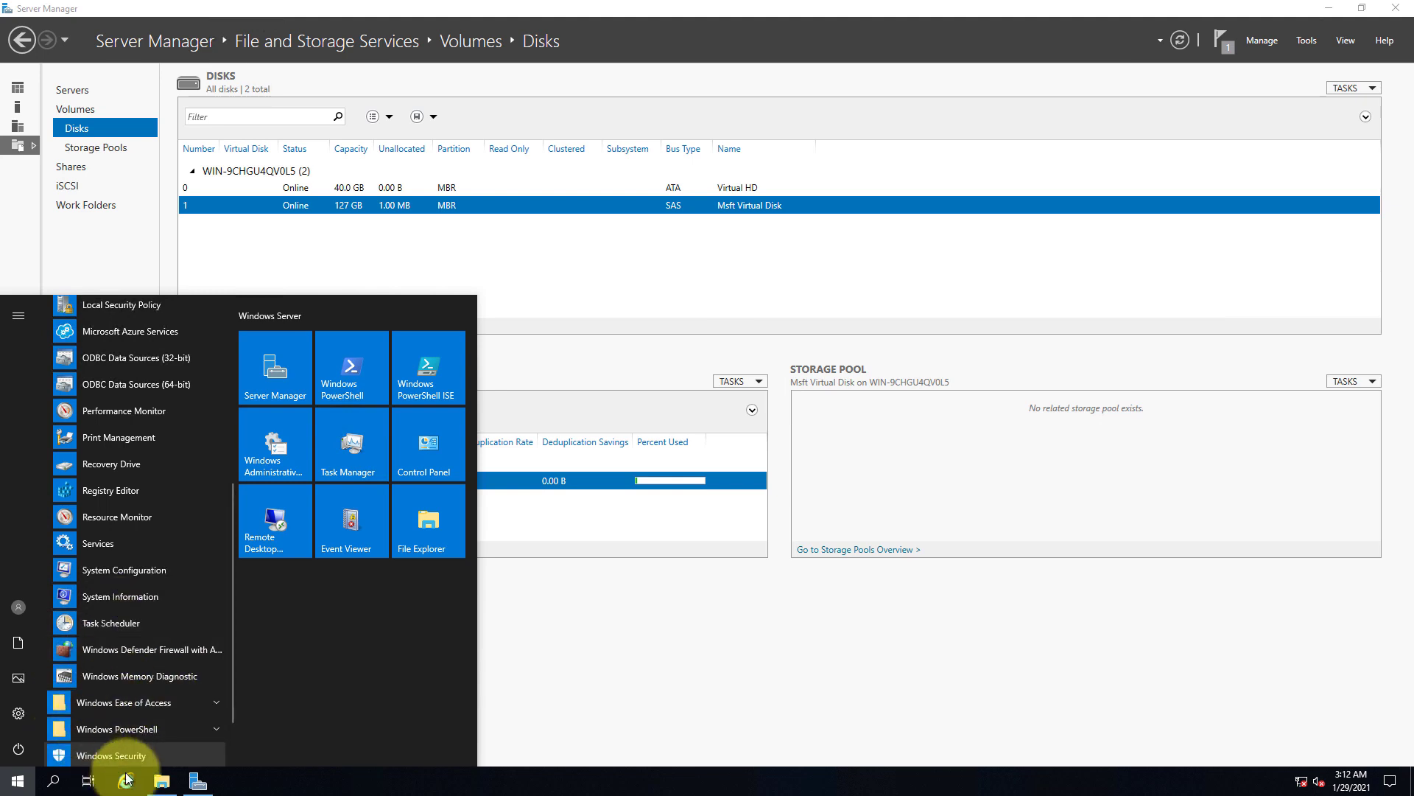
click(171, 729)
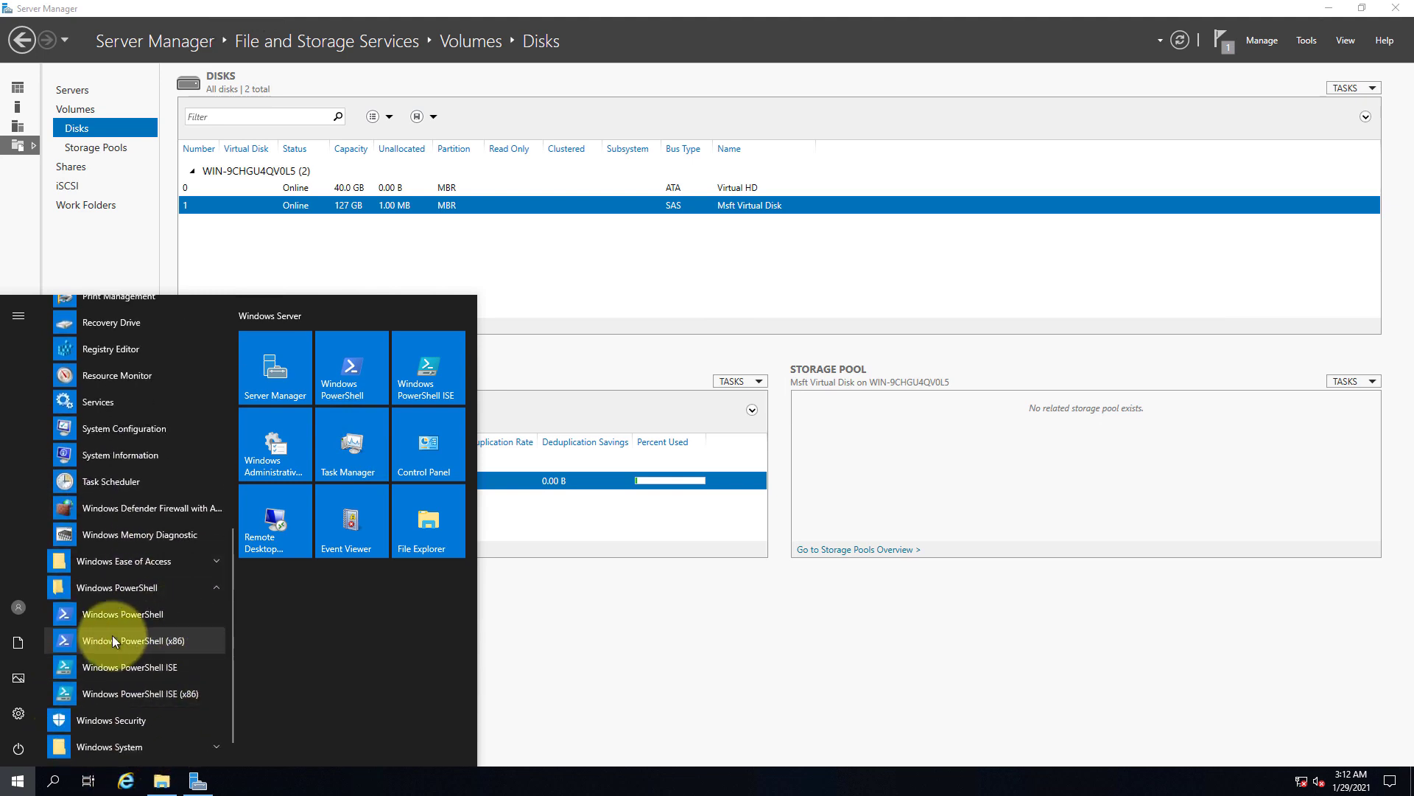
click(163, 617)
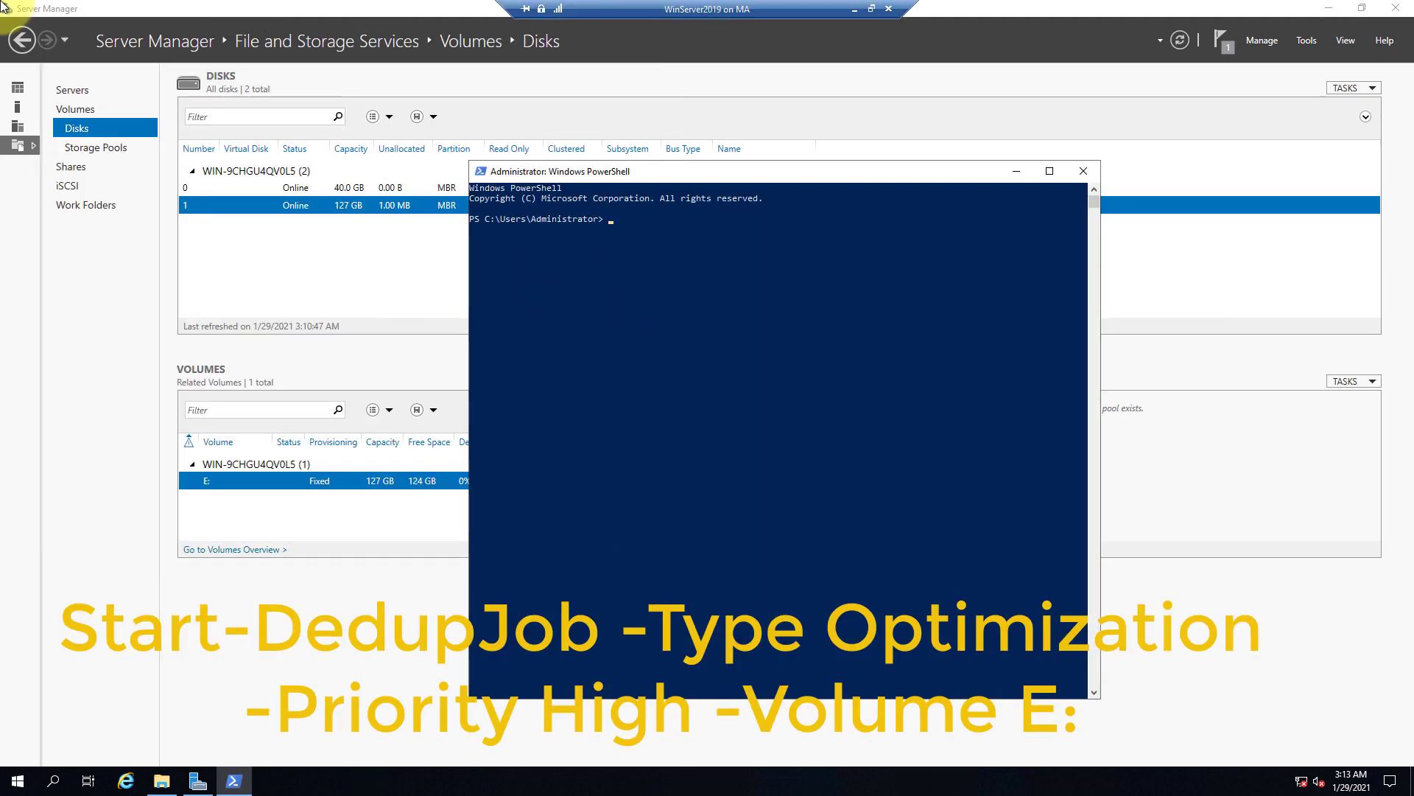
Step: Try to start optimization with the command start-deduplication -type optimization -priority high -volume E:
text(start-deduplcation)
key(BackSpace)
key(BackSpace)
key(BackSpace)
key(BackSpace)
key(BackSpace)
key(BackSpace)
text(ication)
text( -type opti)
text(mizati)
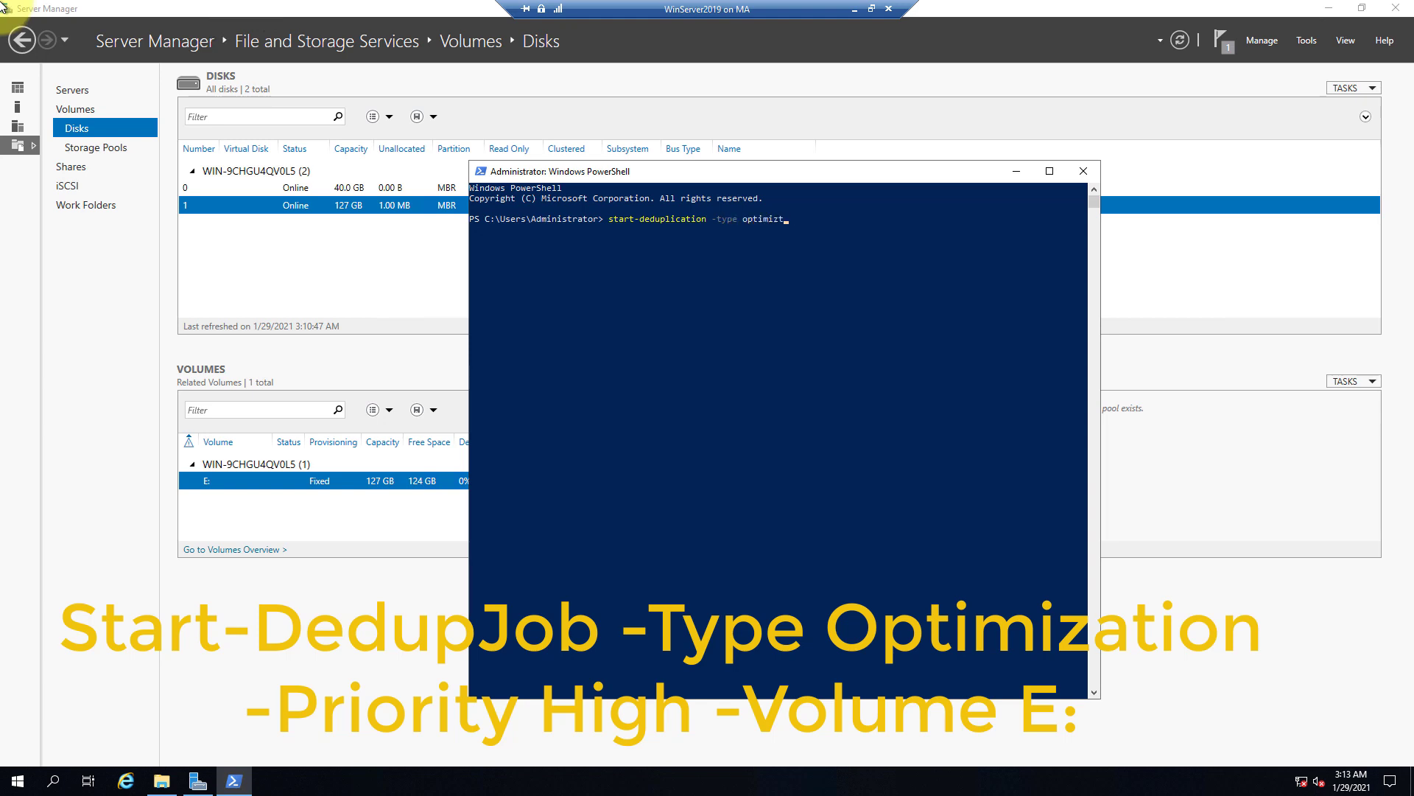
text(on -volume )
text(E)
text(-)
text(prioir)
text(ty)
key(BackSpace)
key(BackSpace)
key(BackSpace)
key(BackSpace)
text(rity high)
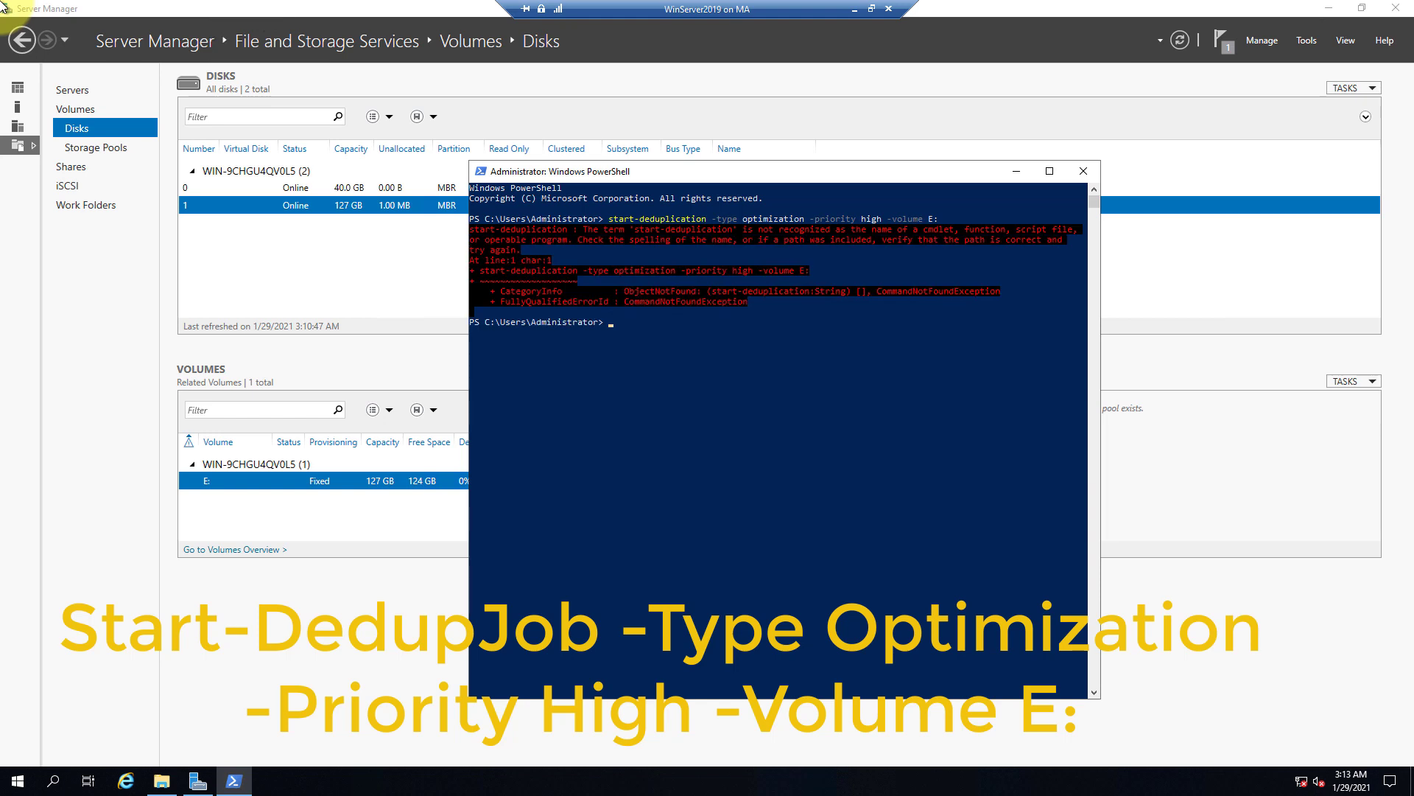
Step: Correct the recalled command and run Start-DedupJob -type optimization -priority high -volume E:
key(Up)
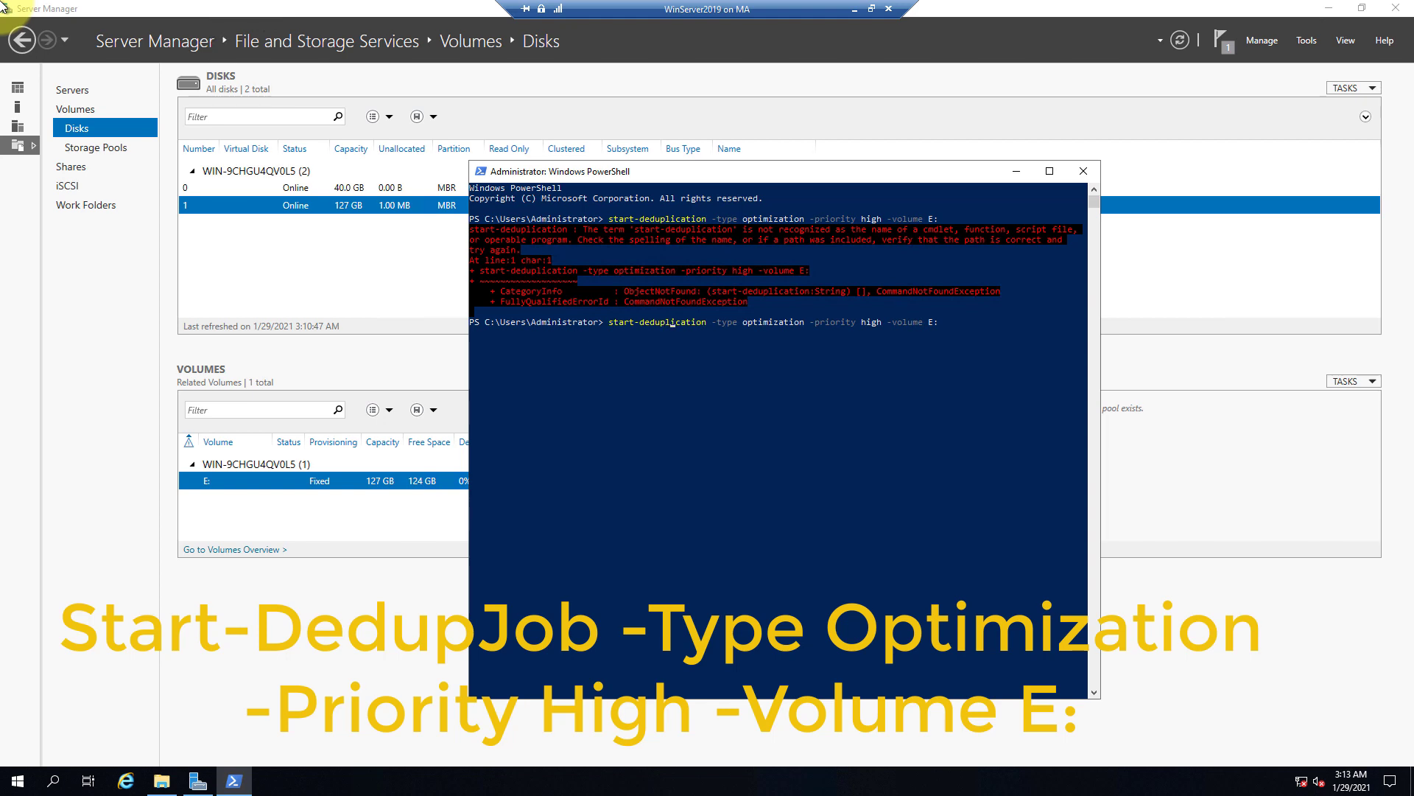
key(Delete)
key(Delete)
key(Delete)
key(Delete)
key(Delete)
key(Delete)
key(Delete)
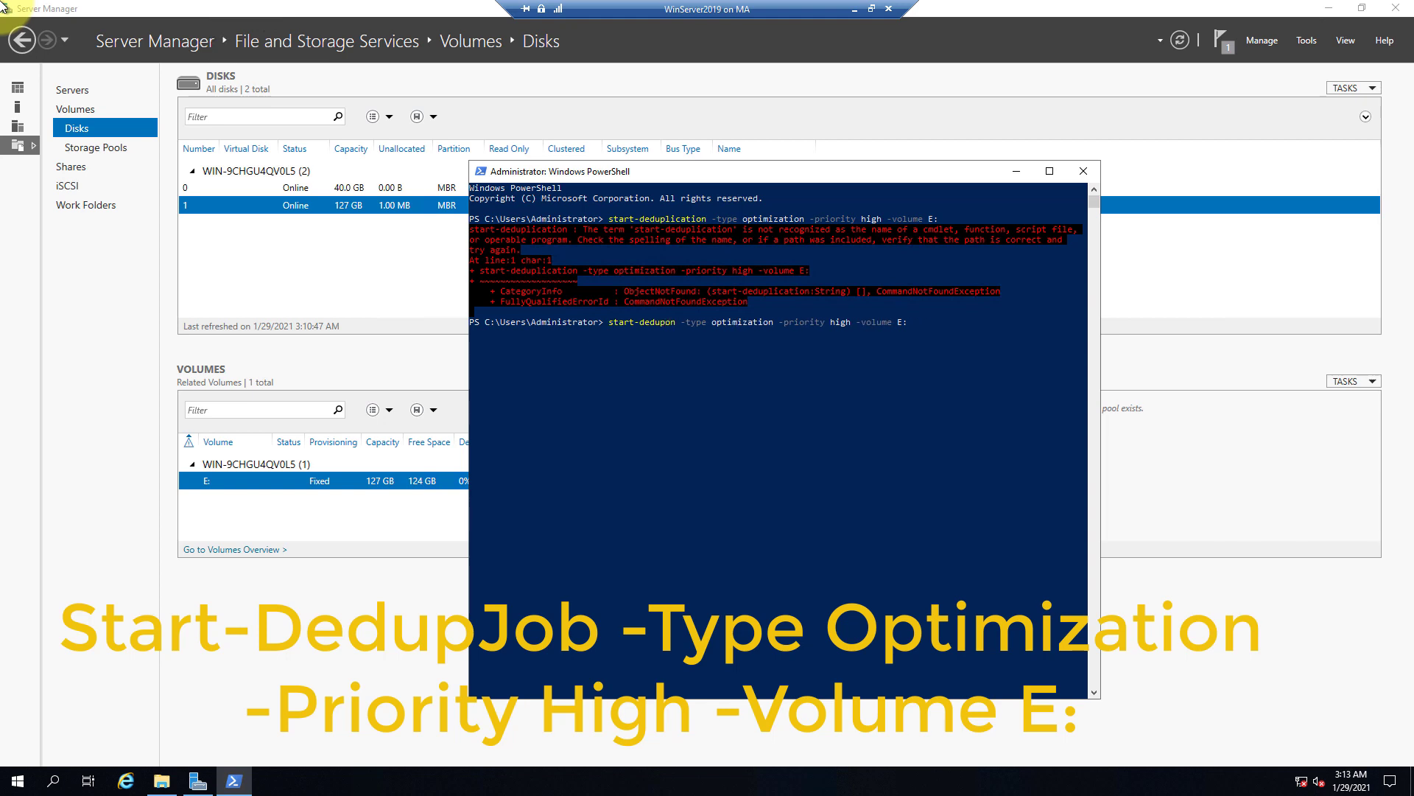
key(Delete)
key(Tab)
key(Return)
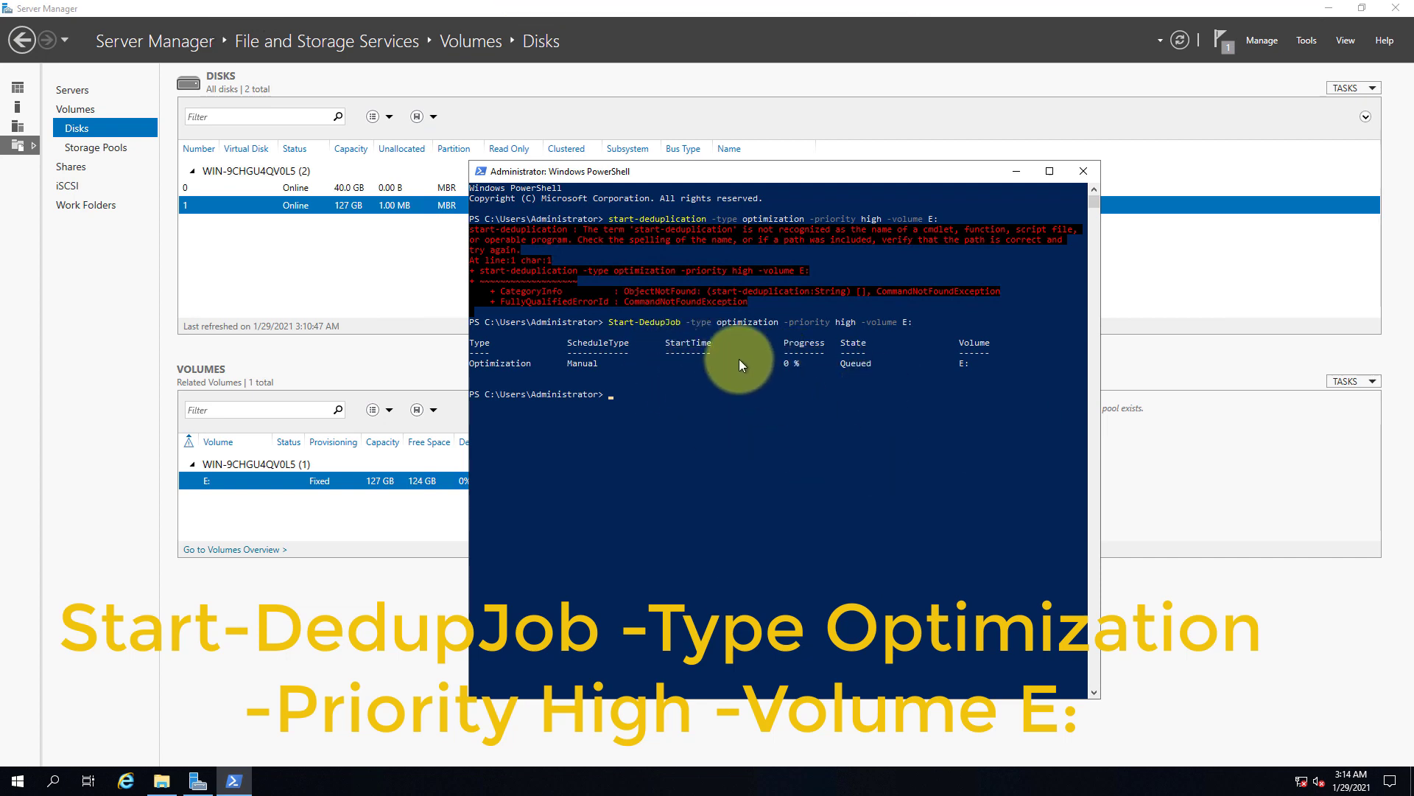
Step: Try to query the deduplication state by reworking the earlier command into get-dedup -volume E: and running it
text(ge)
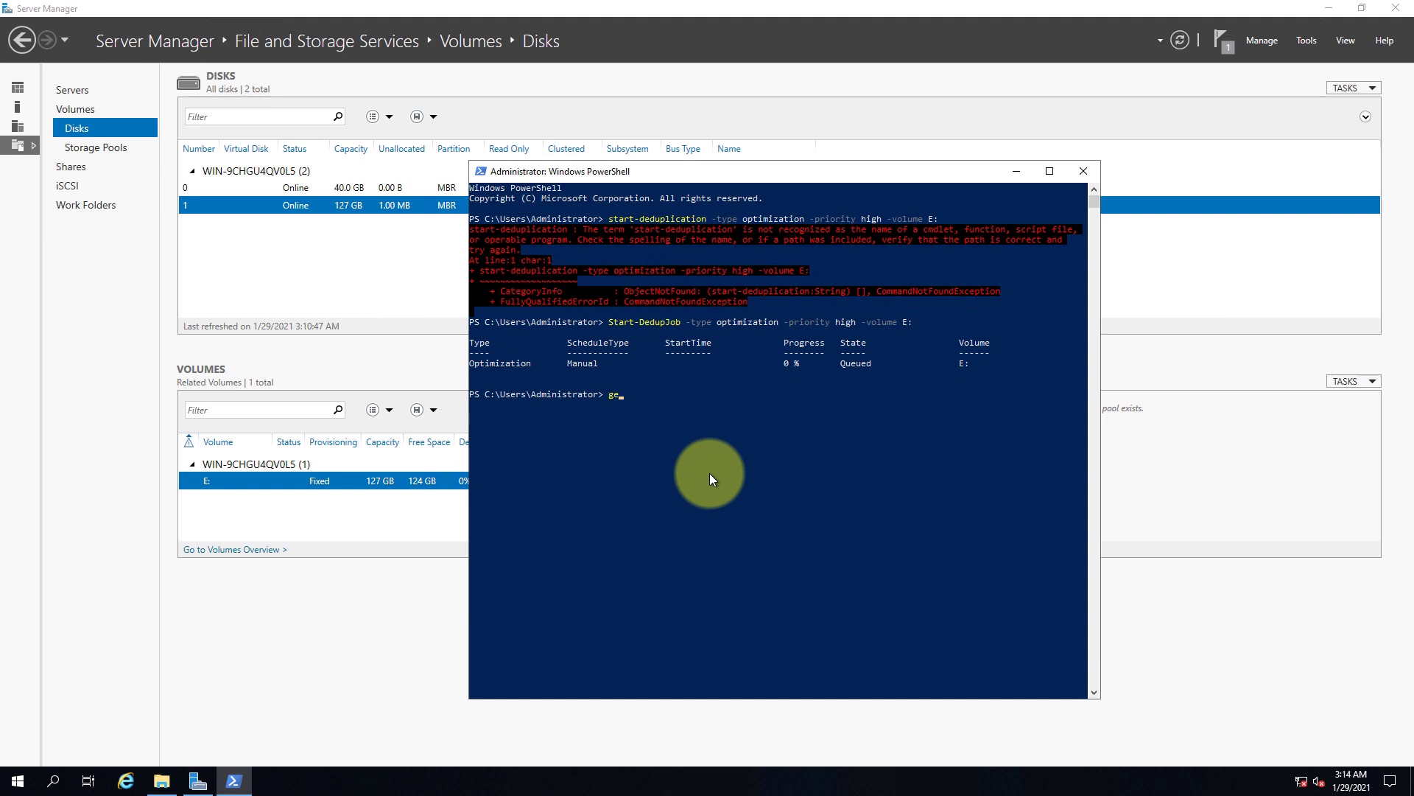
key(Up)
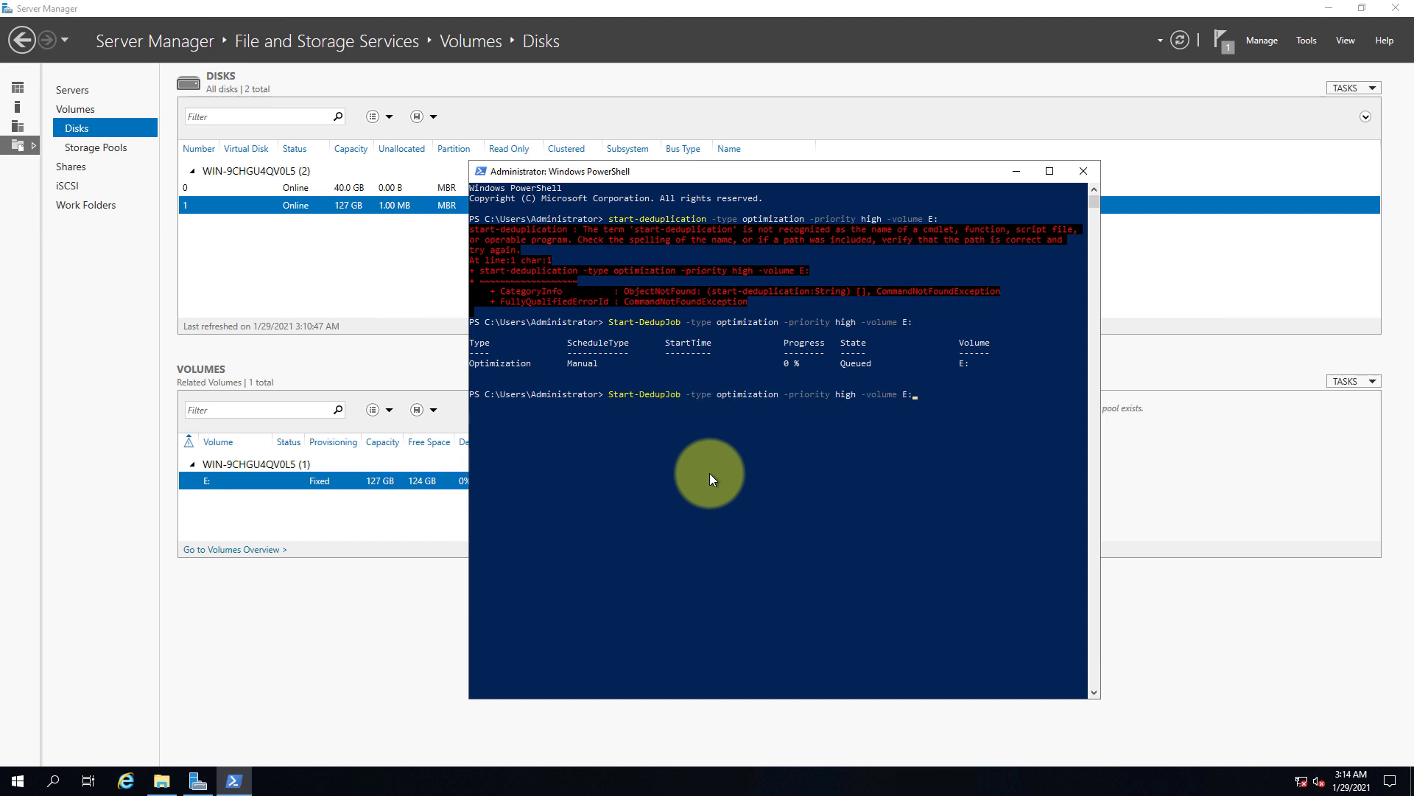
key(Up)
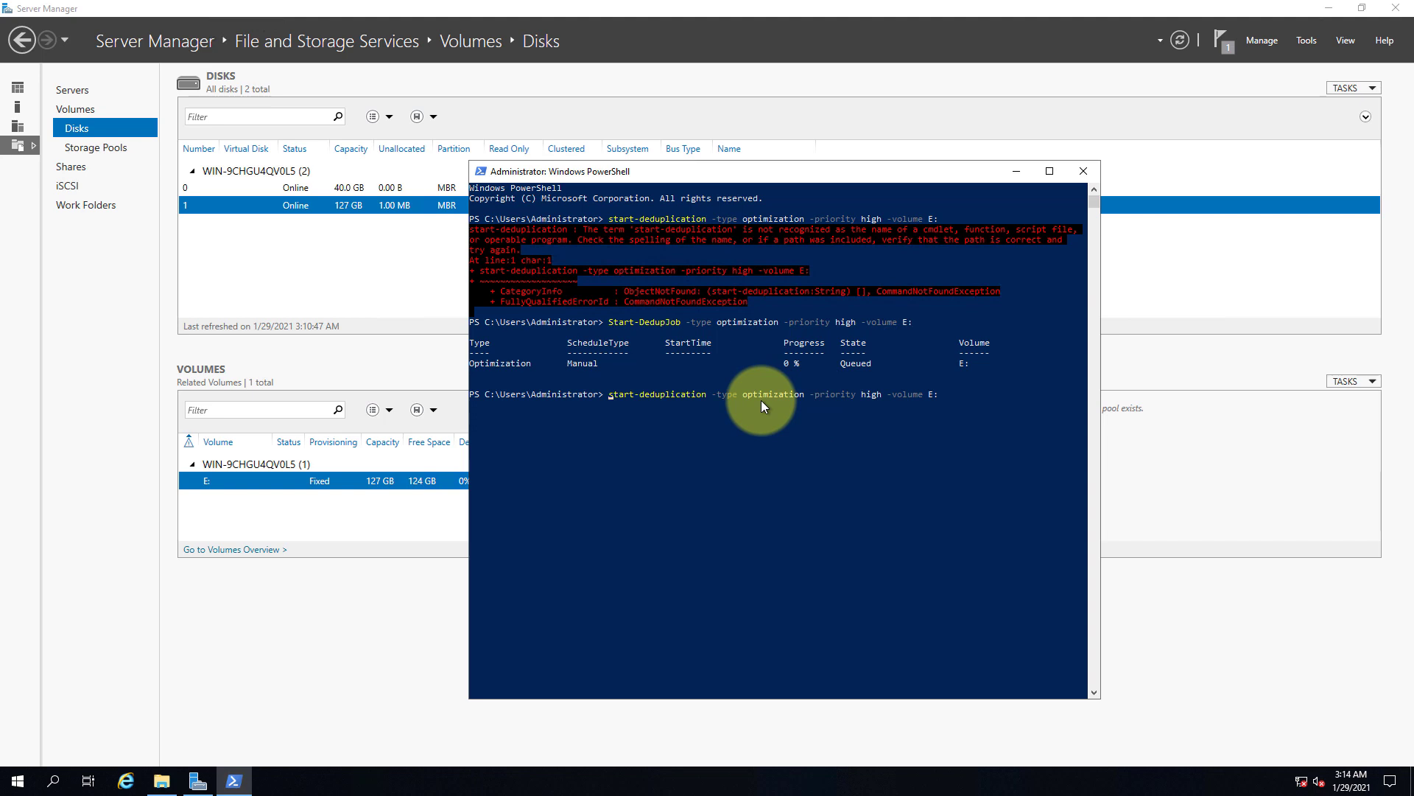
key(Delete)
key(Delete)
key(Delete)
key(Delete)
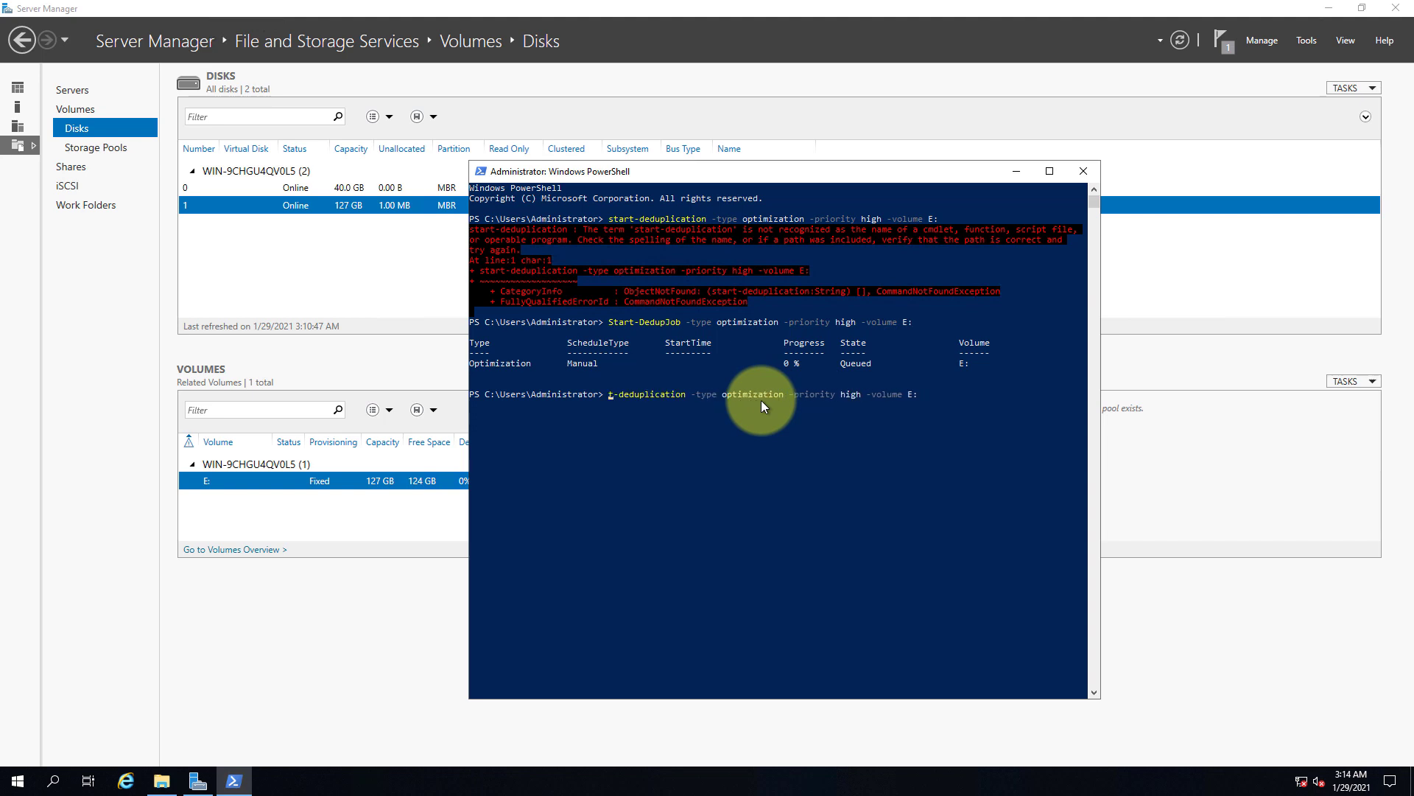
text(ge)
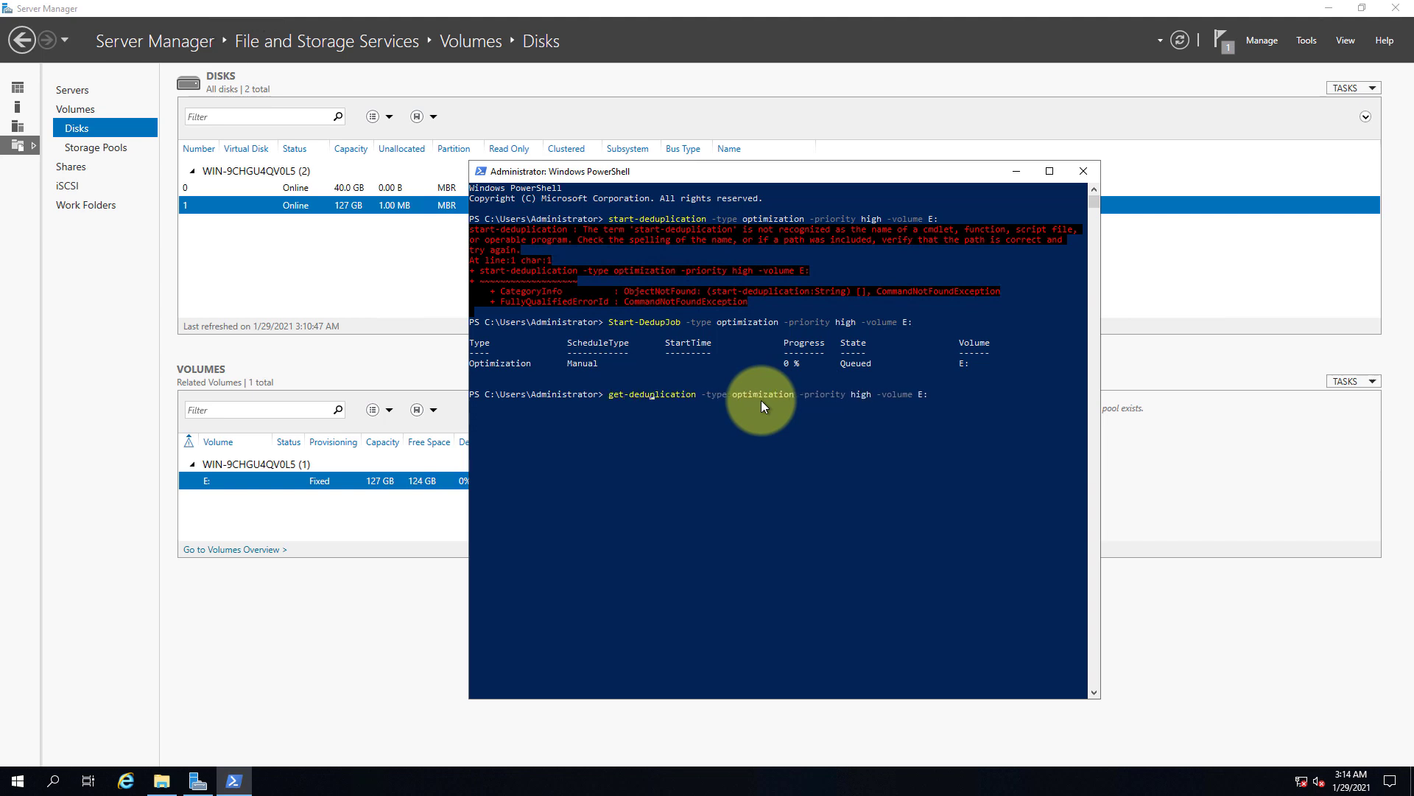
key(Right)
key(Delete)
key(Delete)
key(Delete)
key(Delete)
key(Delete)
key(Delete)
key(Delete)
key(Delete)
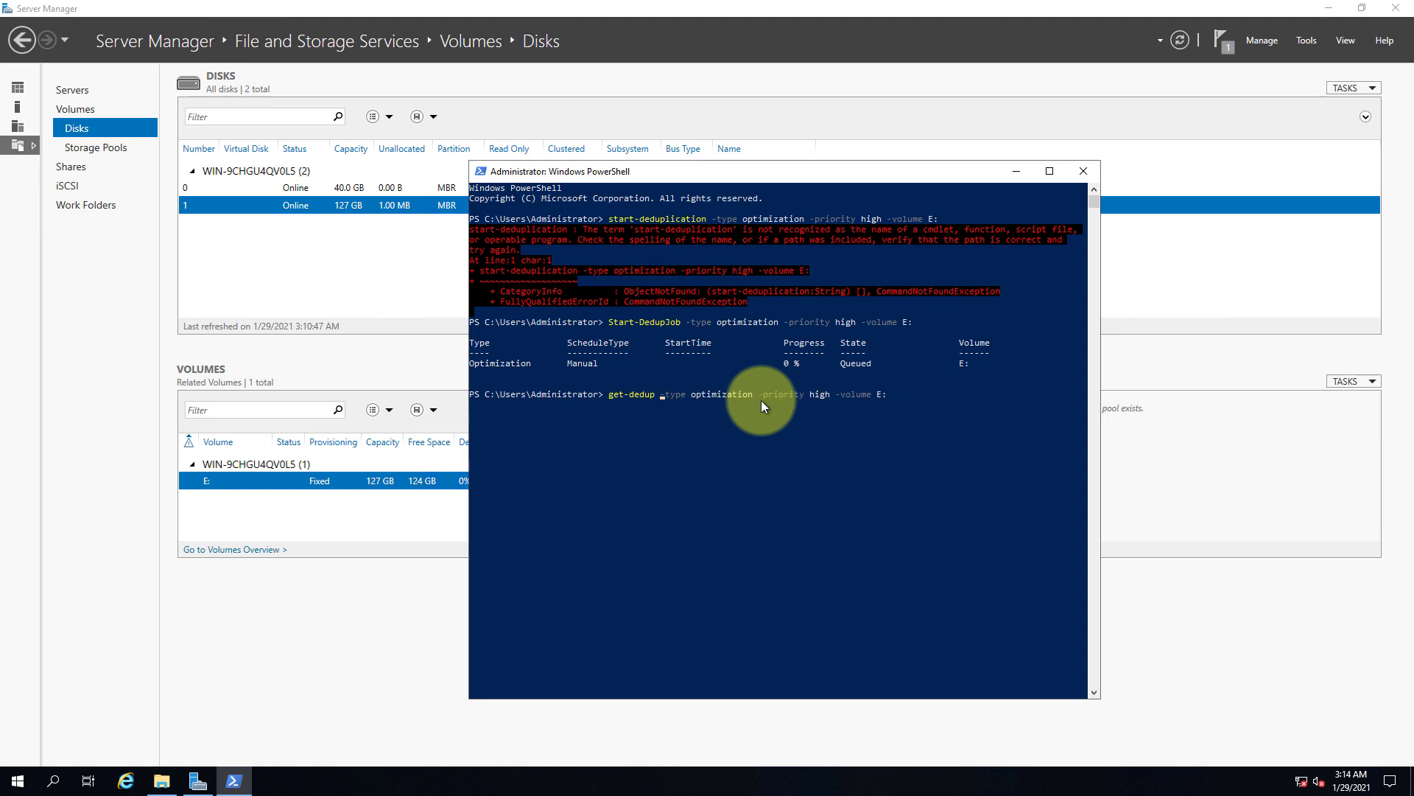
key(Left)
key(Left)
key(Left)
key(Left)
key(Left)
key(Delete)
key(Delete)
key(Delete)
key(Delete)
key(Delete)
key(Delete)
key(Delete)
key(Delete)
key(Delete)
key(Delete)
key(Delete)
key(Delete)
key(Delete)
key(Delete)
key(Delete)
key(Delete)
key(Delete)
key(Delete)
key(Delete)
key(Delete)
key(Delete)
key(Delete)
key(Delete)
key(Delete)
key(Delete)
key(Delete)
key(Right)
key(Return)
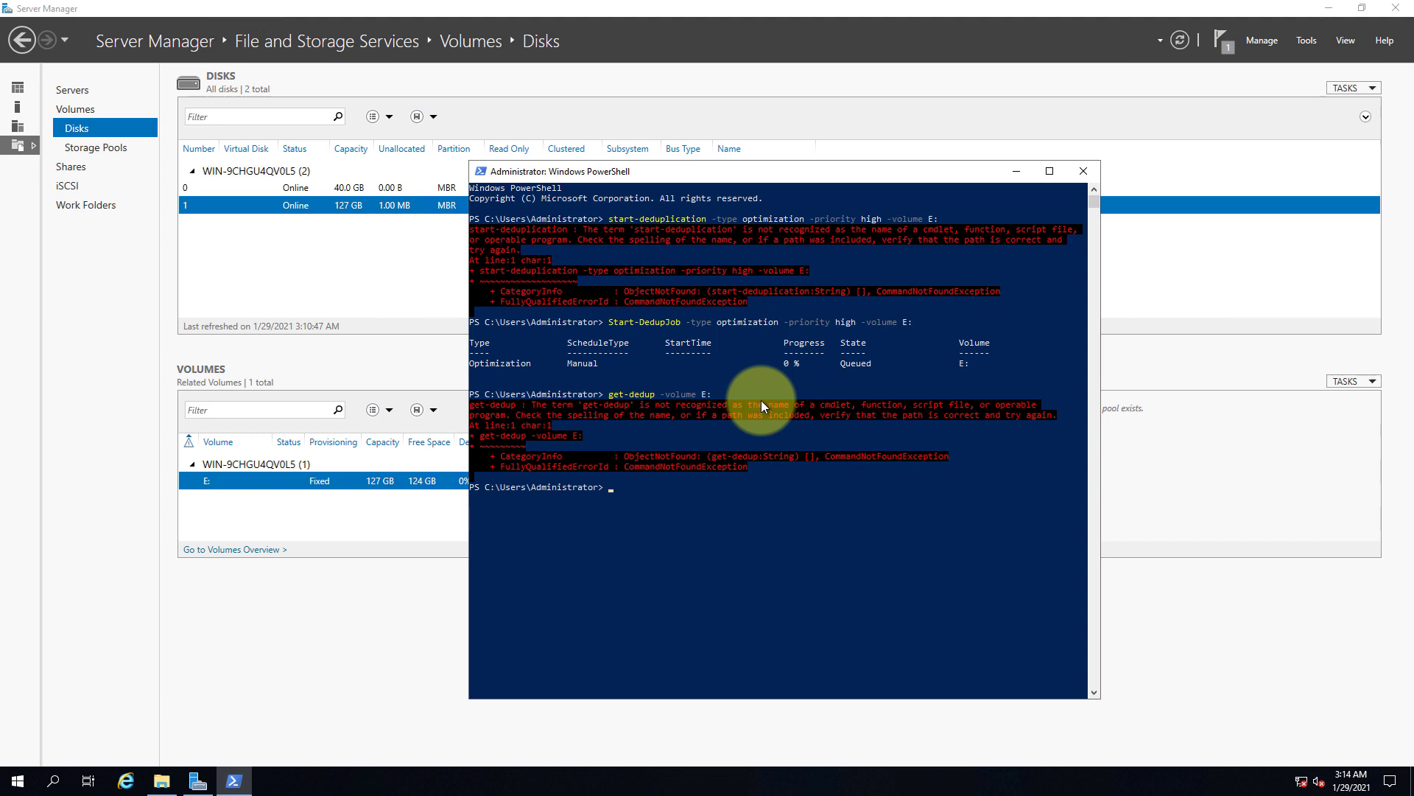
Step: Query the deduplication jobs by running get-dedupjob -volume E:
key(Up)
text(job)
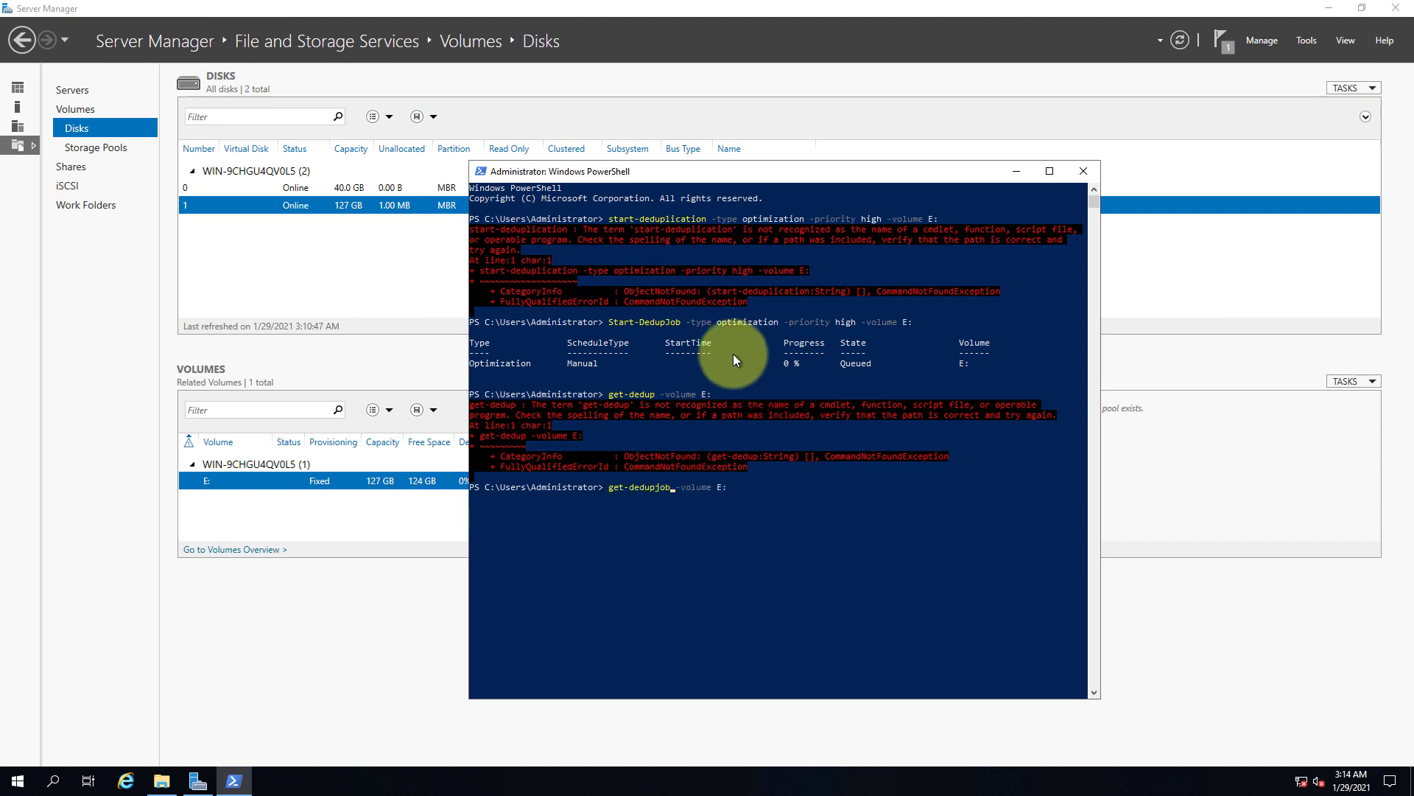
key(Return)
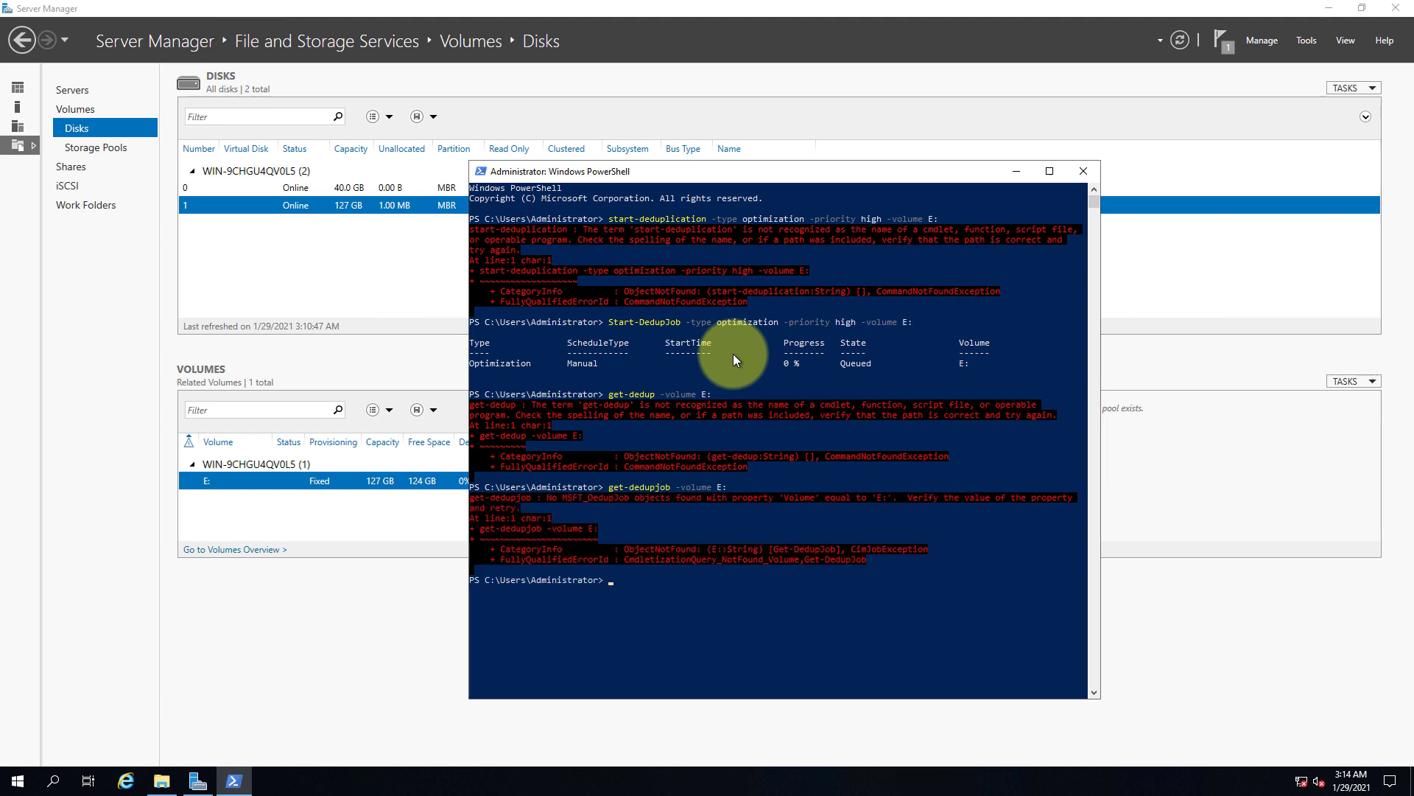
Step: Rerun Get-DedupJob -volume E: and start another job with Start-DedupJob -type optimization -priority high -volume E:
key(Up)
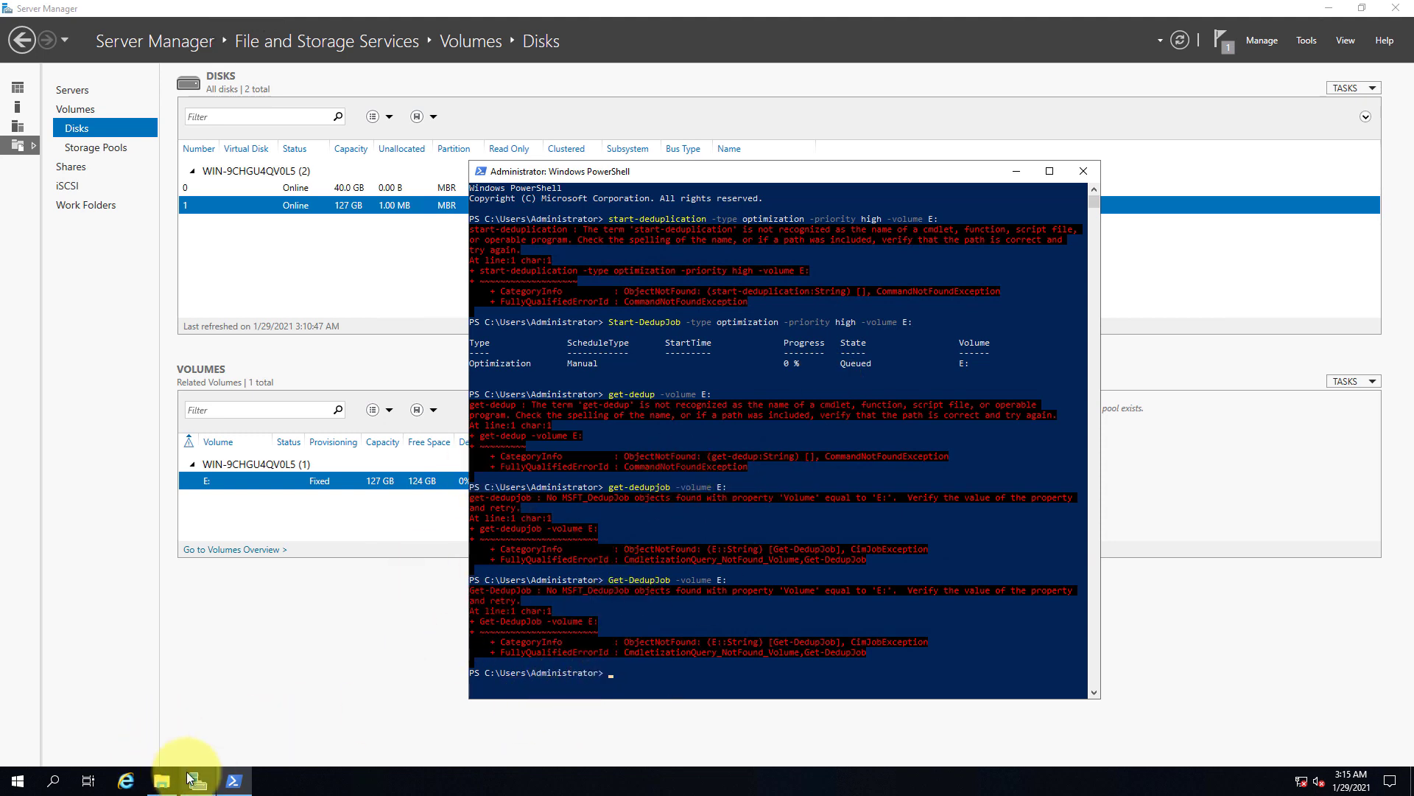
mouse_move(181, 779)
key(Up)
key(Up)
key(Up)
key(Up)
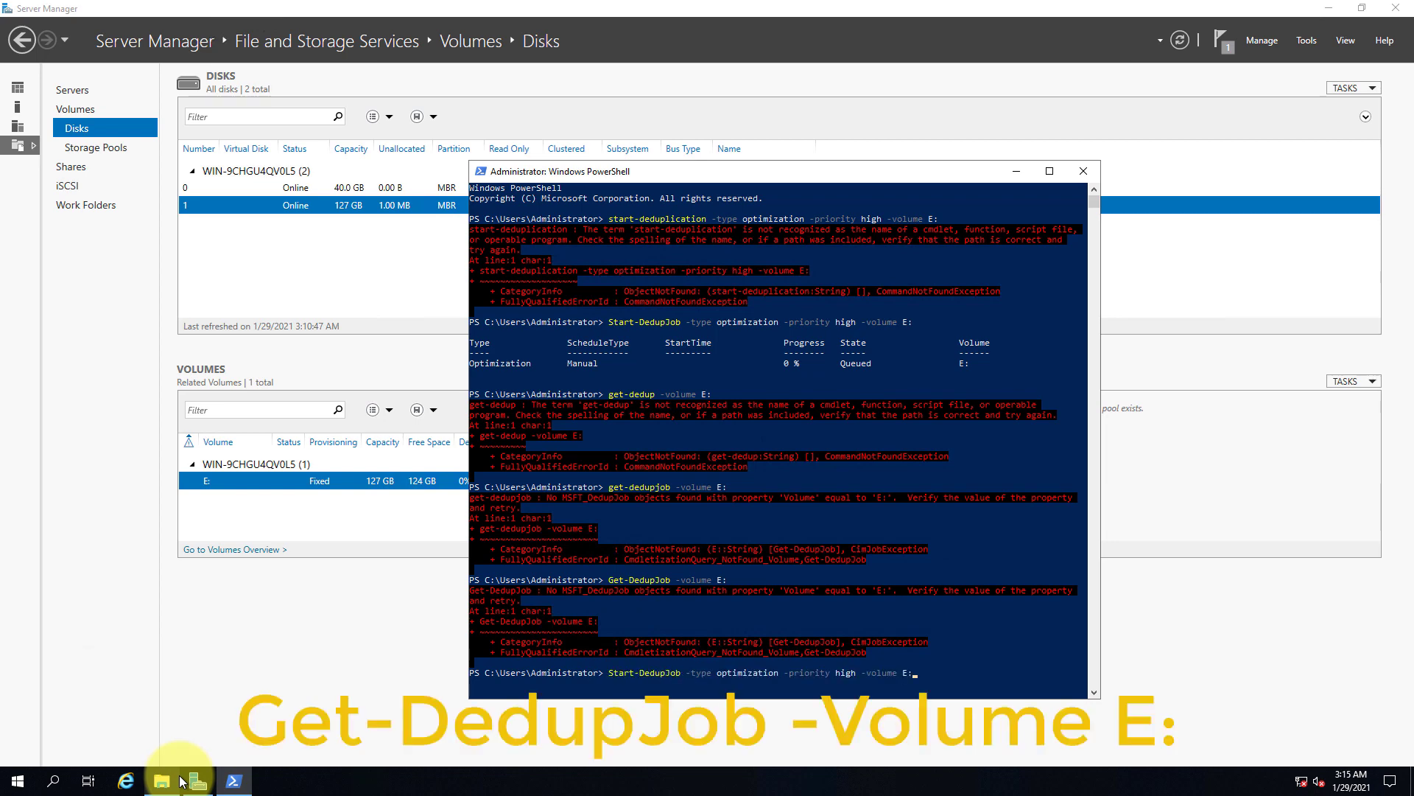
key(Return)
Step: Query the newly started deduplication job by running Get-DedupJob -volume E:
key(Up)
key(Up)
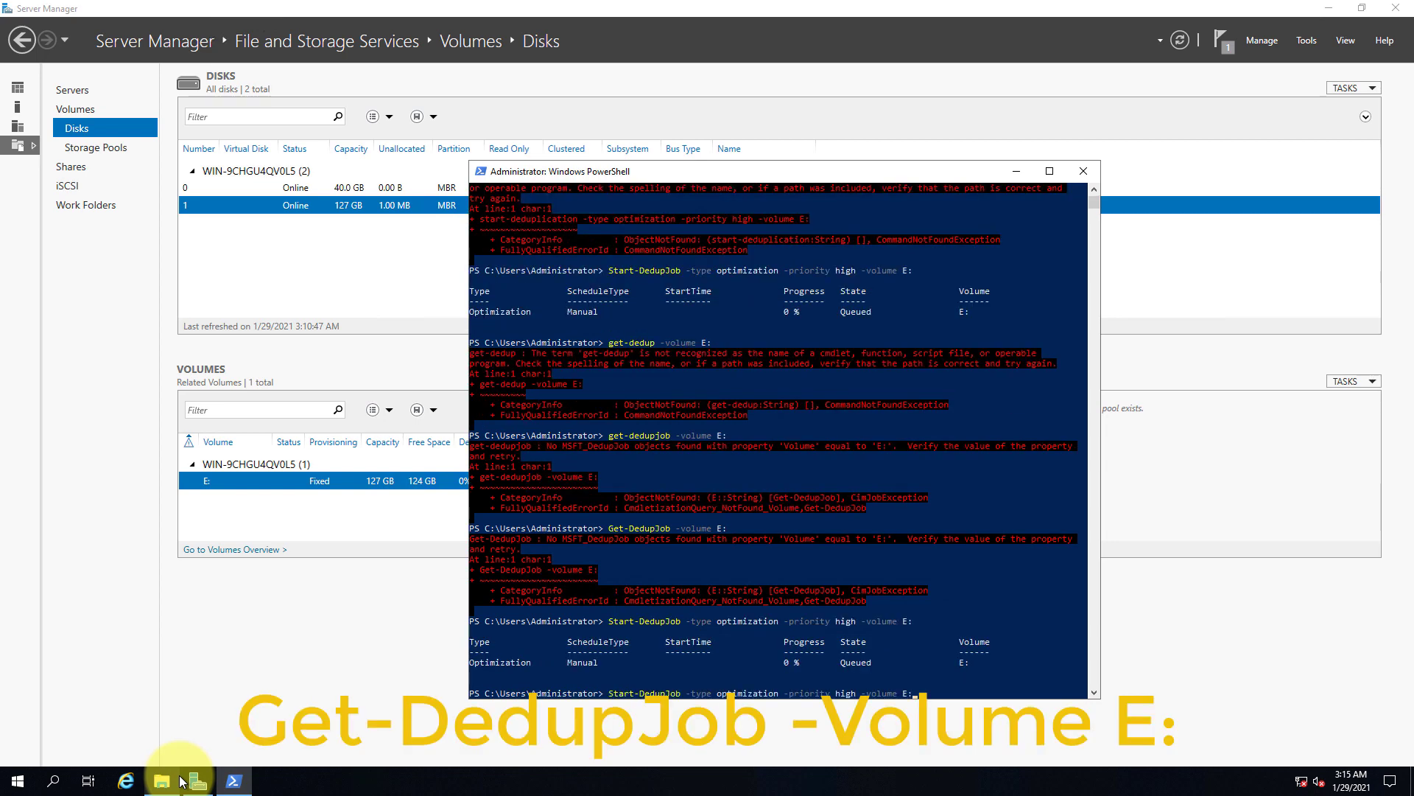
key(Return)
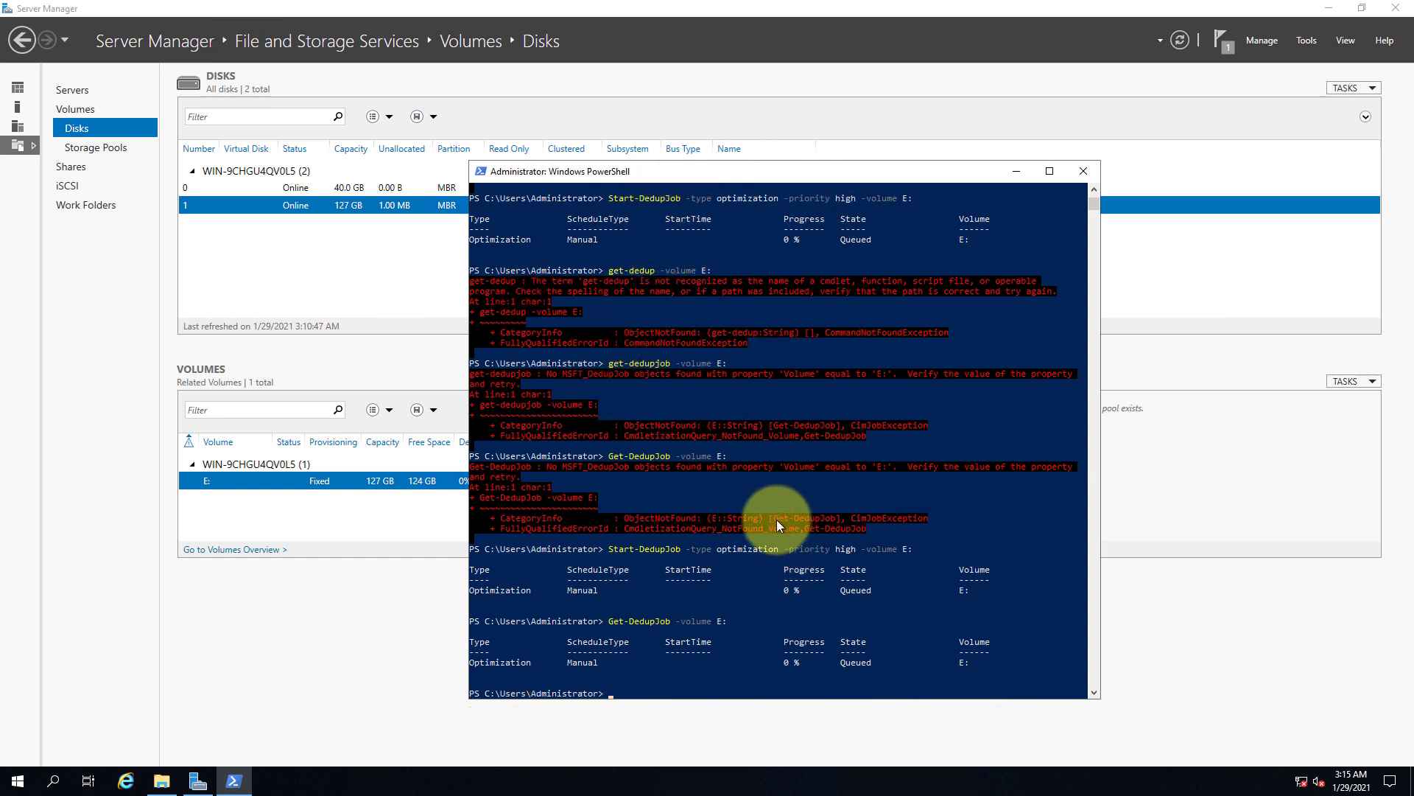
Step: Copy the earlier Get-DedupJob -volume E: command from the console output, run it again, and mark the returned message
drag(611, 456, 722, 456)
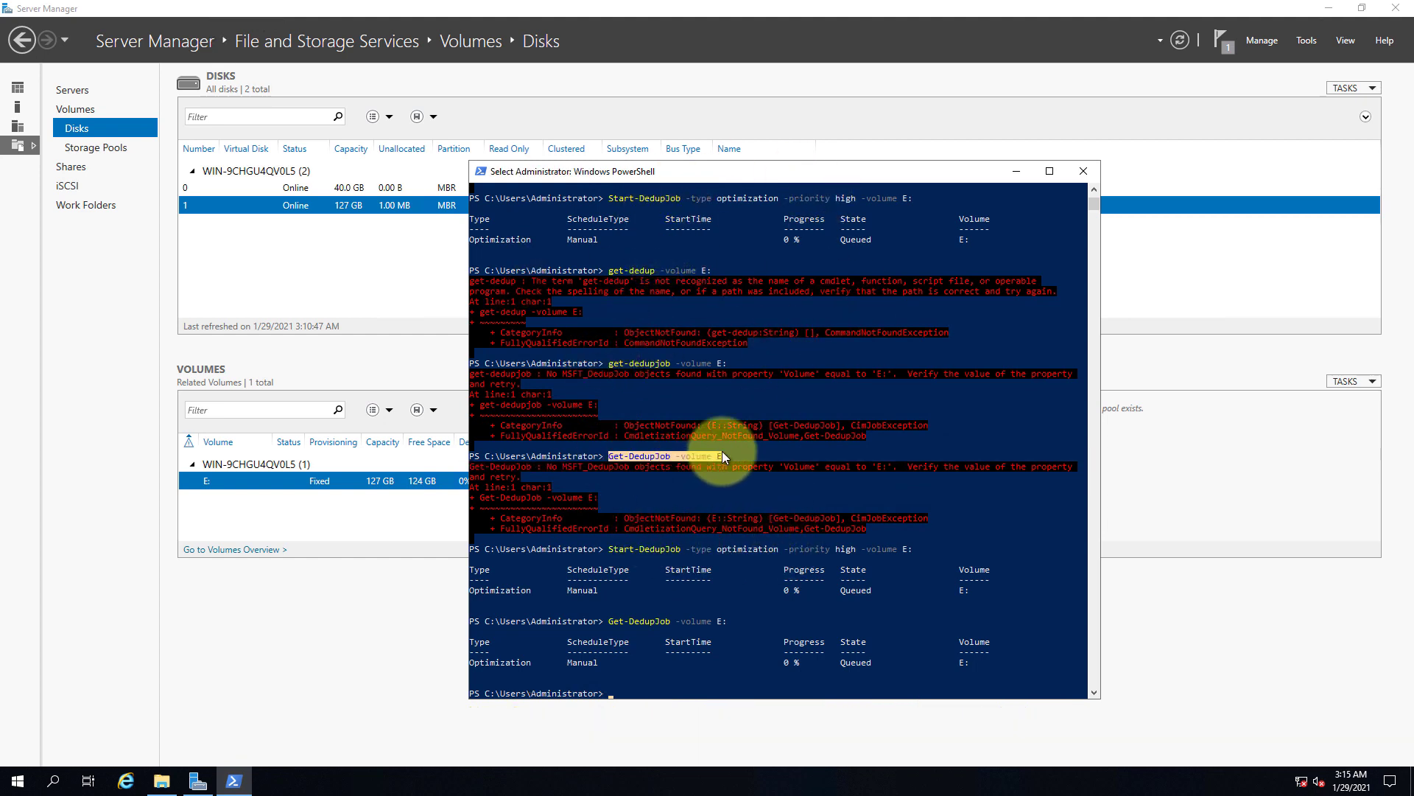
right_click(677, 596)
right_click(678, 595)
key(Return)
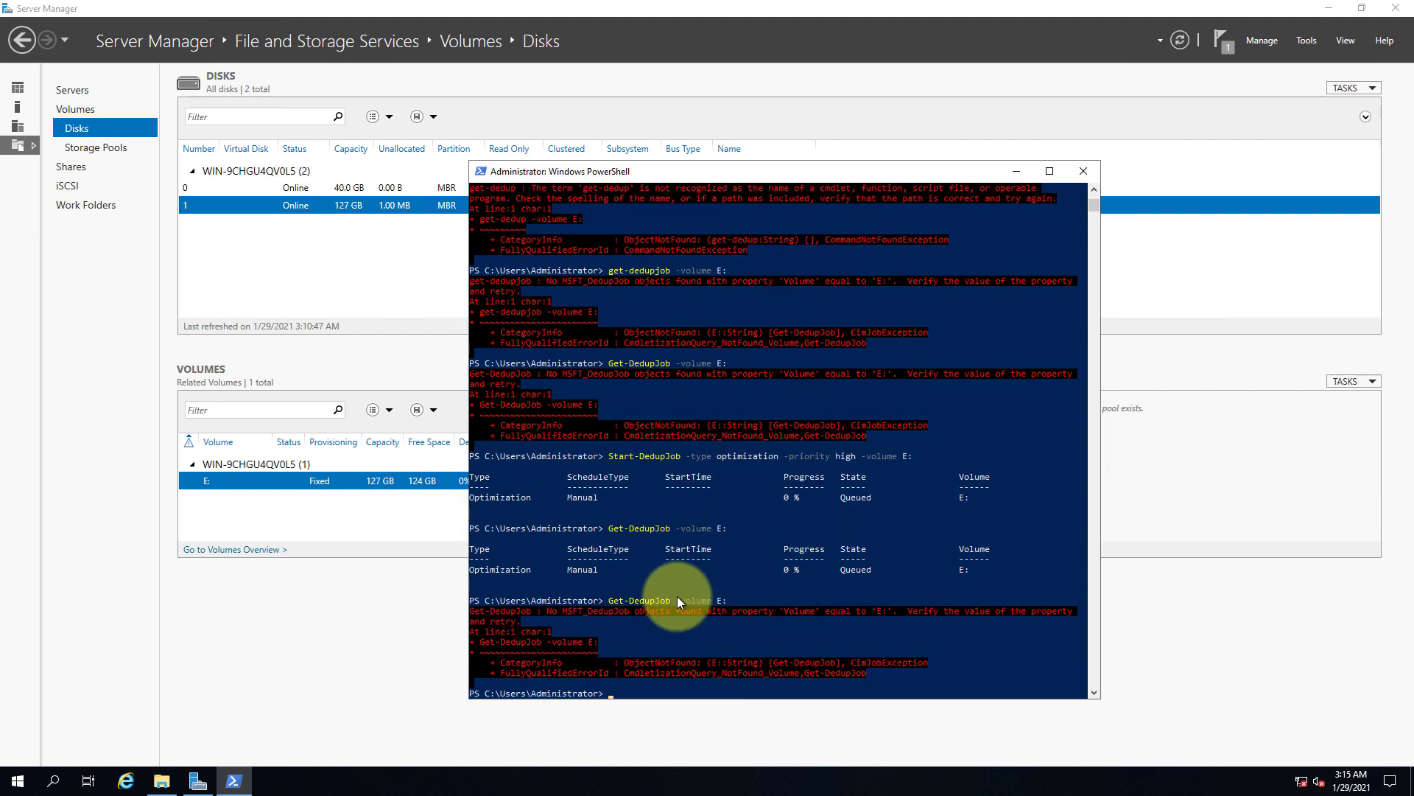
drag(494, 615, 831, 674)
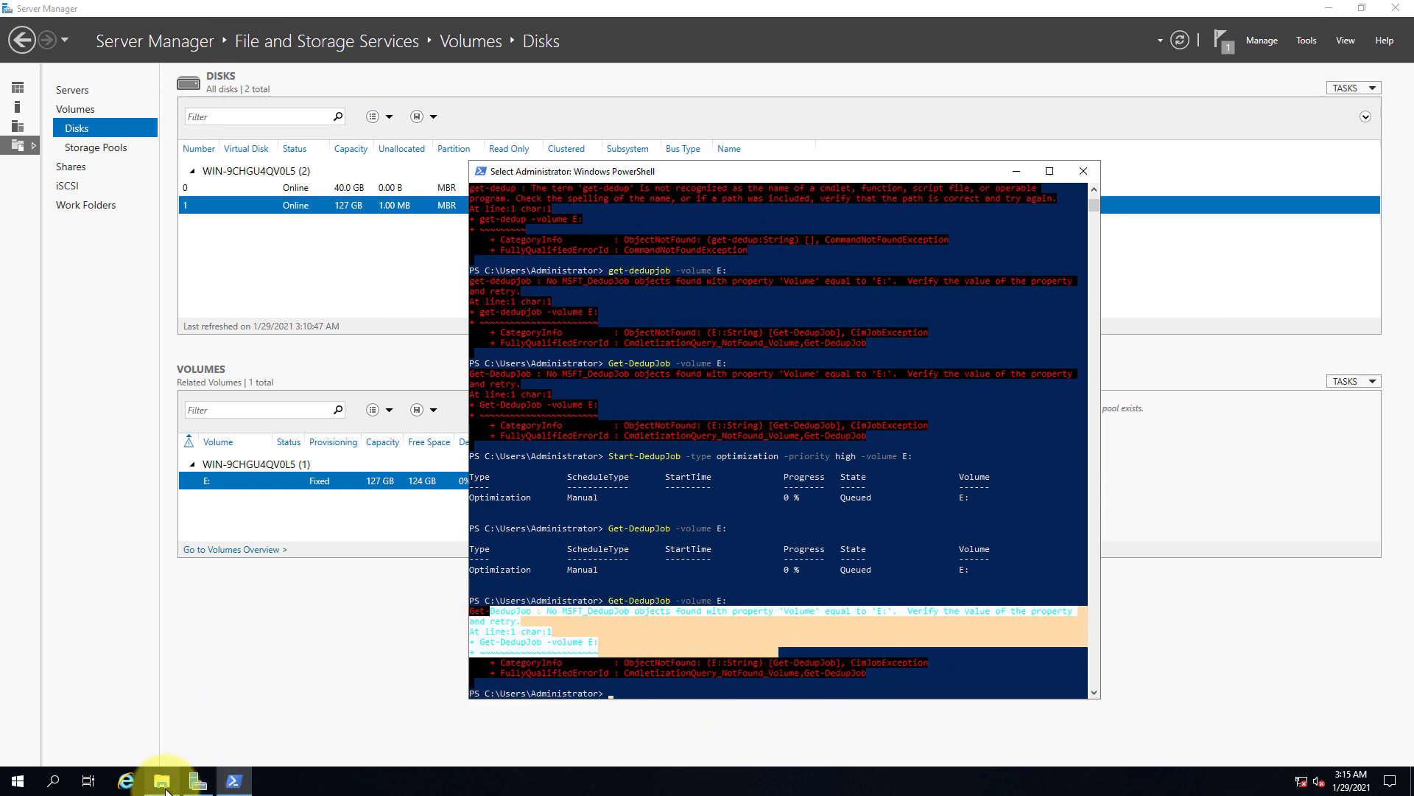
Step: Switch to Server Manager and refresh the disk data to check volume E:'s deduplication rate and savings
click(417, 520)
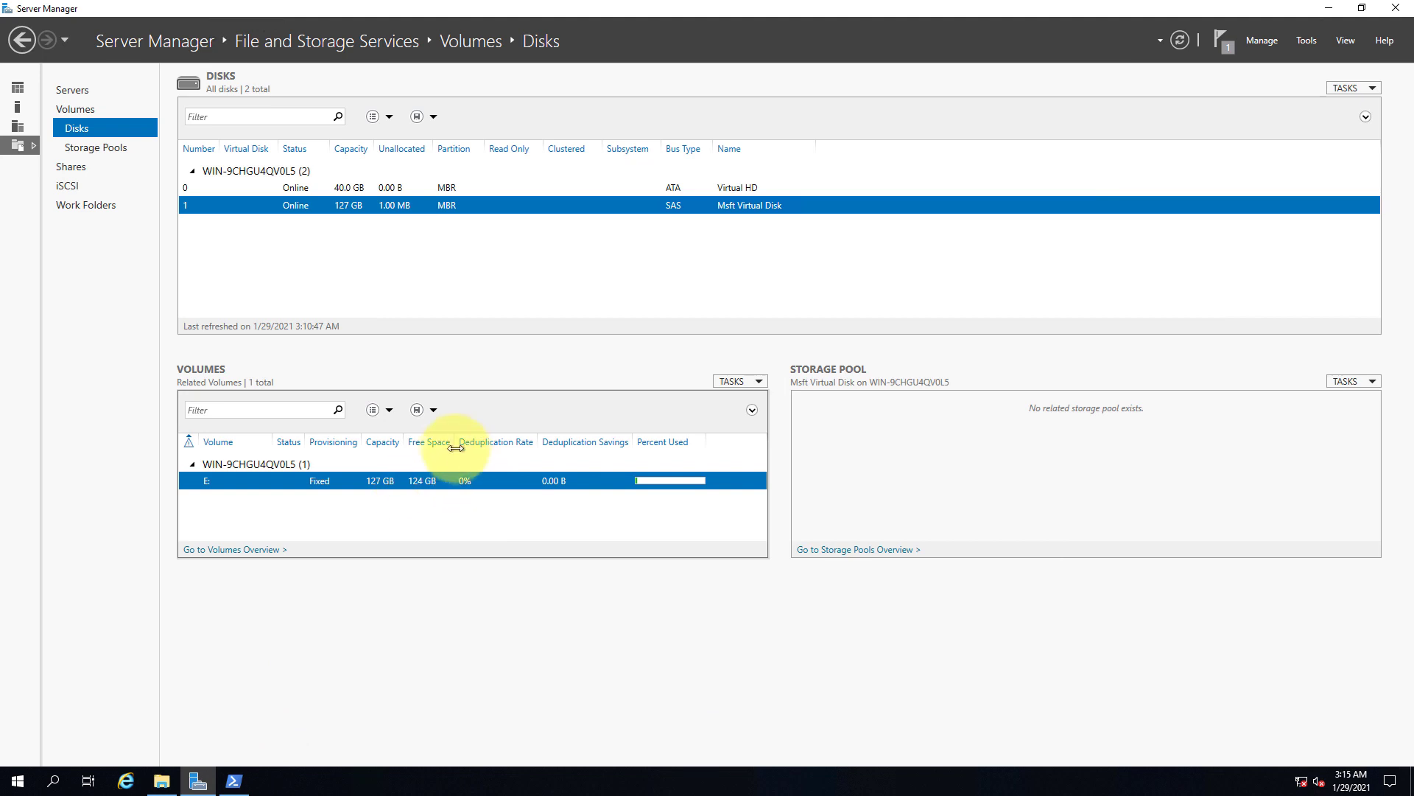
right_click(321, 499)
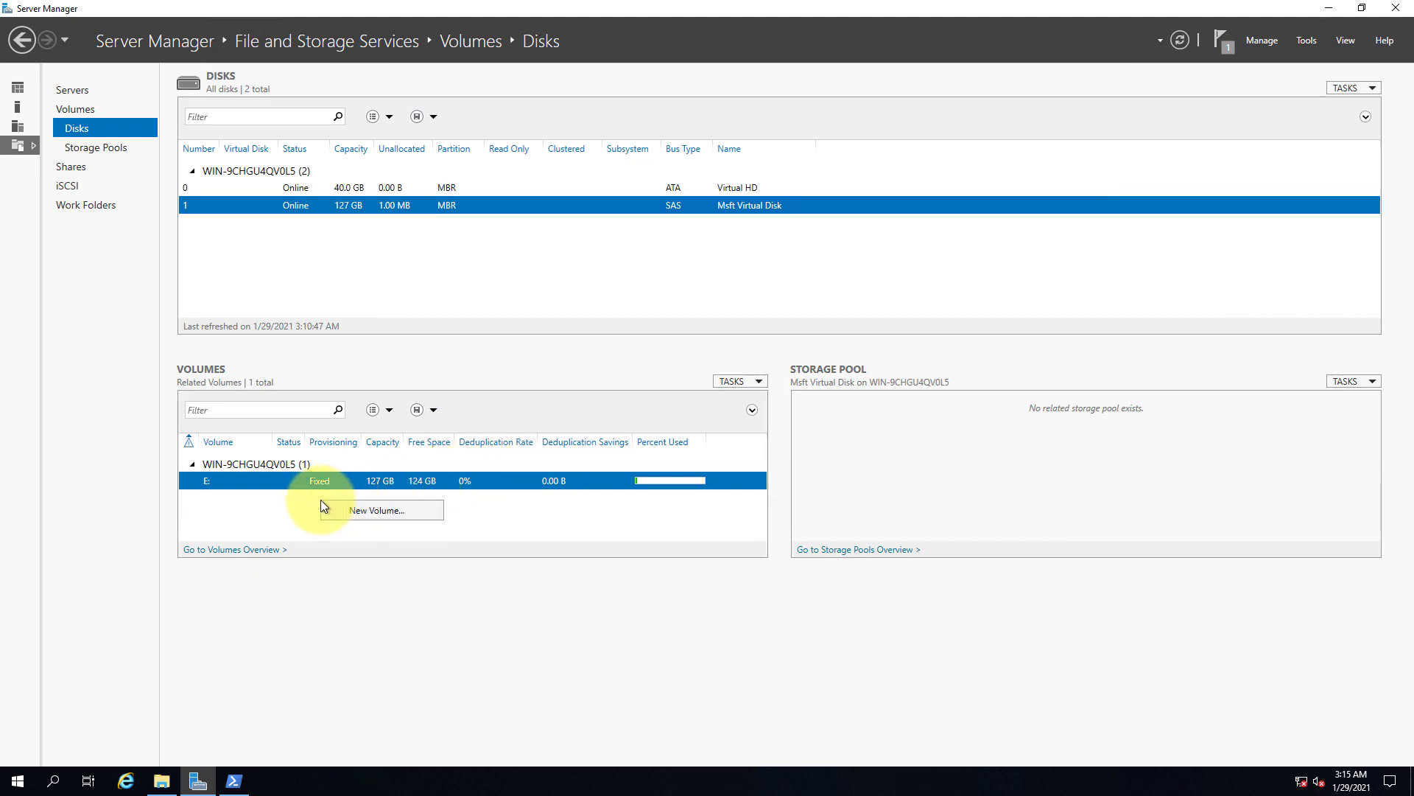
click(1181, 46)
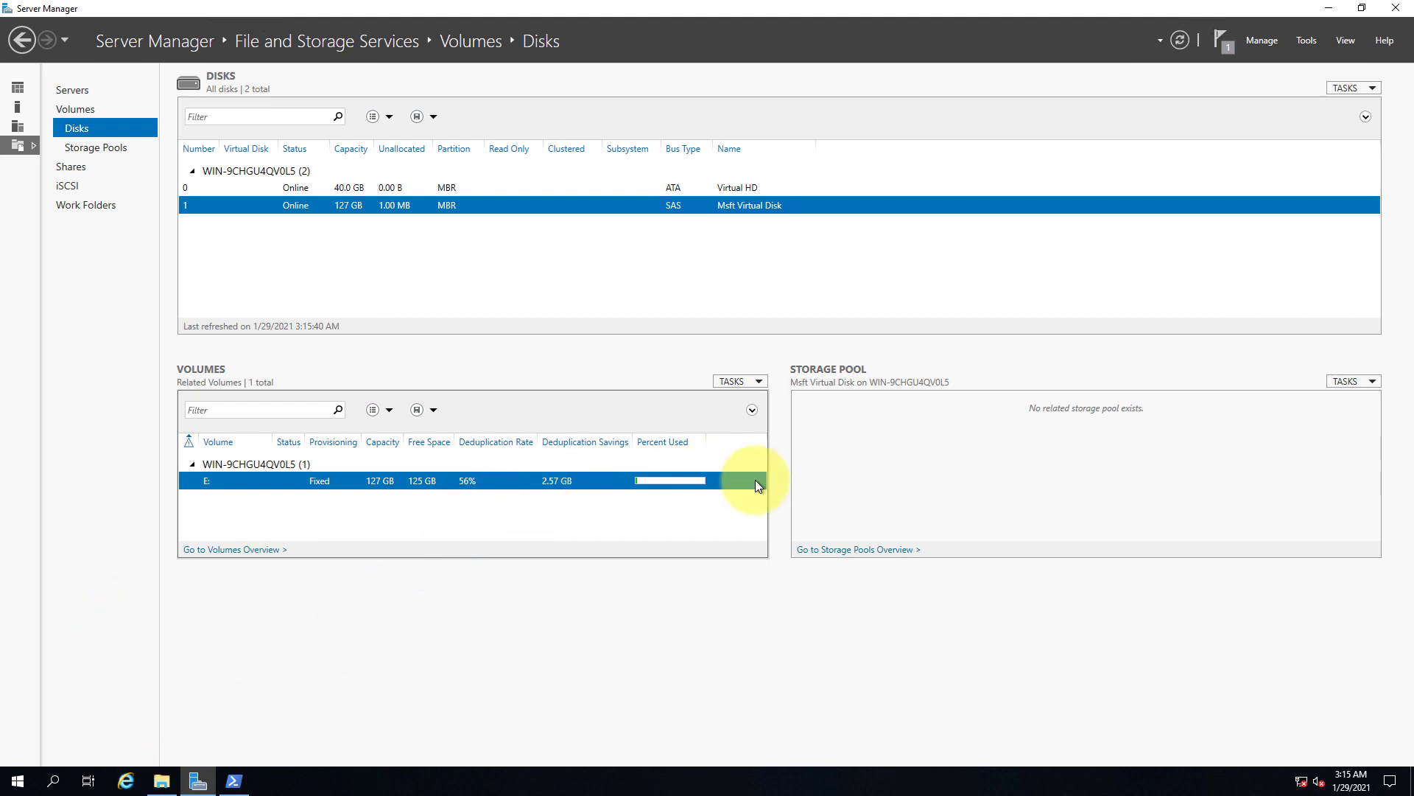
Step: Open New Volume (E:) in File Explorer and examine the sizes of the Docker Desktop Installer files
key(super+e)
click(225, 182)
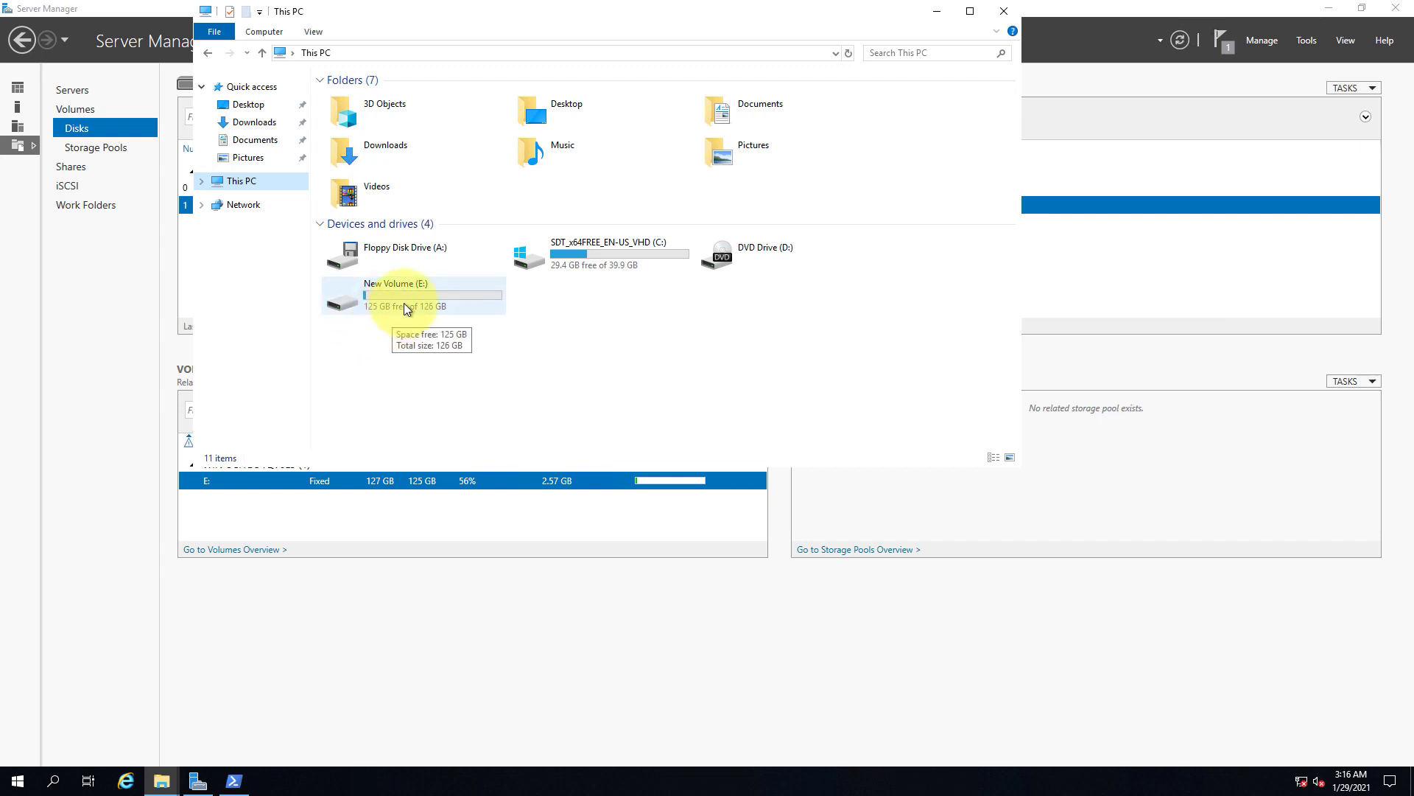
double_click(455, 297)
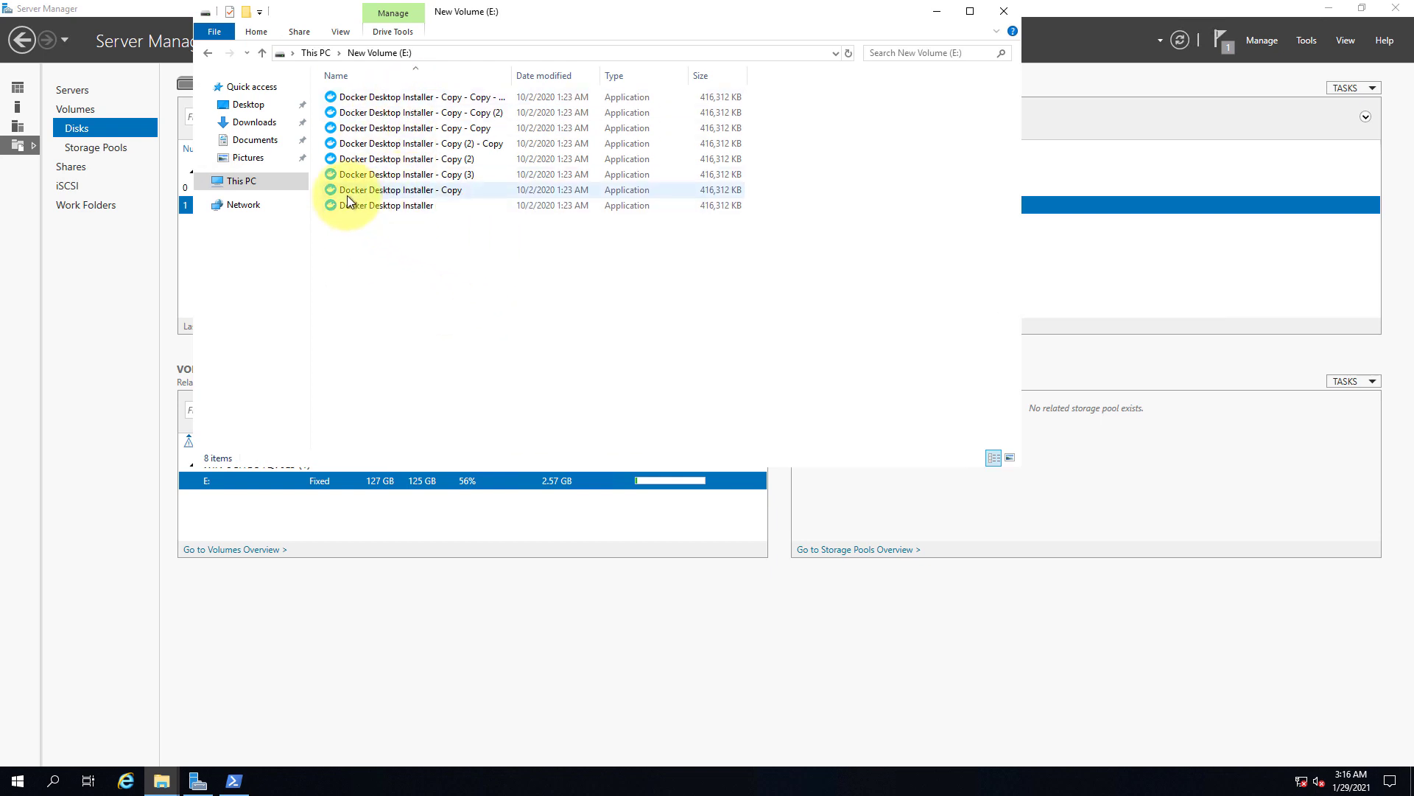
drag(333, 234, 780, 211)
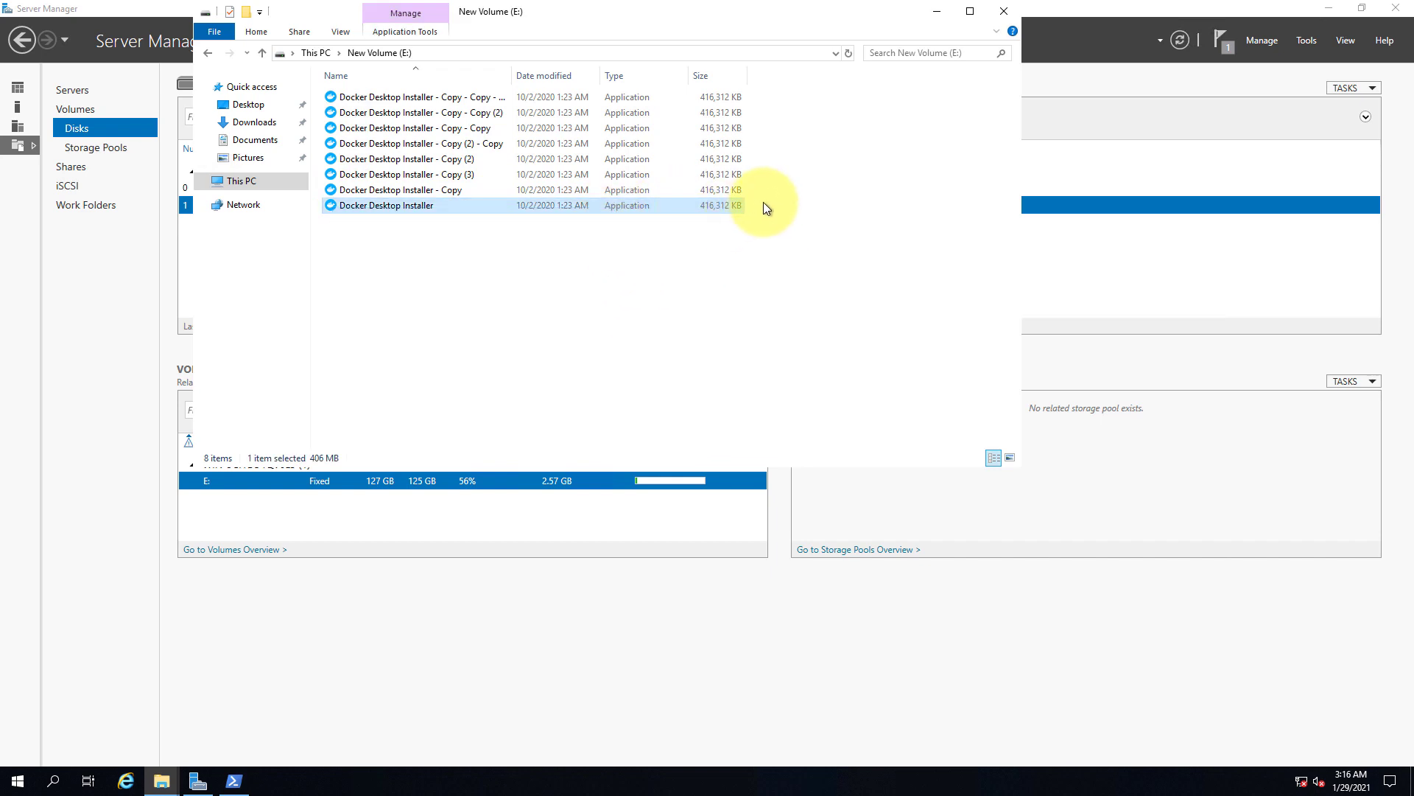
click(762, 203)
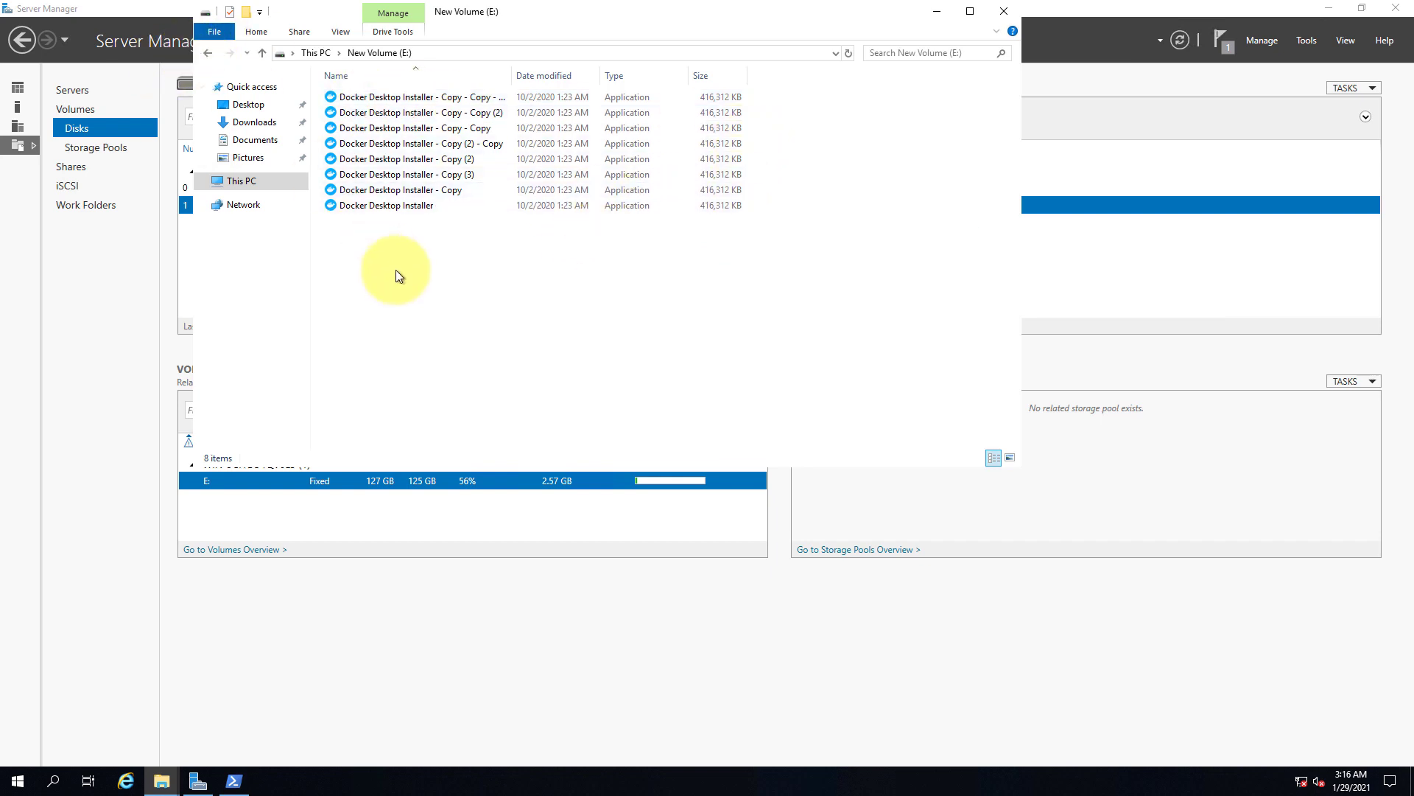
Step: Duplicate all the Docker Desktop Installer files within New Volume (E:)
drag(396, 269, 526, 93)
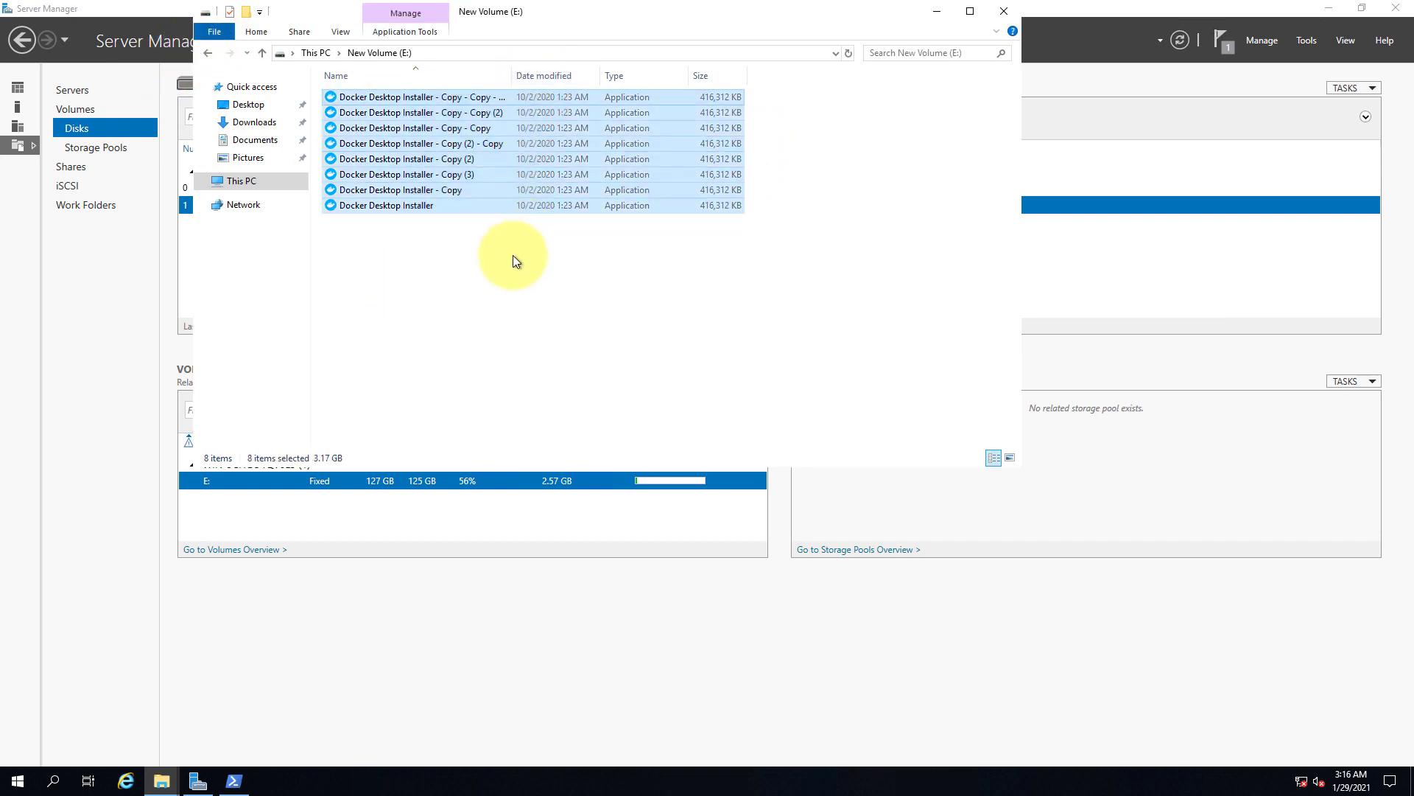
key(ctrl+c)
key(ctrl+v)
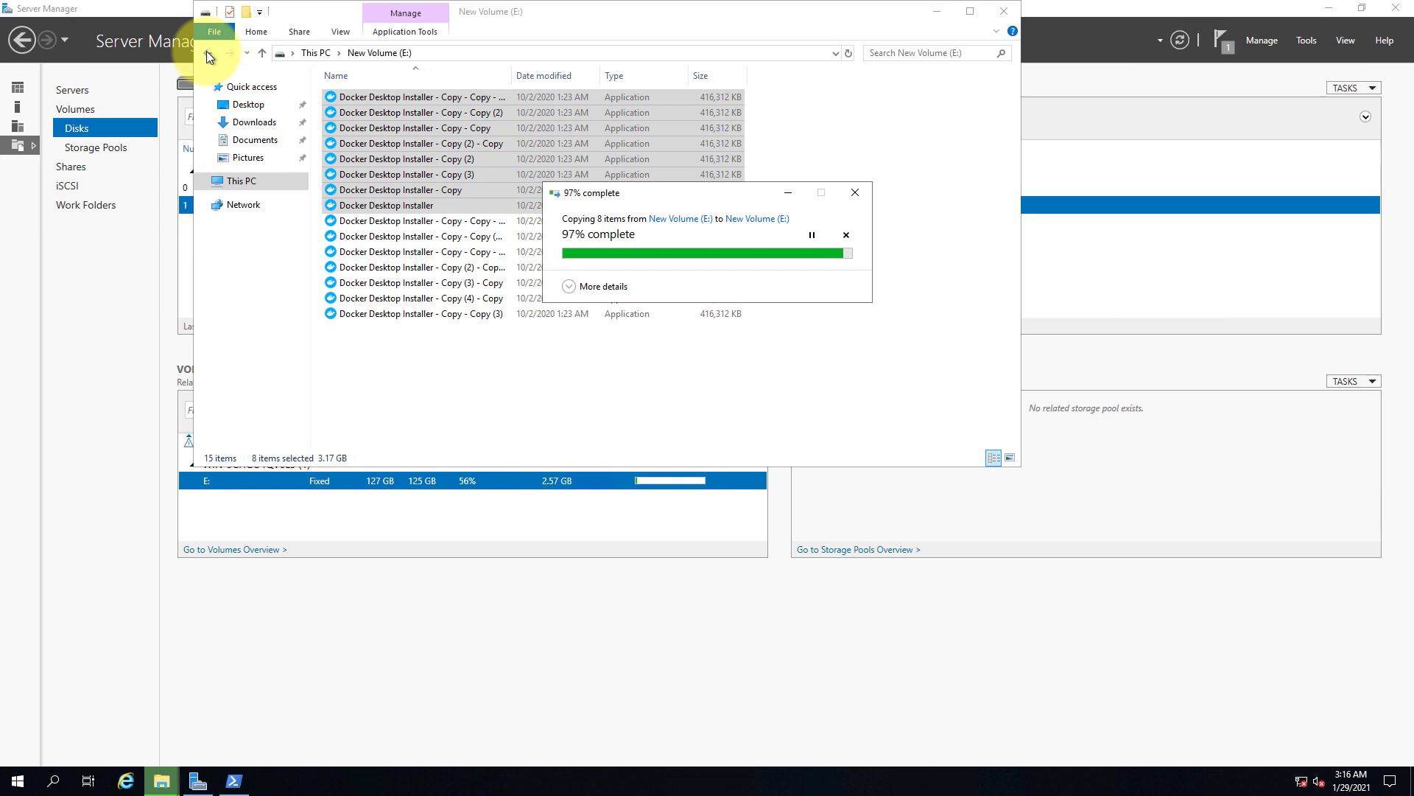
Step: Return to This PC and refresh the drive listing to check the free space on New Volume (E:)
click(208, 53)
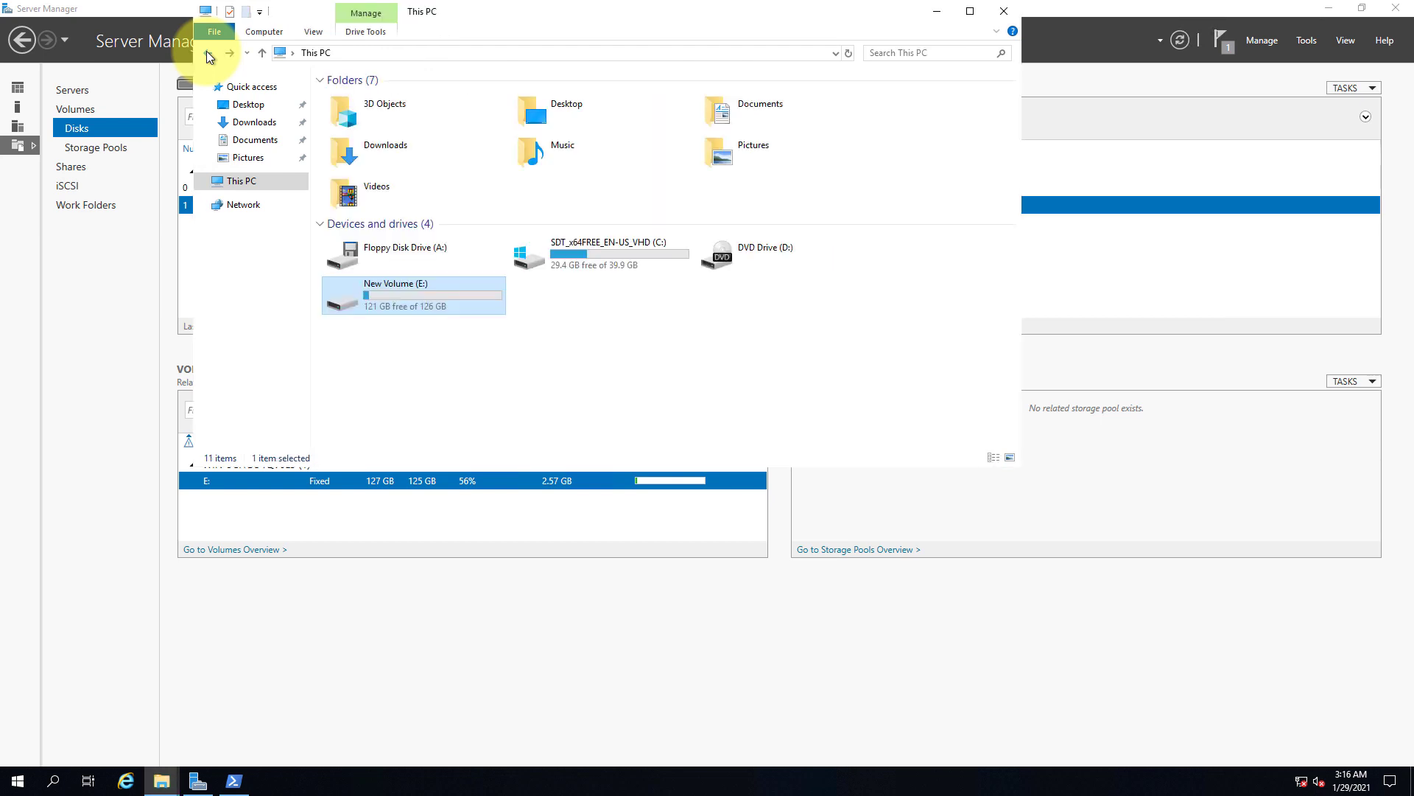
right_click(476, 400)
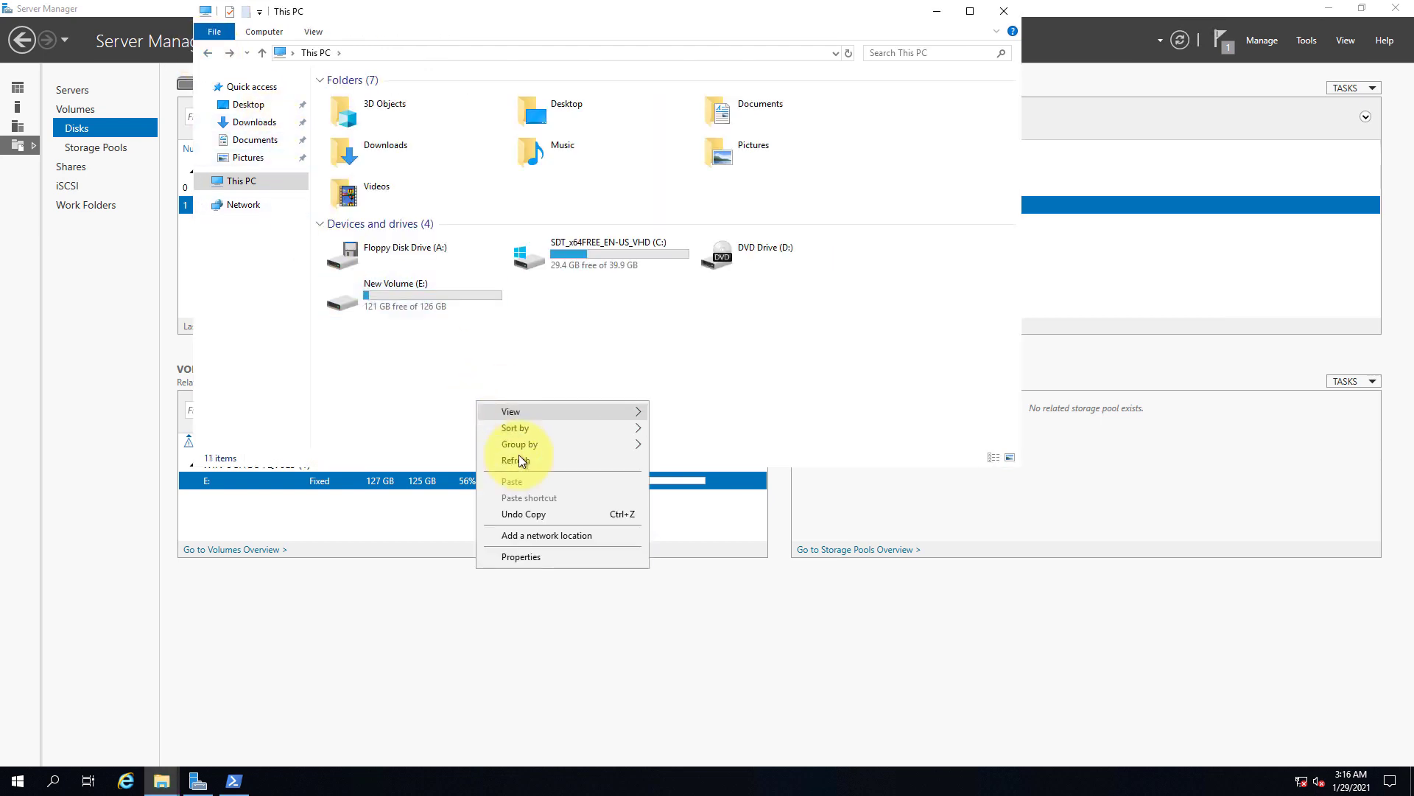
click(522, 460)
Step: Switch to PowerShell and rerun Start-DedupJob -type optimization -priority high -volume E: for the newly copied files
click(234, 781)
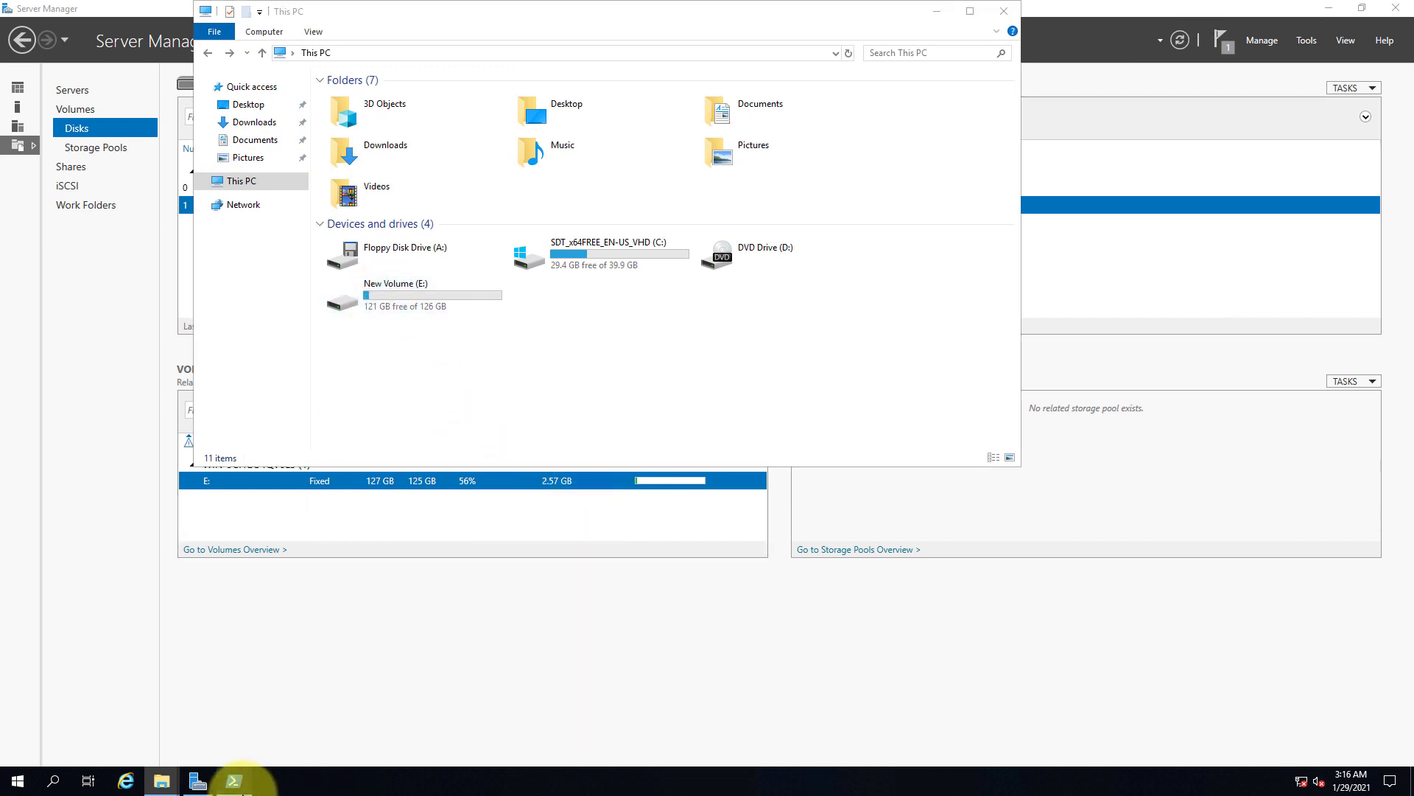
click(744, 592)
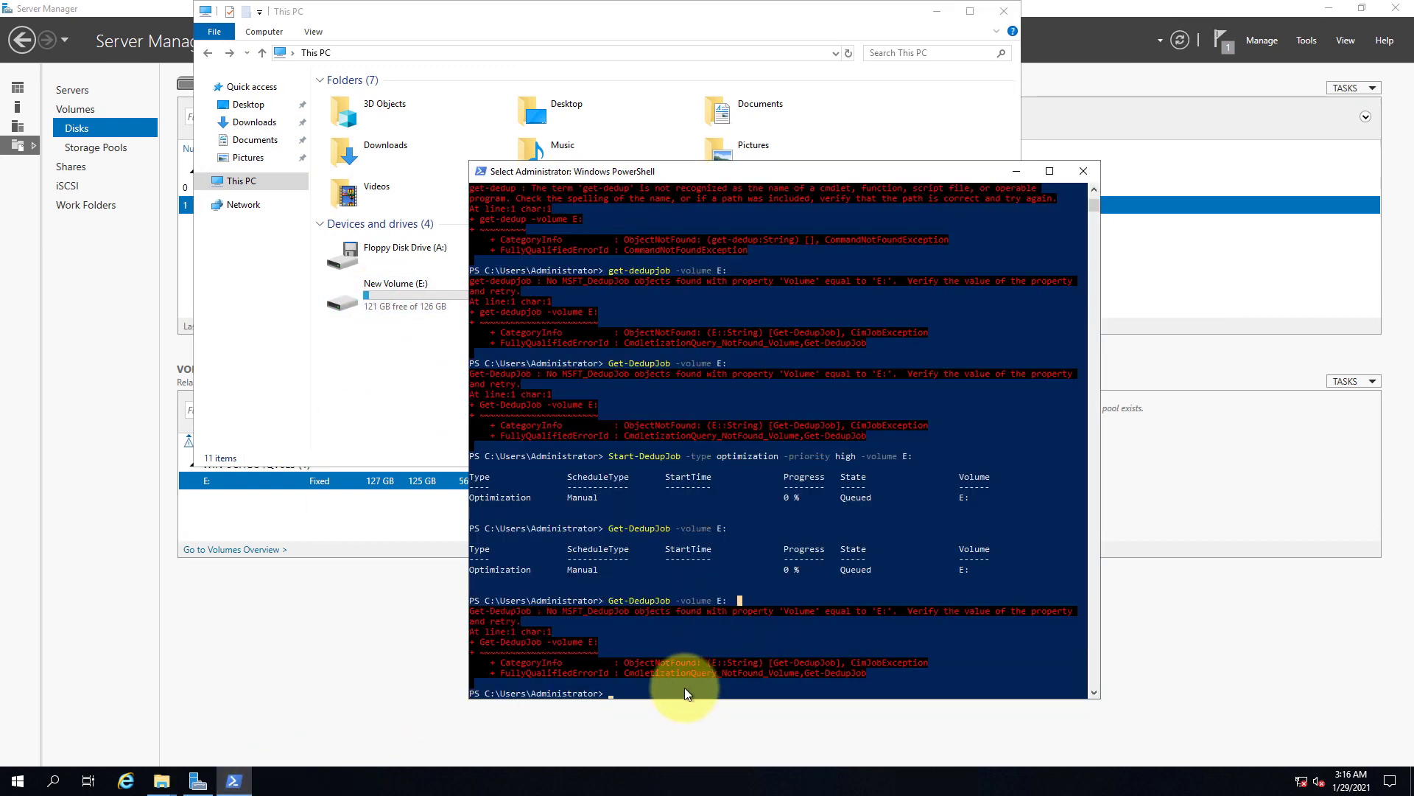
key(Up)
key(Up)
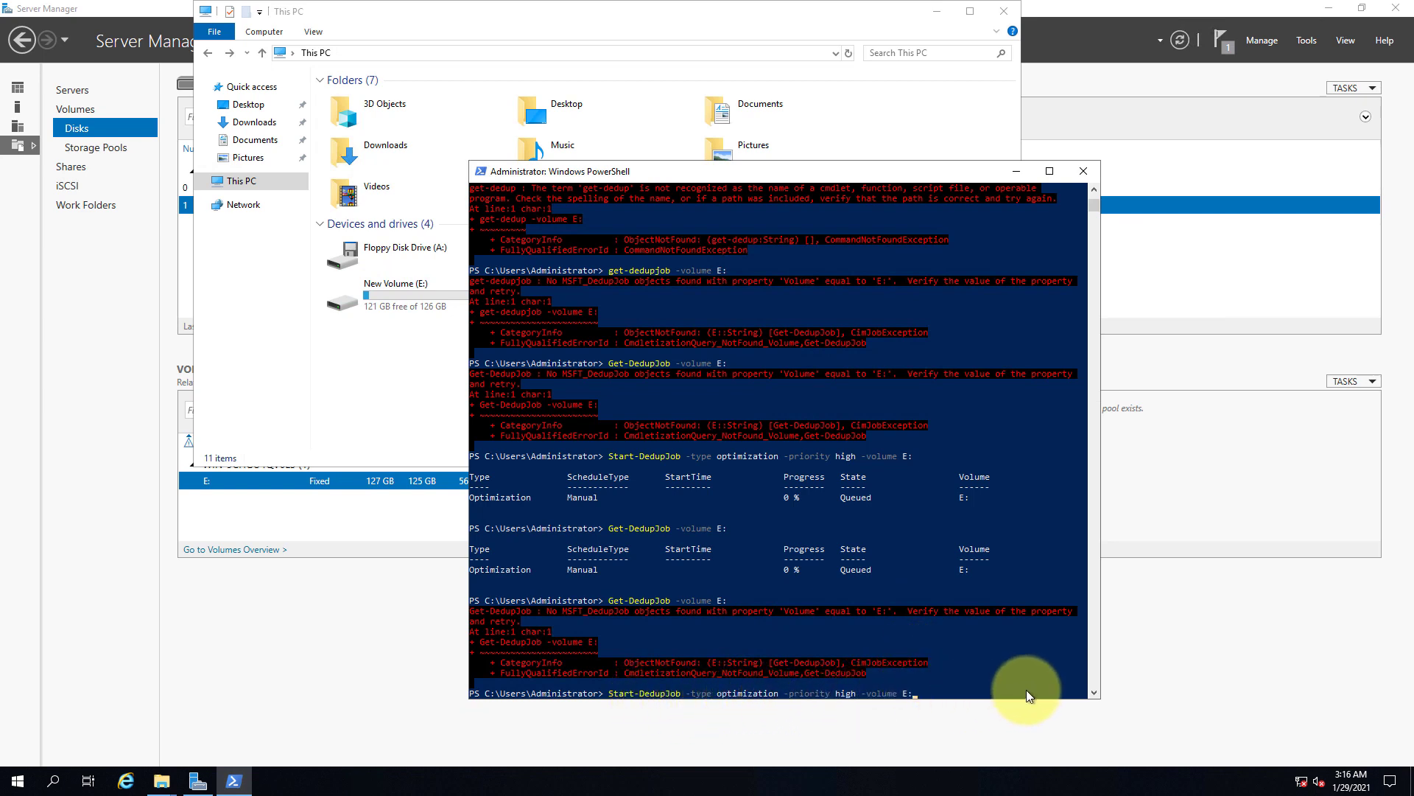
scroll(1021, 619, down, 4)
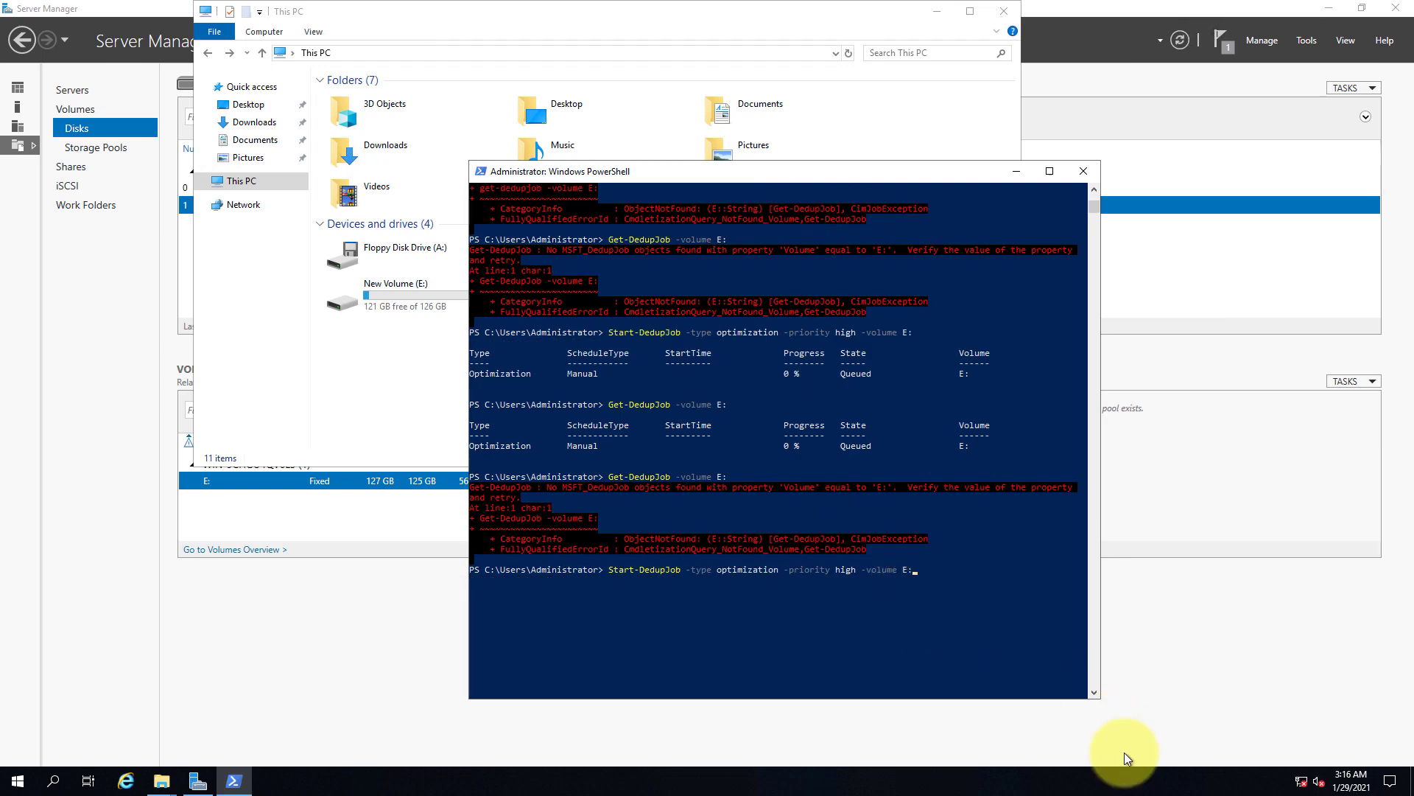
key(Return)
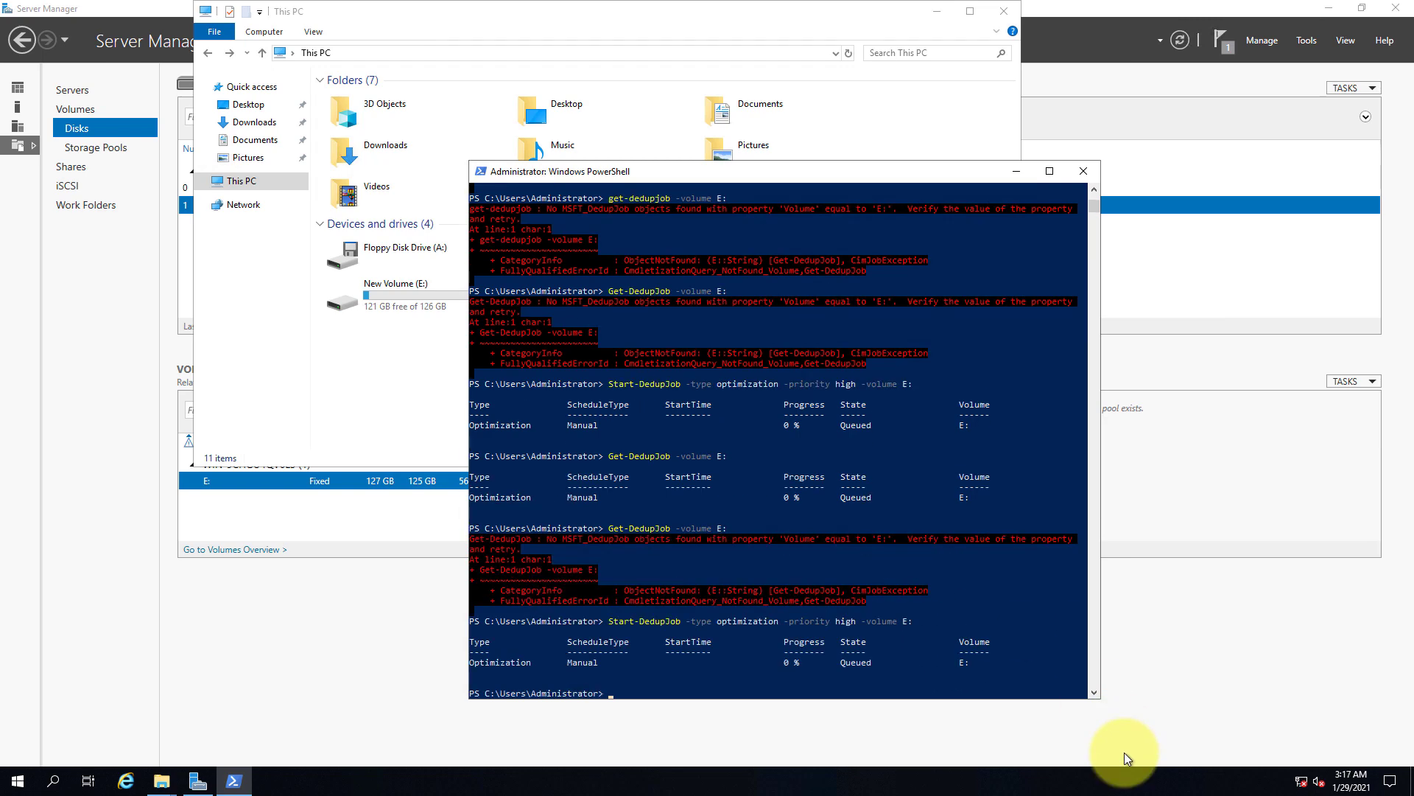
Step: Run Get-DedupJob -volume E: to check the state of the restarted optimization job
key(Up)
key(Up)
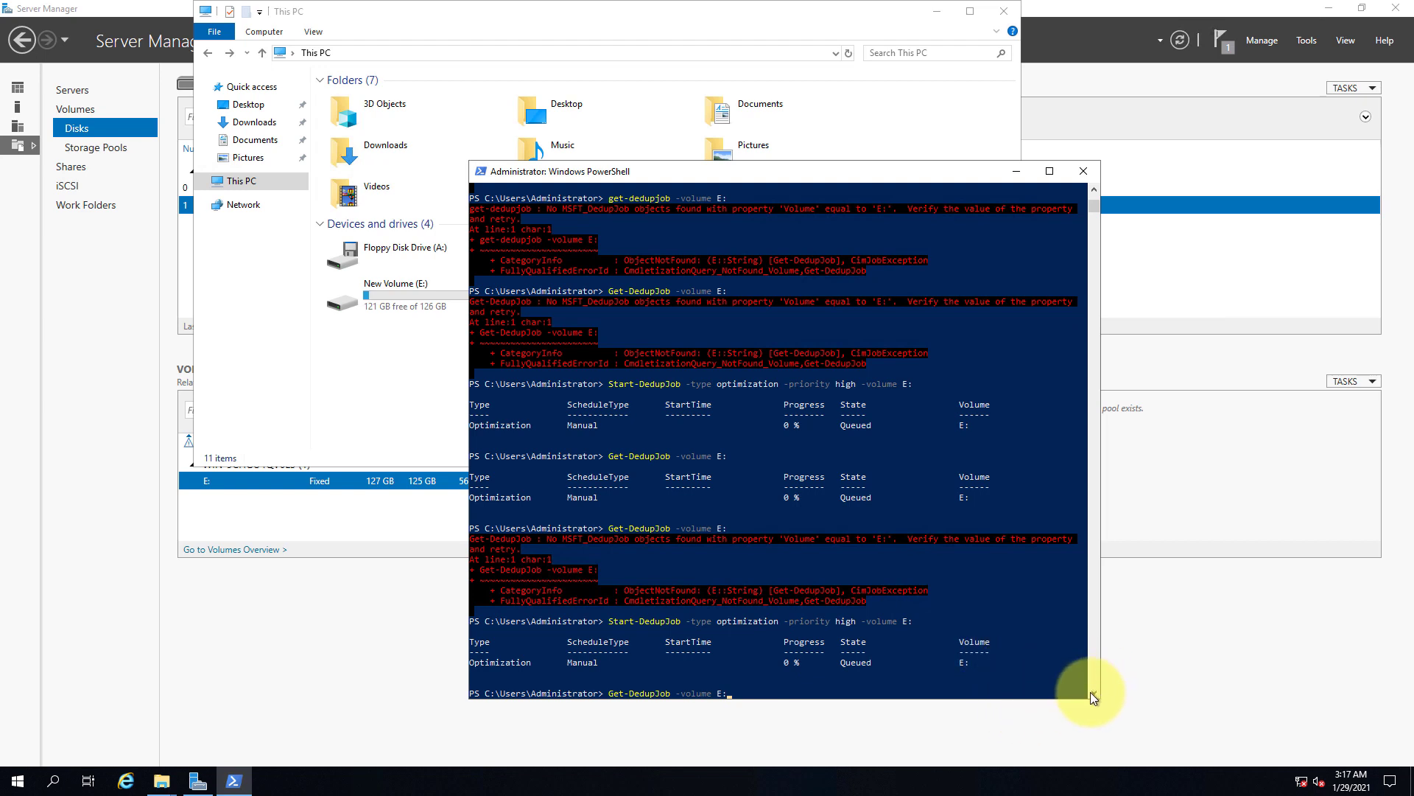
scroll(1090, 692, down, 4)
click(962, 686)
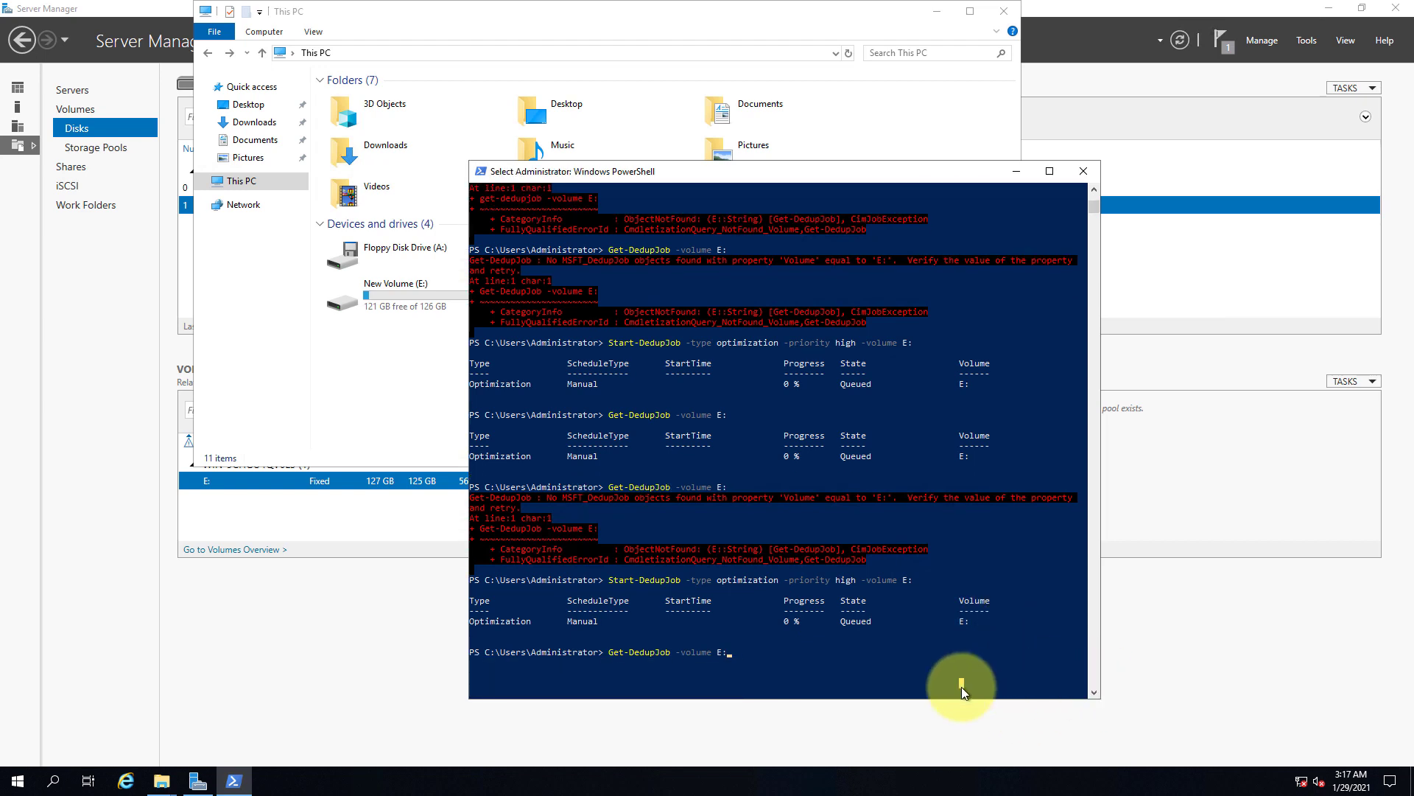
key(Return)
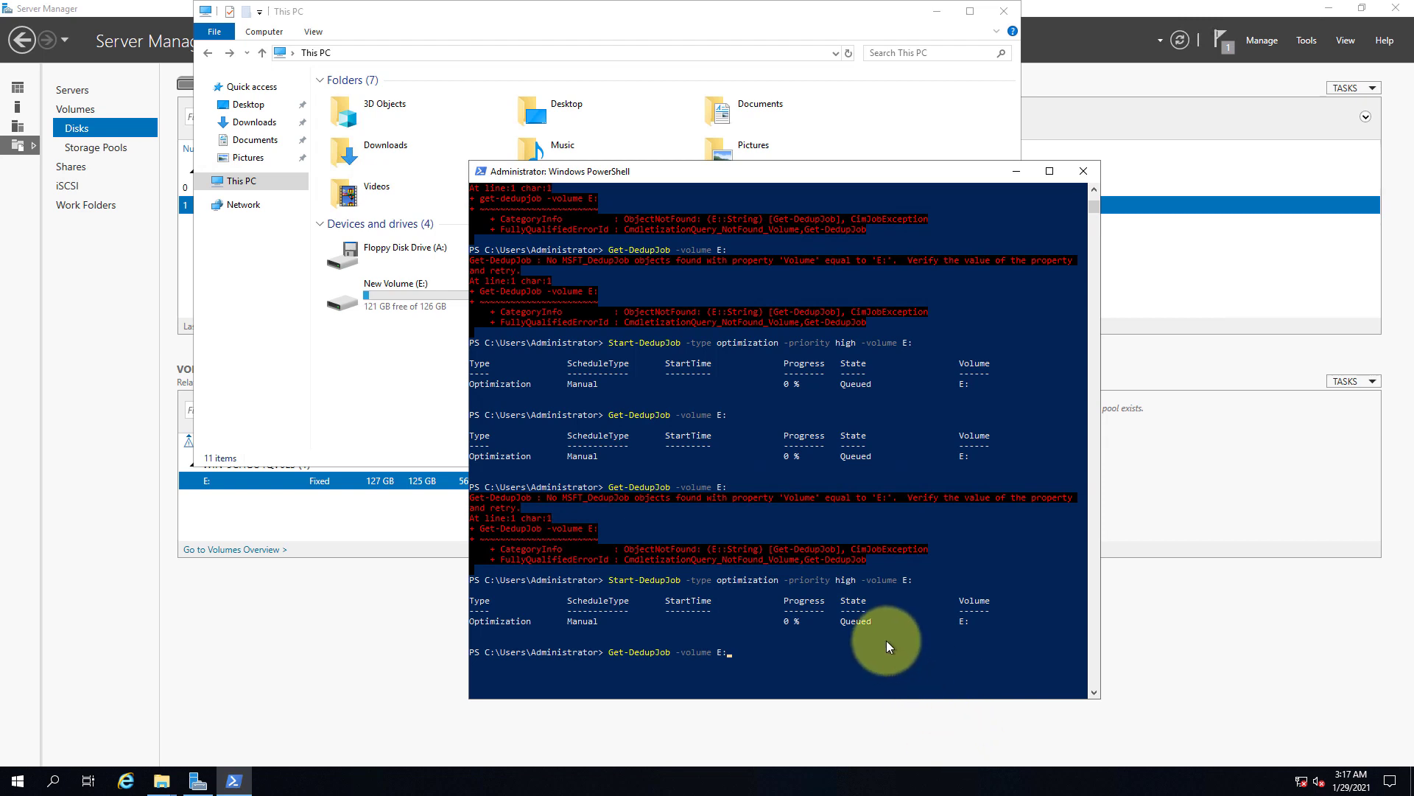
key(Return)
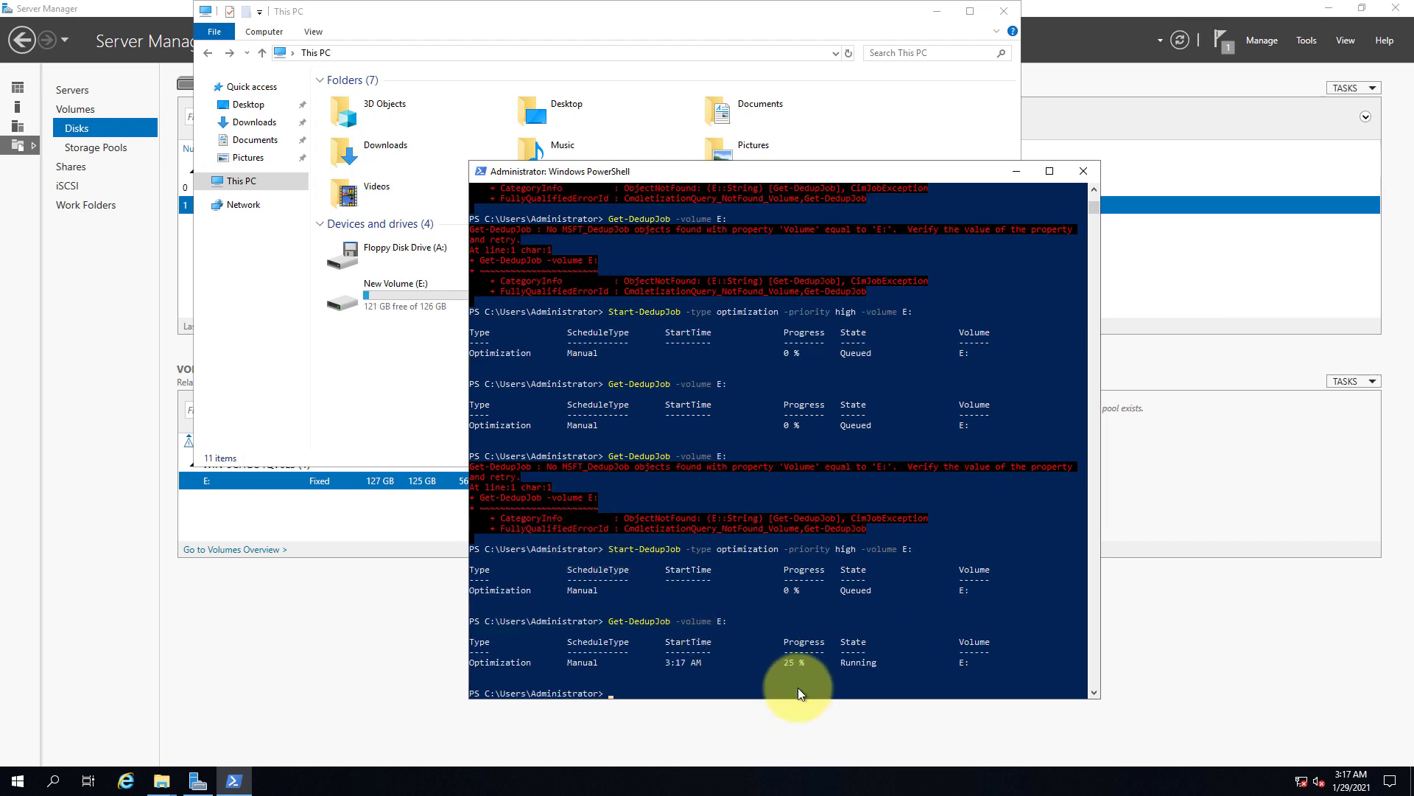
Step: Mark the job's progress value in the output and repeat the Get-DedupJob -volume E: query
drag(782, 665, 815, 666)
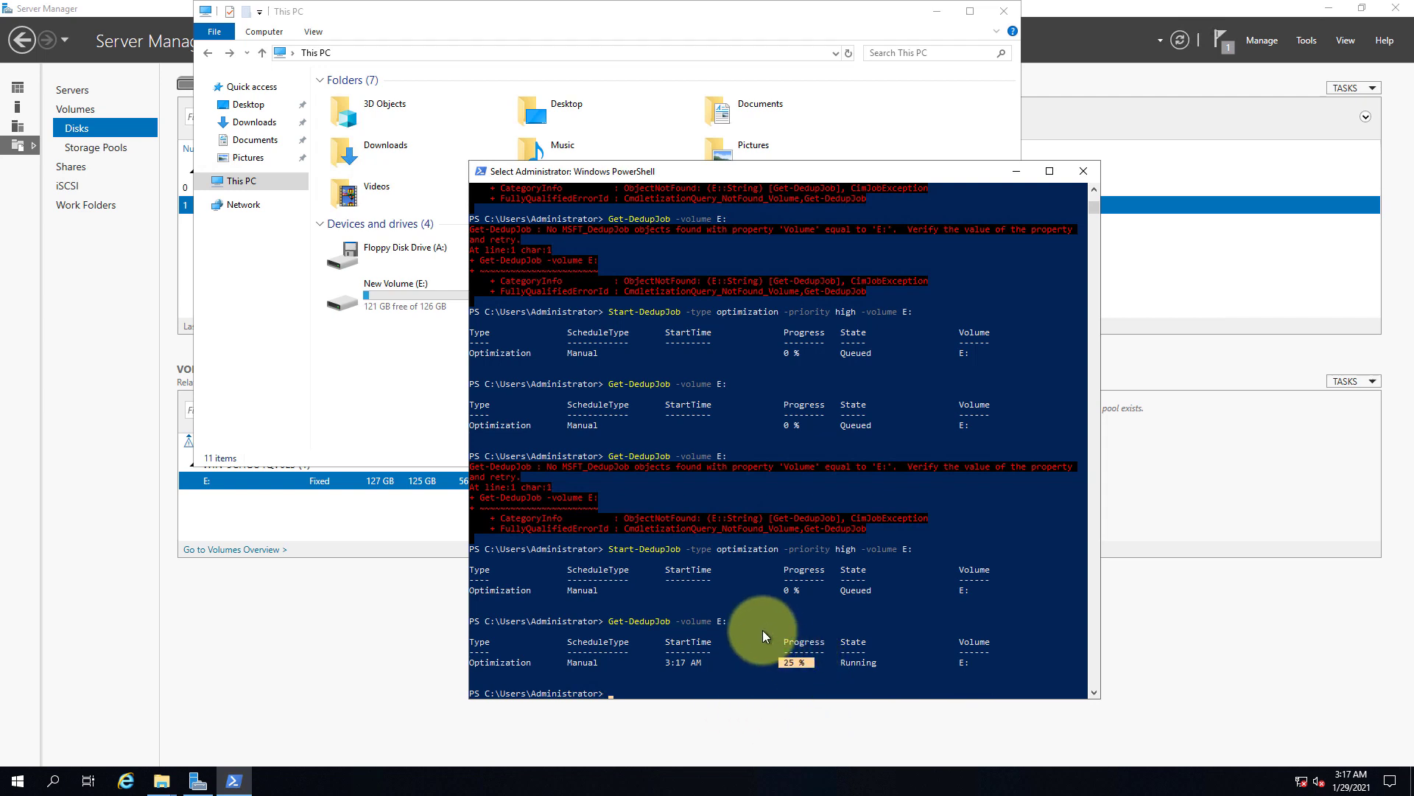
key(Escape)
key(Up)
key(Return)
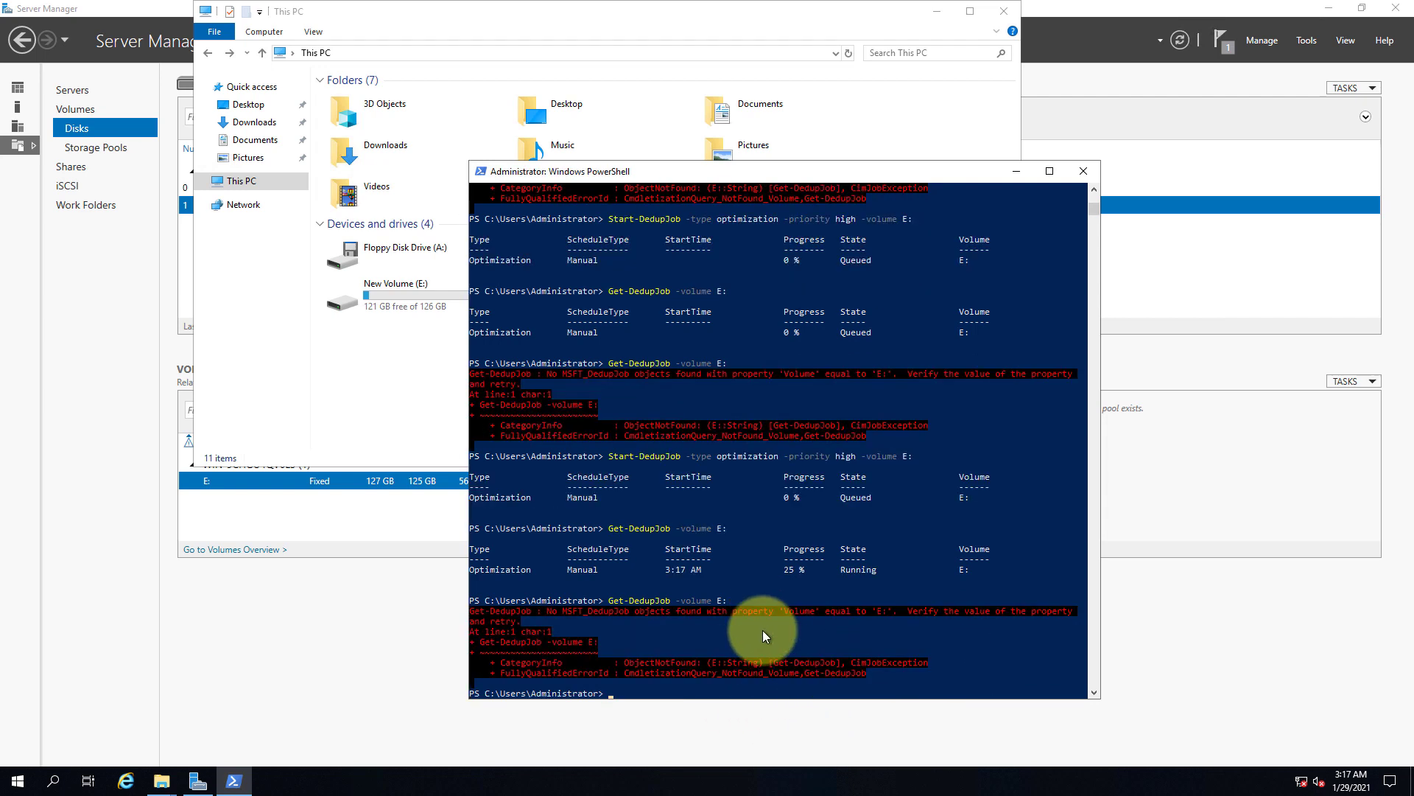
Step: Switch to Server Manager and refresh it to check volume E:'s updated deduplication rate and savings
click(322, 512)
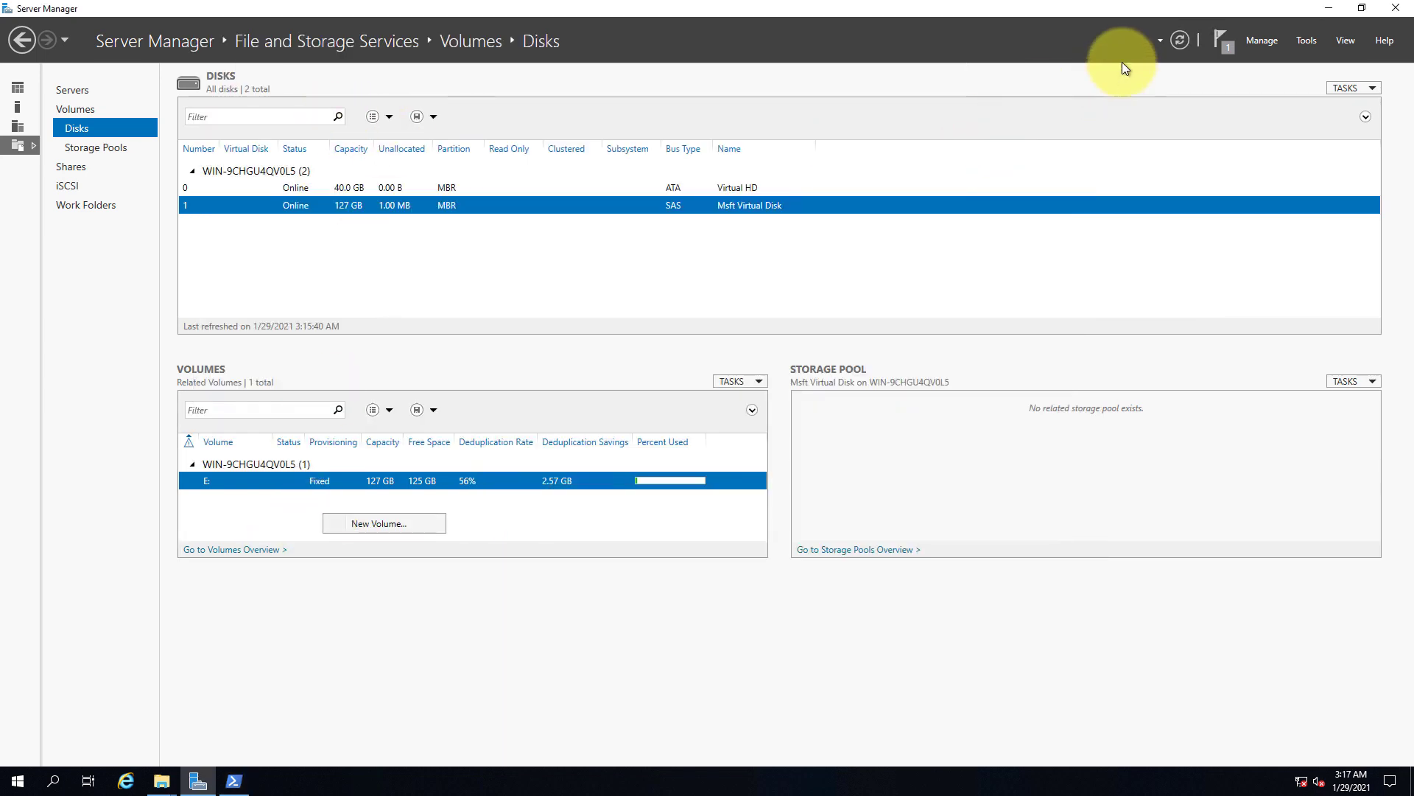
click(1179, 40)
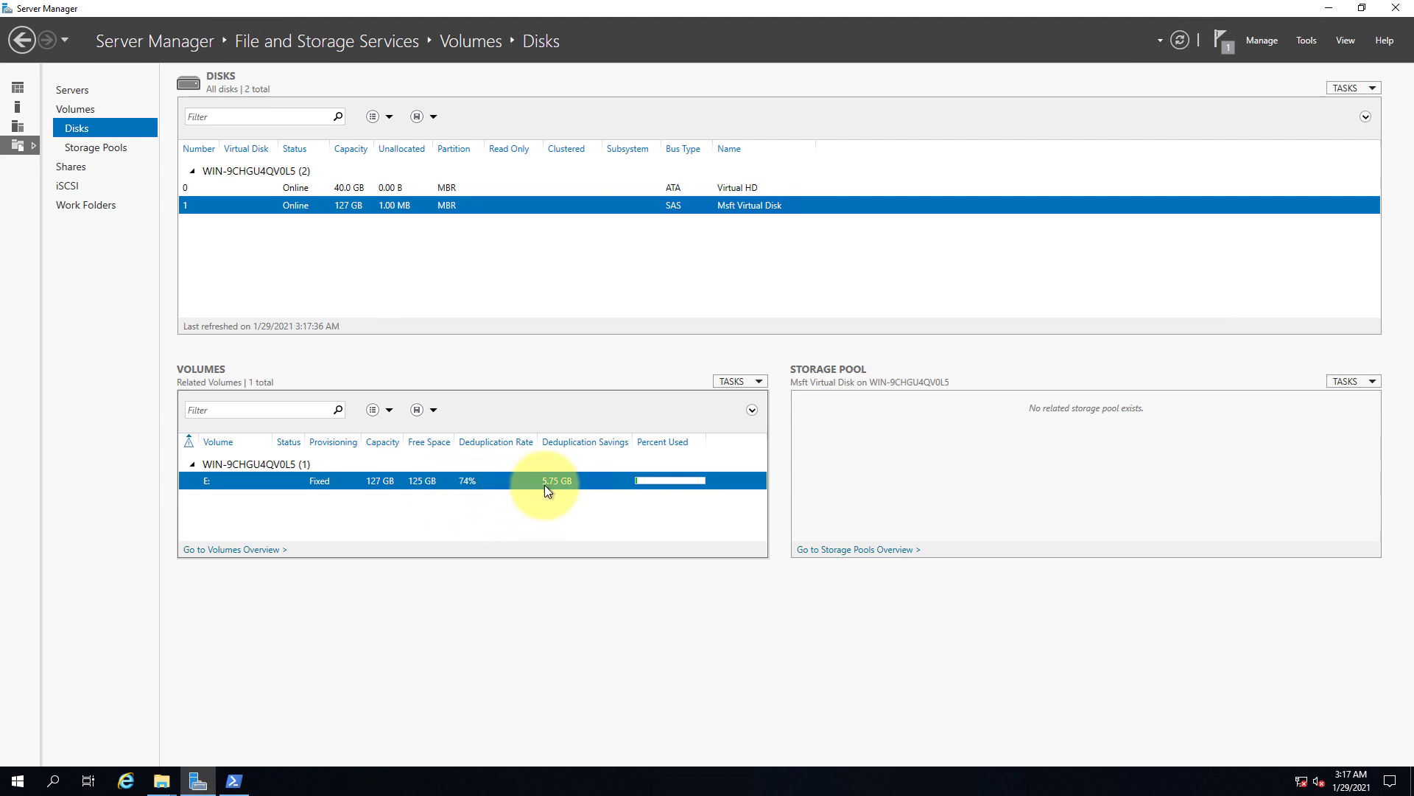
Step: Switch to the other This PC window in File Explorer and refresh it to check drive E:'s free space
click(164, 781)
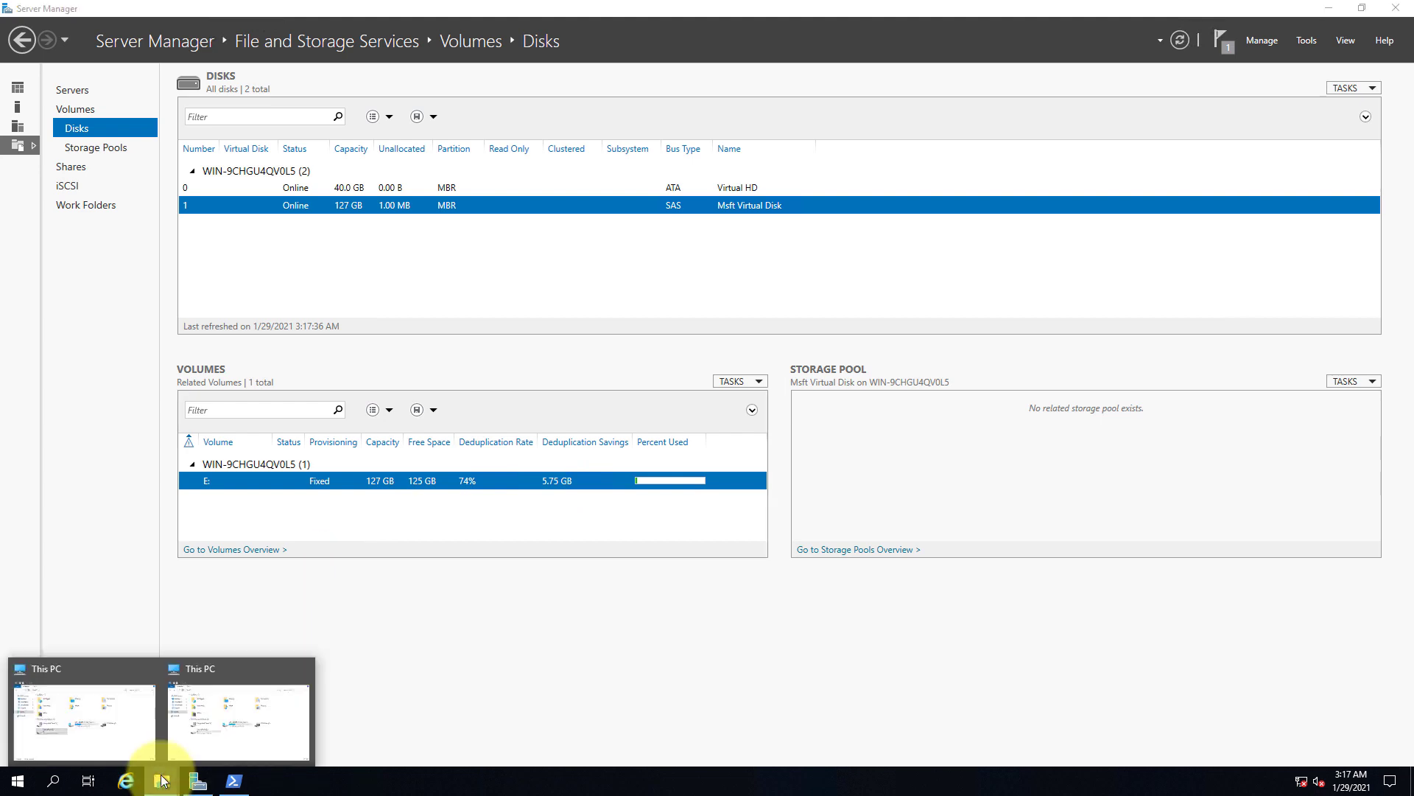
click(94, 720)
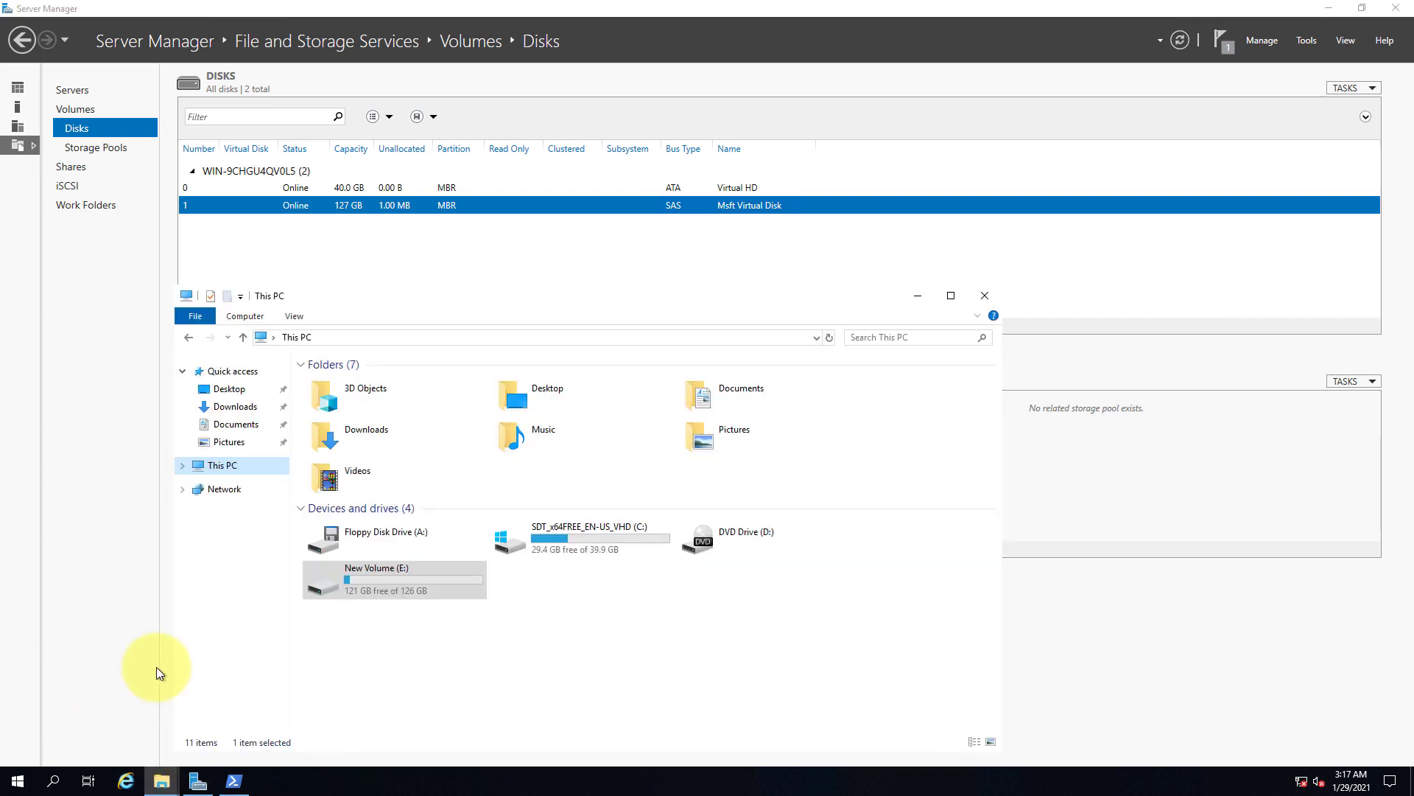
right_click(415, 624)
click(456, 508)
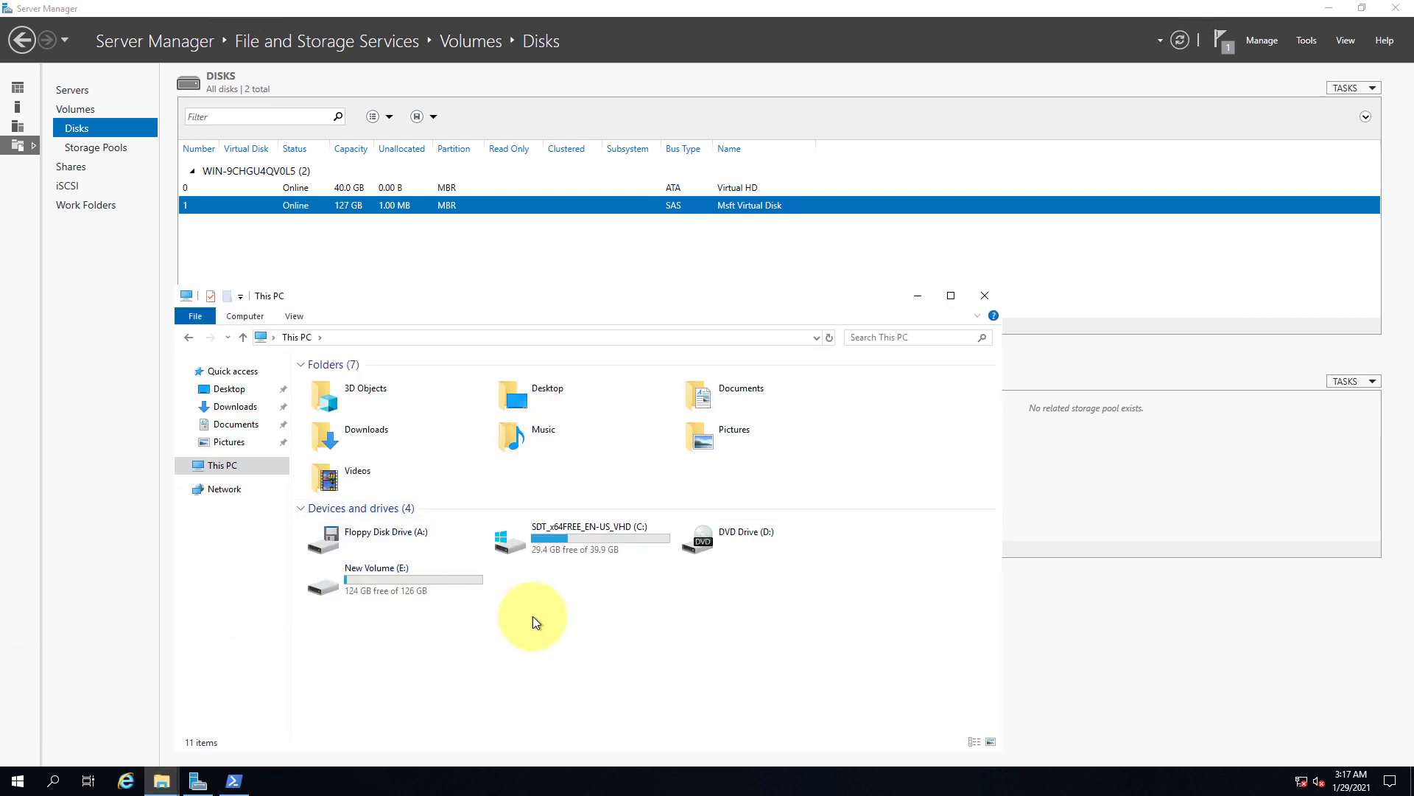
Step: Open New Volume (E:), select all its files, and move the window aside to compare their total size with the deduplication savings
double_click(396, 593)
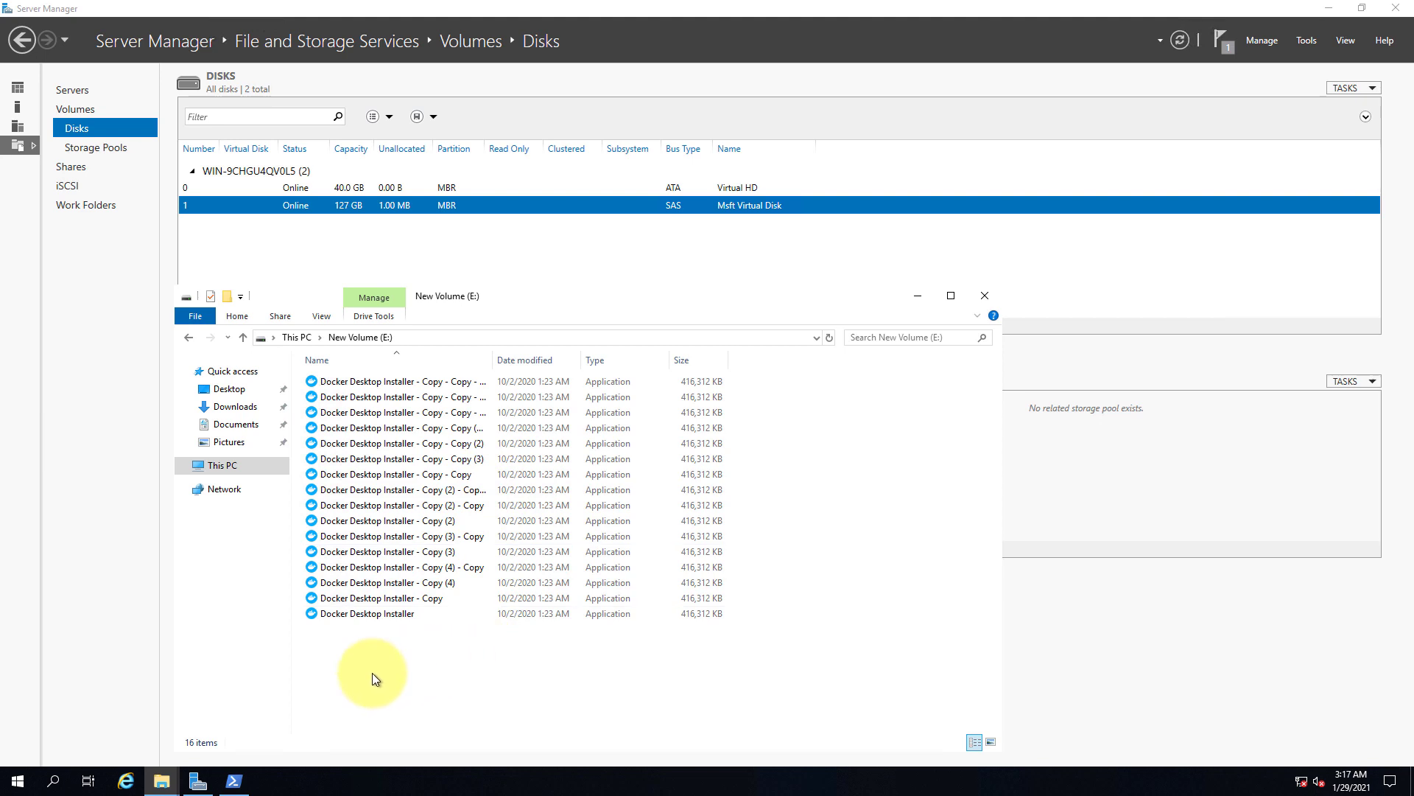
drag(373, 673, 637, 317)
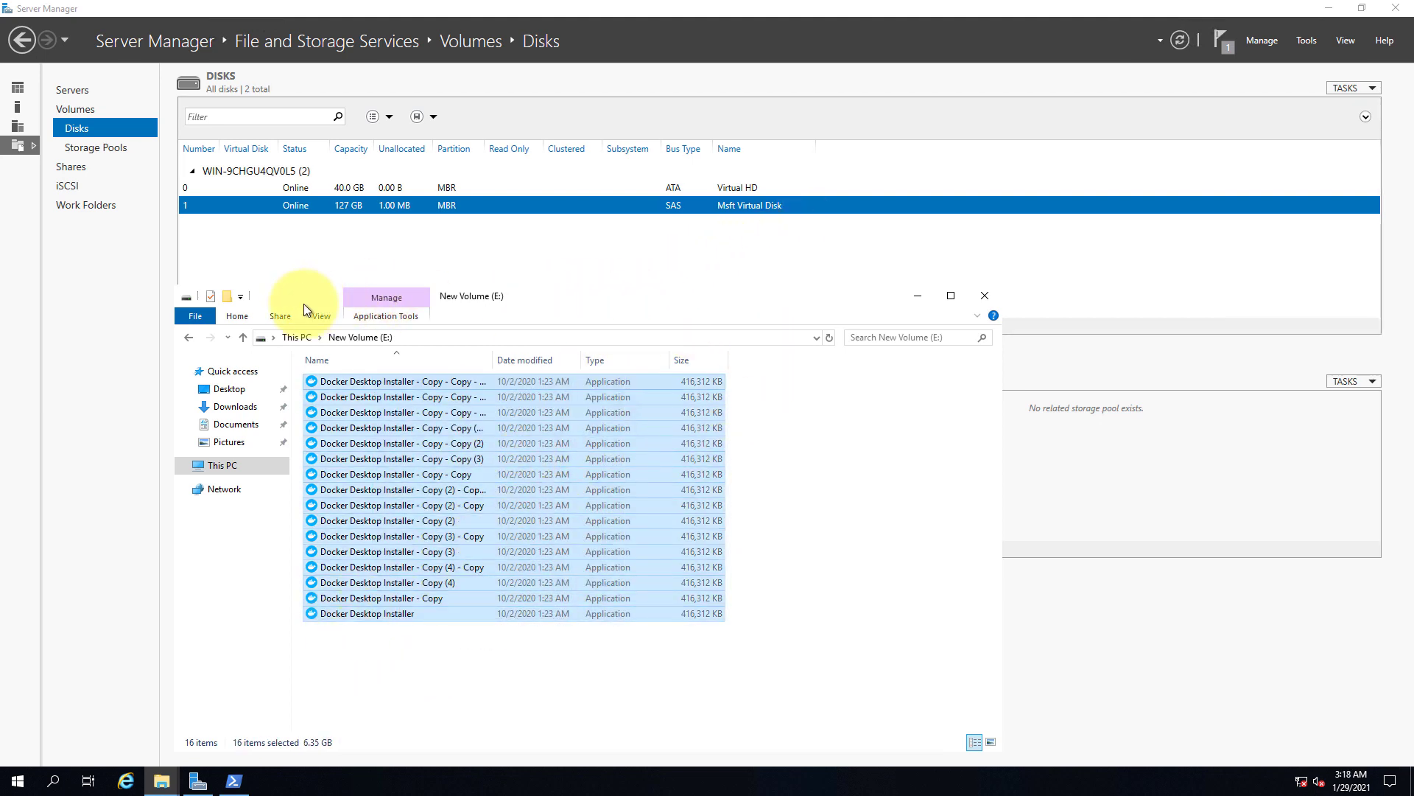
drag(303, 303, 887, 205)
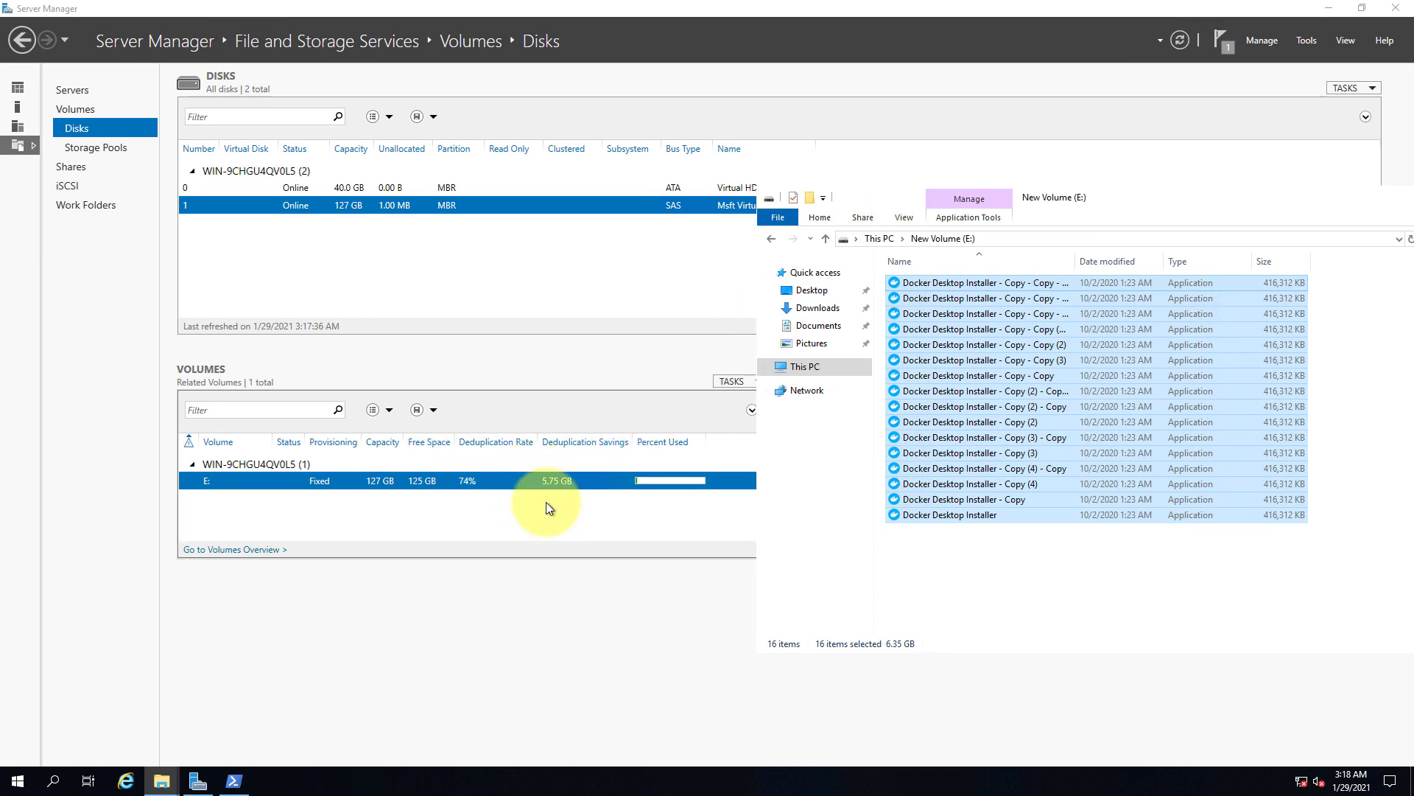